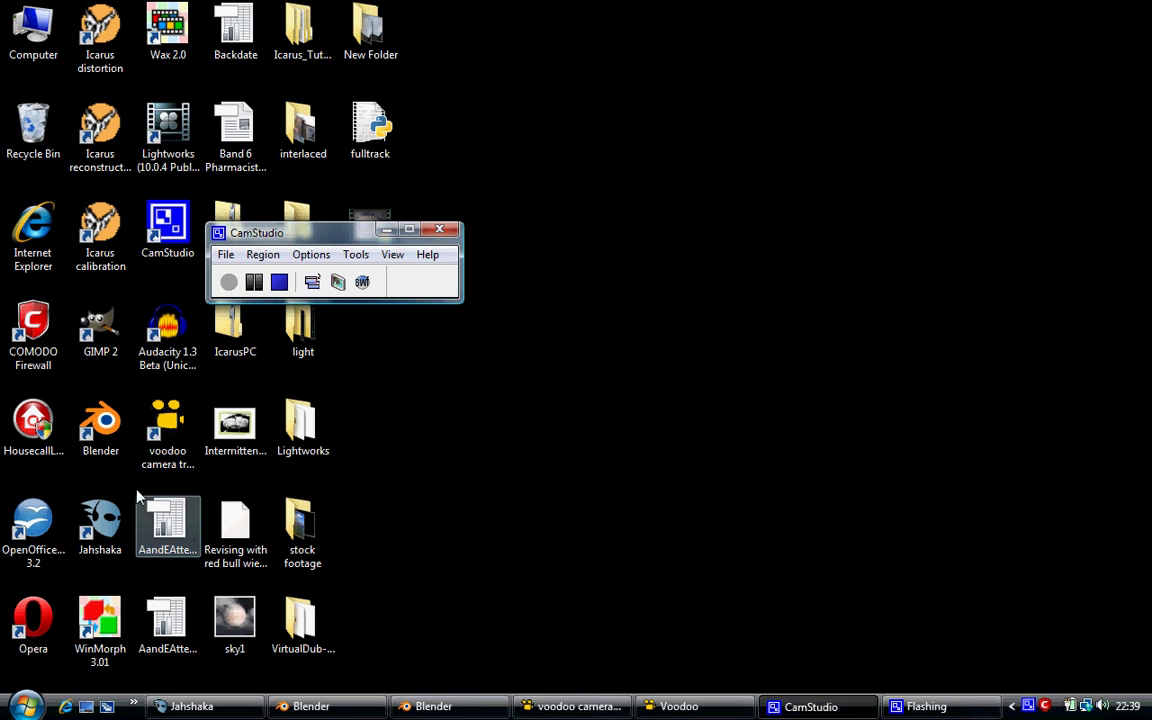
- Play the finished night-sky house composite, stop it, and scrub back to about four seconds
{"action": "left_click", "coordinate": [206, 708]}
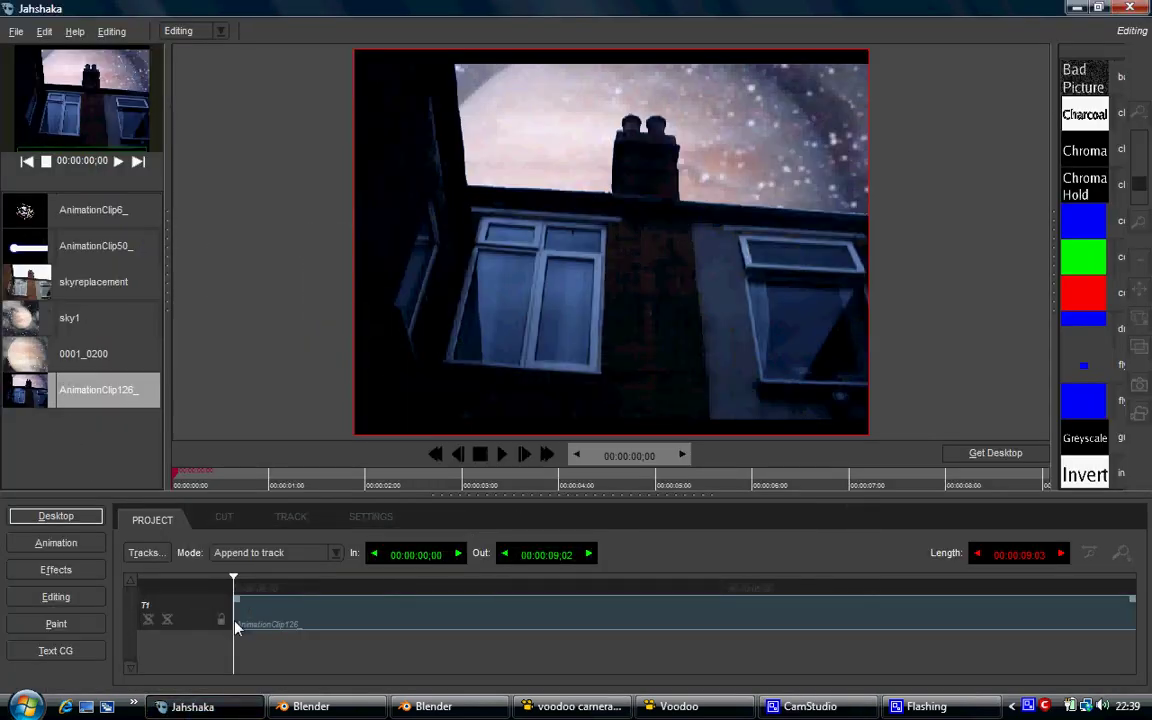
{"action": "left_click", "coordinate": [502, 456]}
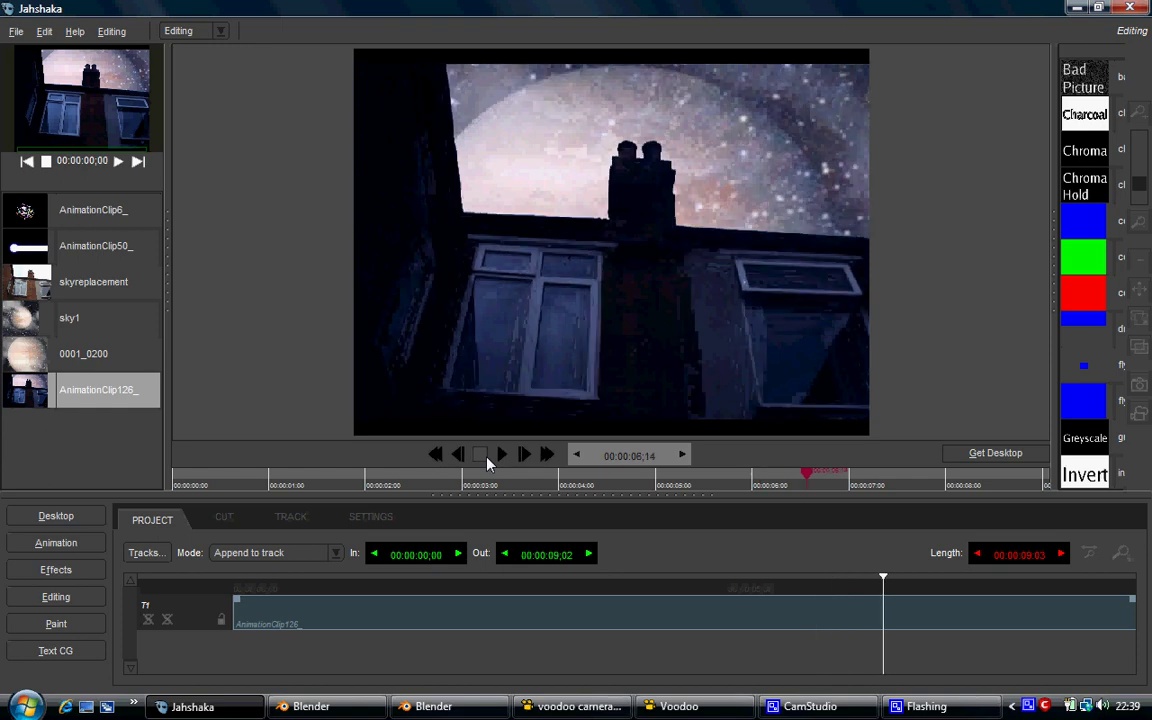
{"action": "left_click", "coordinate": [481, 456]}
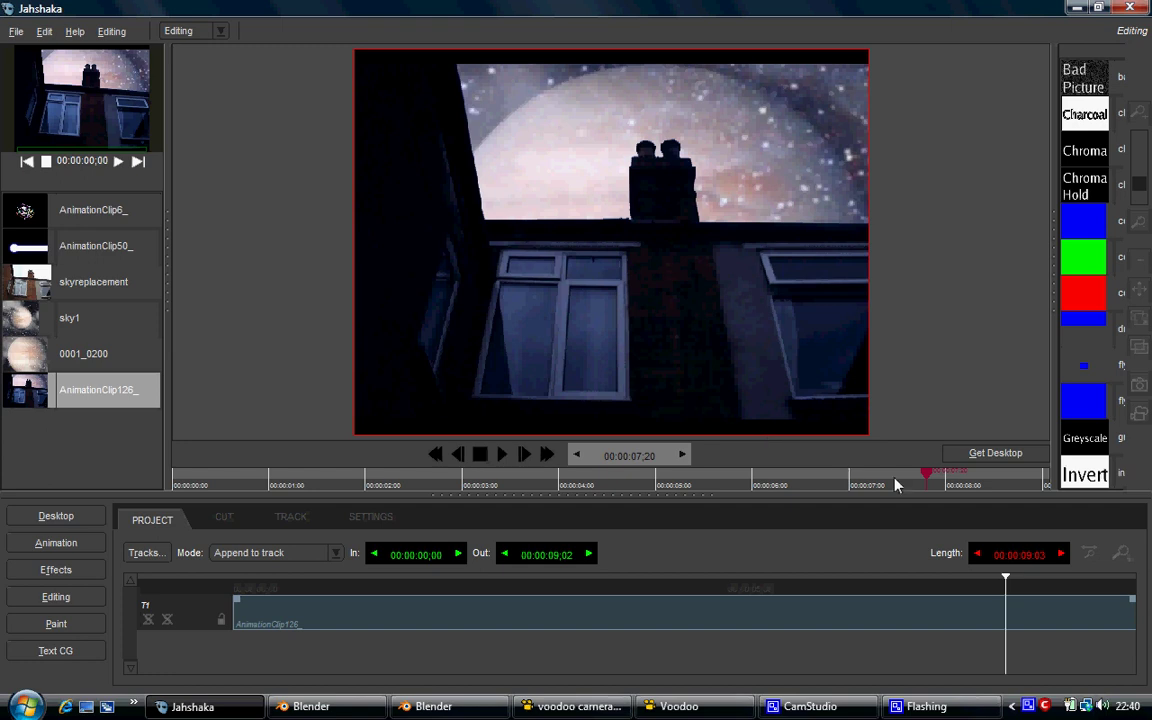
{"action": "left_click_drag", "start_coordinate": [926, 472], "coordinate": [170, 484]}
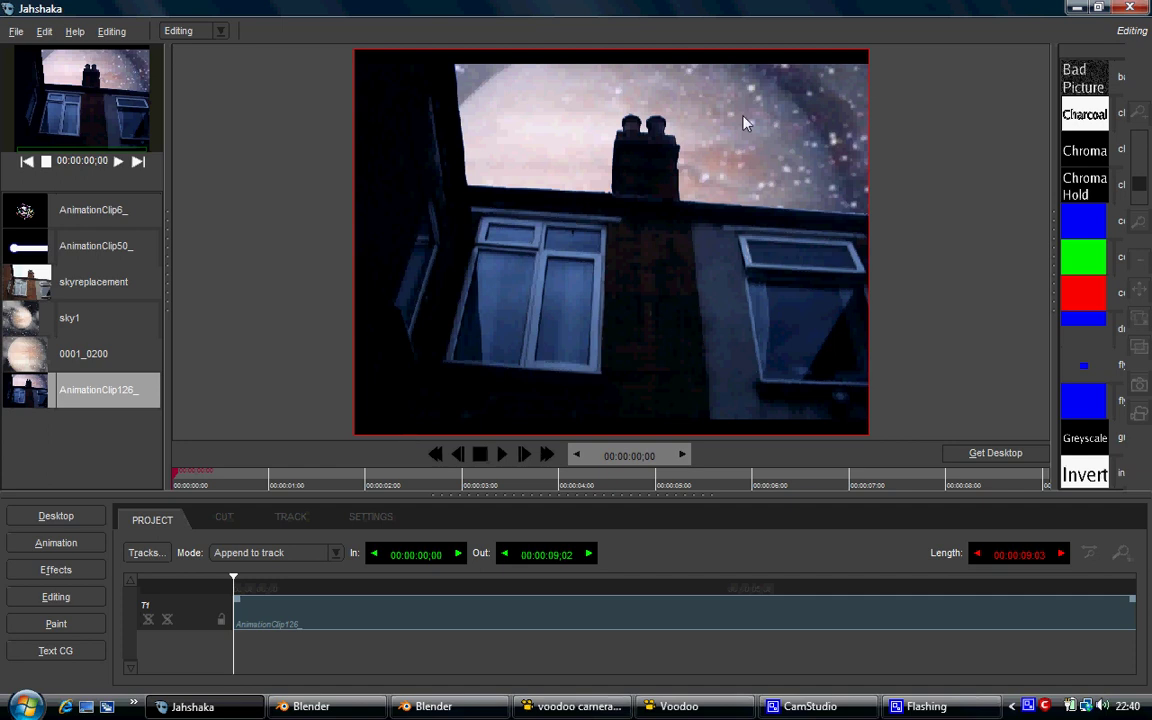
- Minimize Jahshaka, restore the Voodoo tracker, and bring Blender to the front
{"action": "left_click", "coordinate": [1077, 12]}
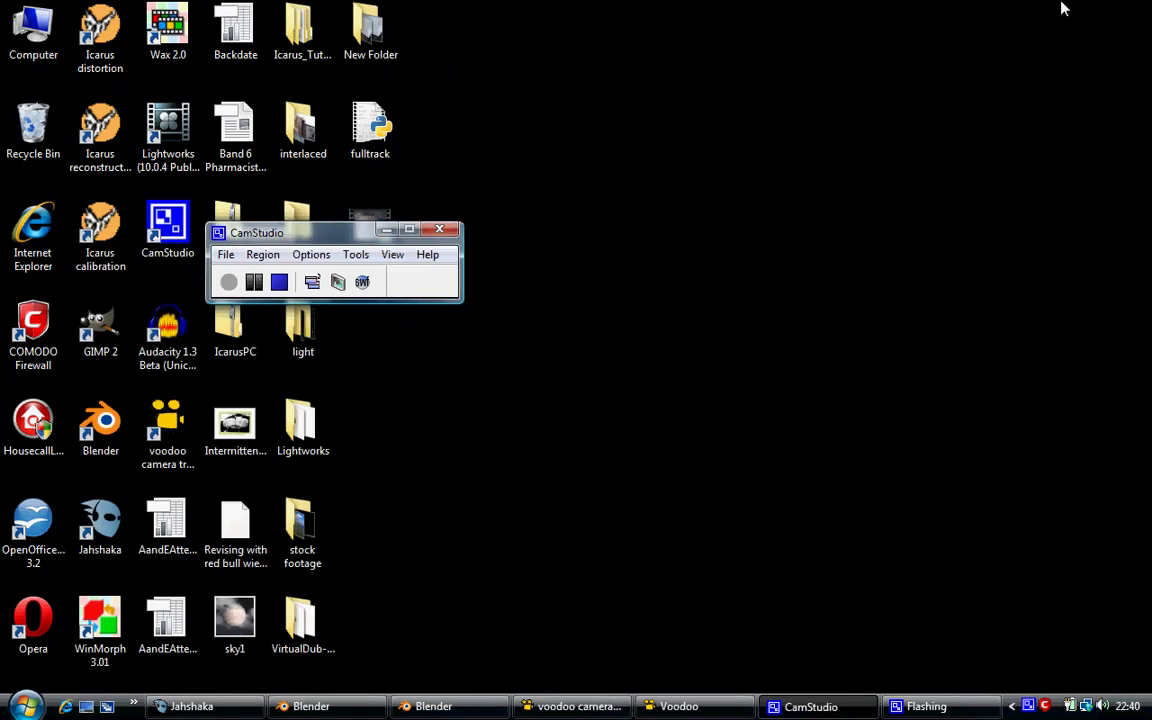
{"action": "left_click", "coordinate": [695, 707]}
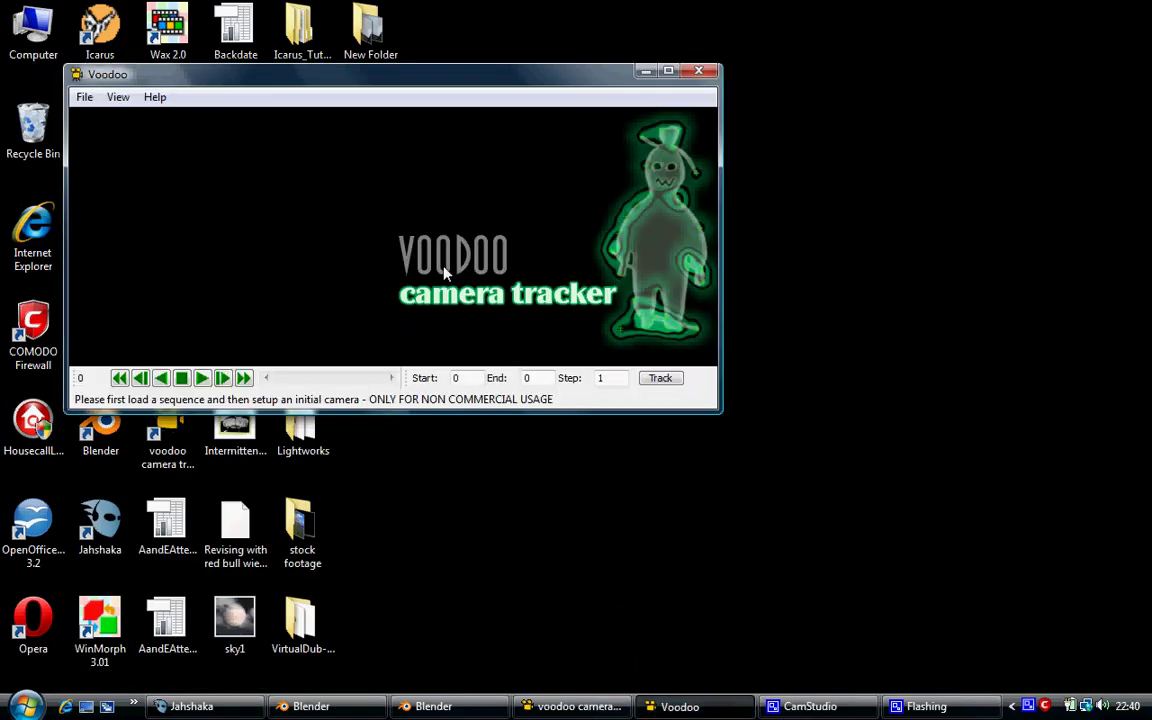
{"action": "left_click", "coordinate": [433, 706]}
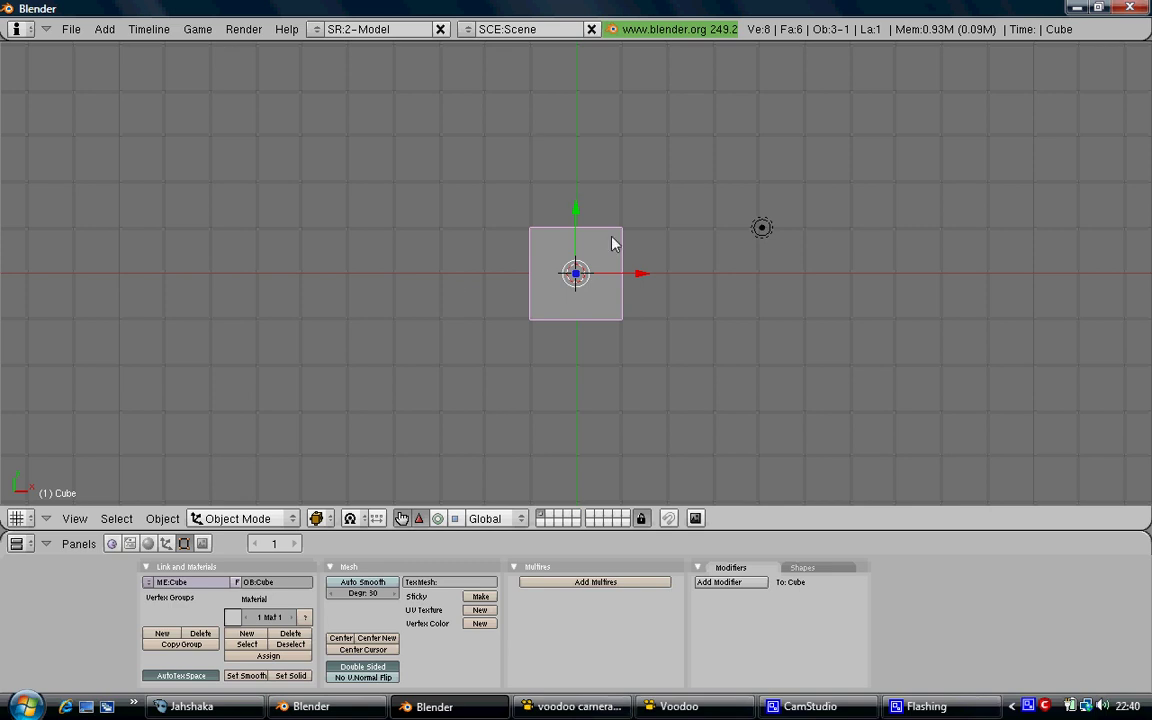
- Erase the default cube, then minimize Blender and move the Voodoo window down and right
{"action": "key", "text": "x"}
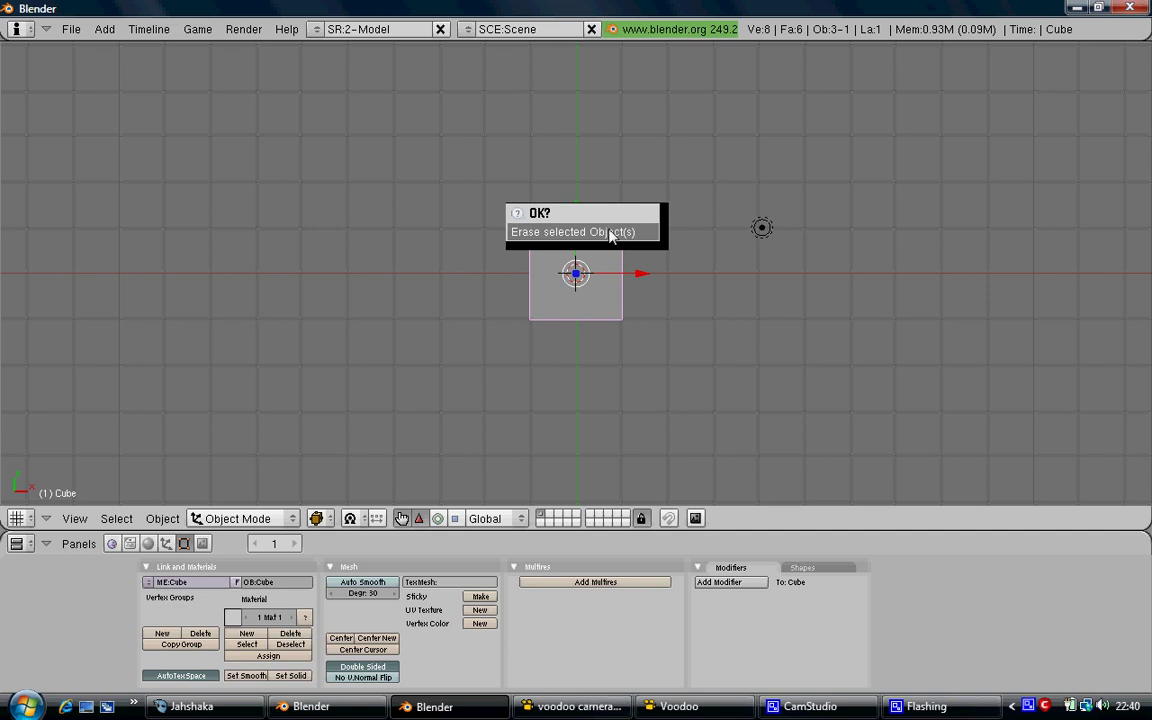
{"action": "left_click", "coordinate": [610, 233]}
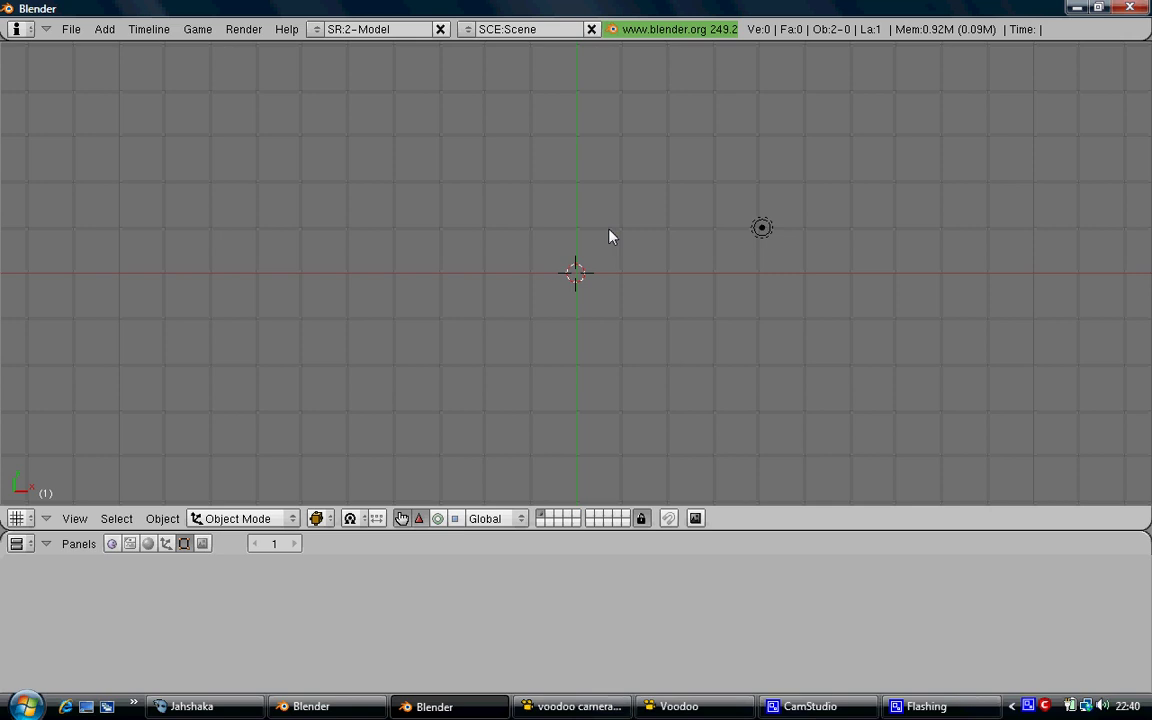
{"action": "left_click", "coordinate": [1073, 8]}
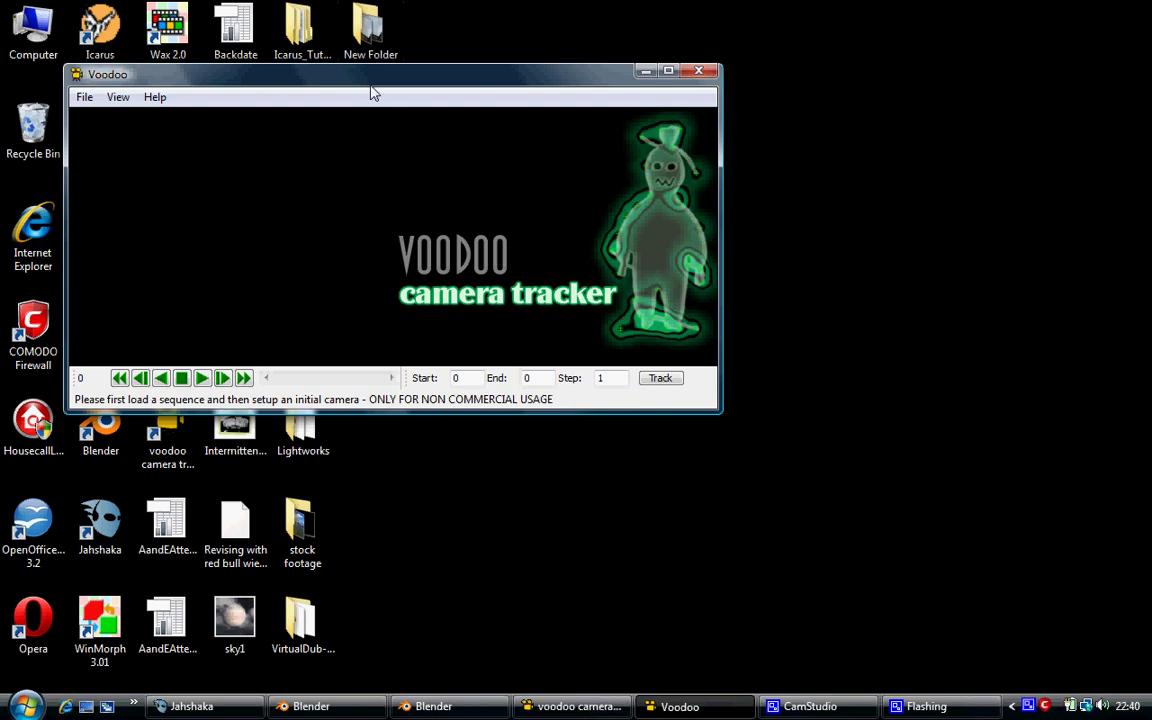
{"action": "left_click_drag", "start_coordinate": [371, 86], "coordinate": [678, 223]}
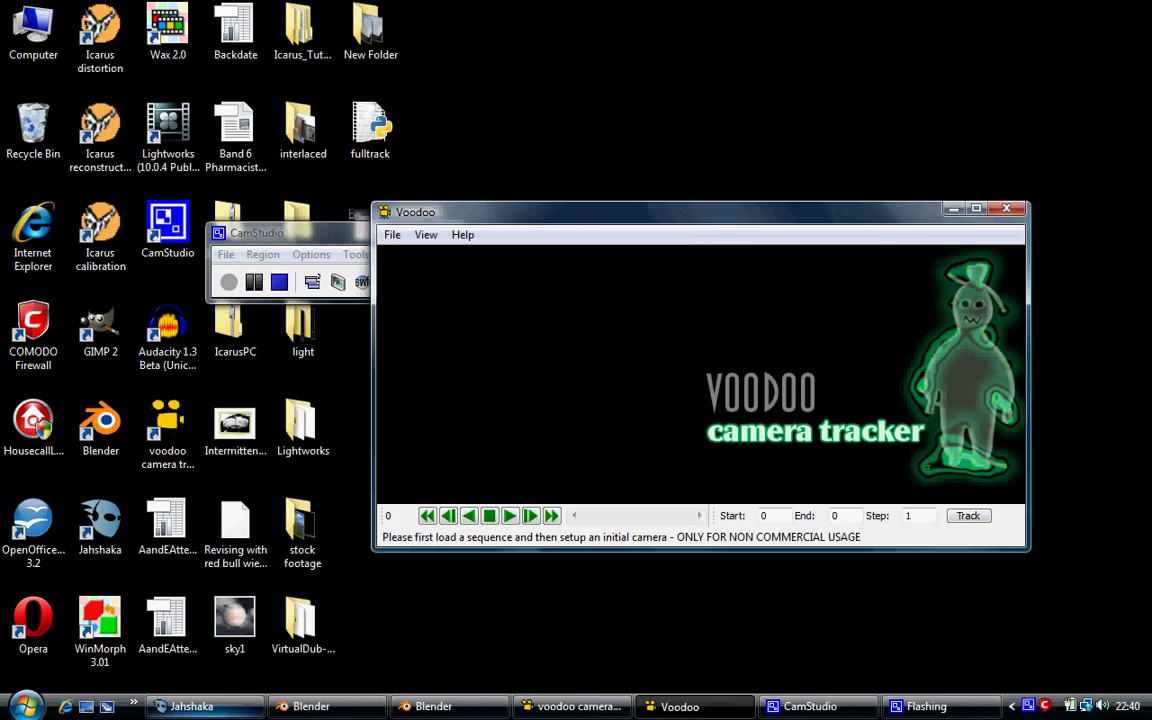
- Play the raw skyreplacement clip from the clip desktop, then switch to the Editing module
{"action": "left_click", "coordinate": [191, 706]}
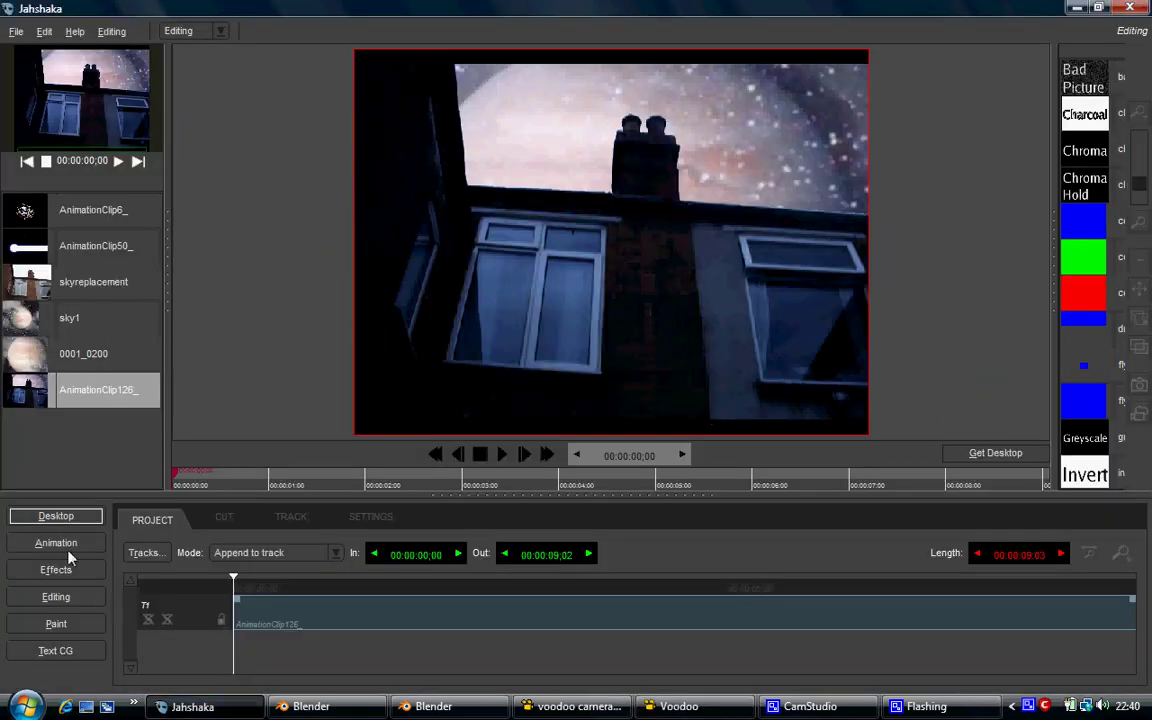
{"action": "left_click", "coordinate": [78, 517]}
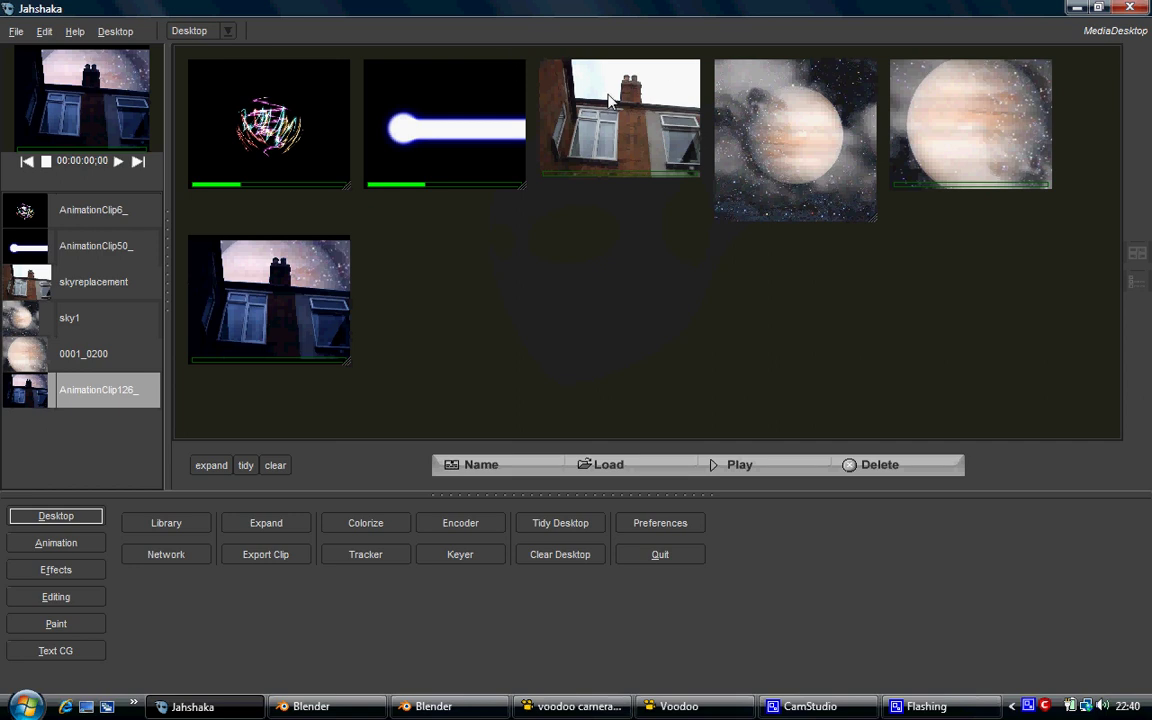
{"action": "left_click", "coordinate": [548, 92]}
{"action": "left_click", "coordinate": [706, 466]}
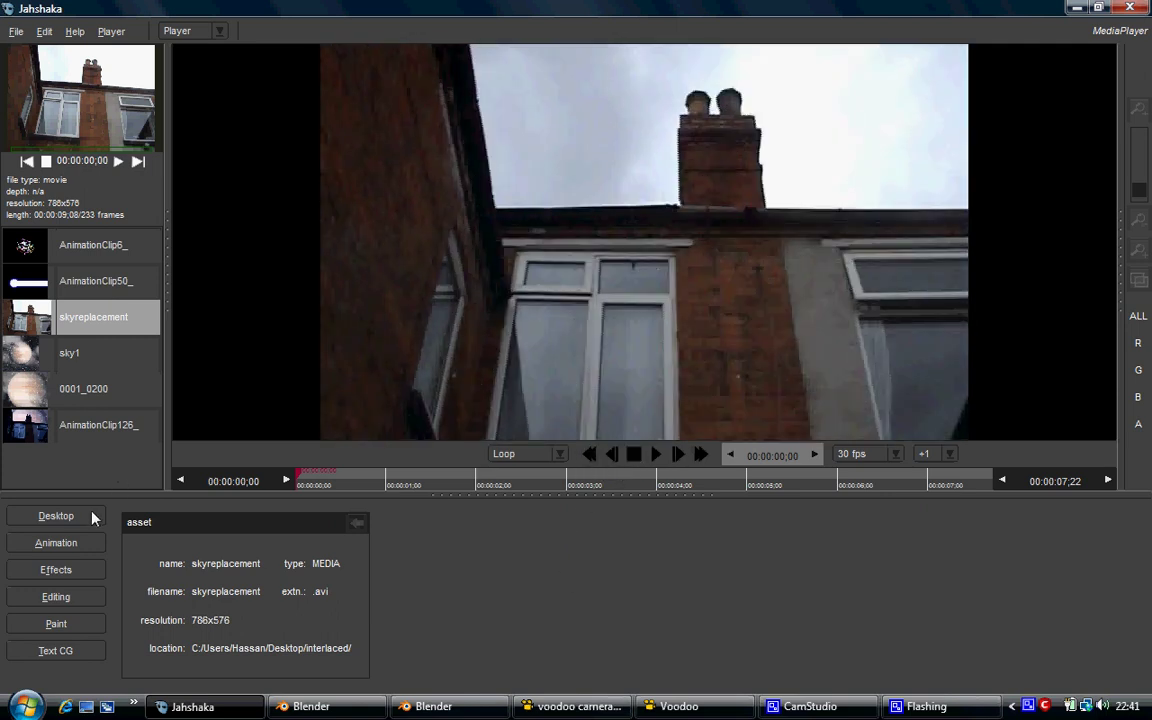
{"action": "left_click", "coordinate": [90, 516]}
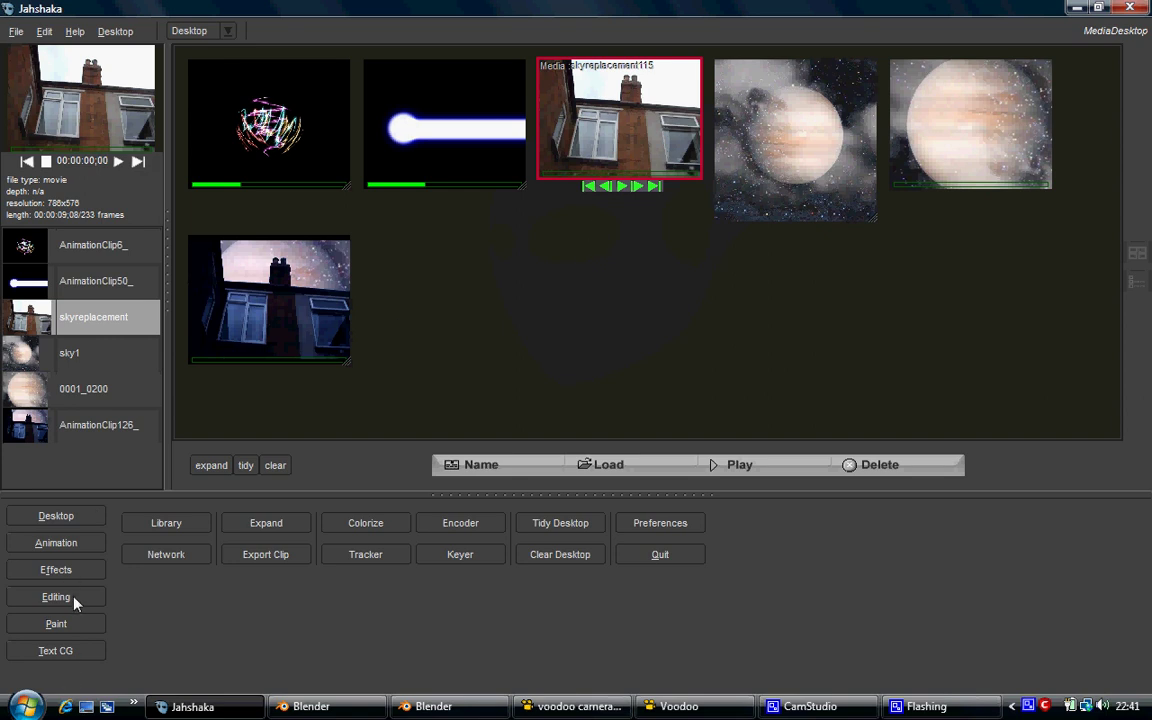
{"action": "left_click", "coordinate": [75, 601]}
- Clear the project and place the skyreplacement clip on track 1
{"action": "left_click", "coordinate": [352, 521]}
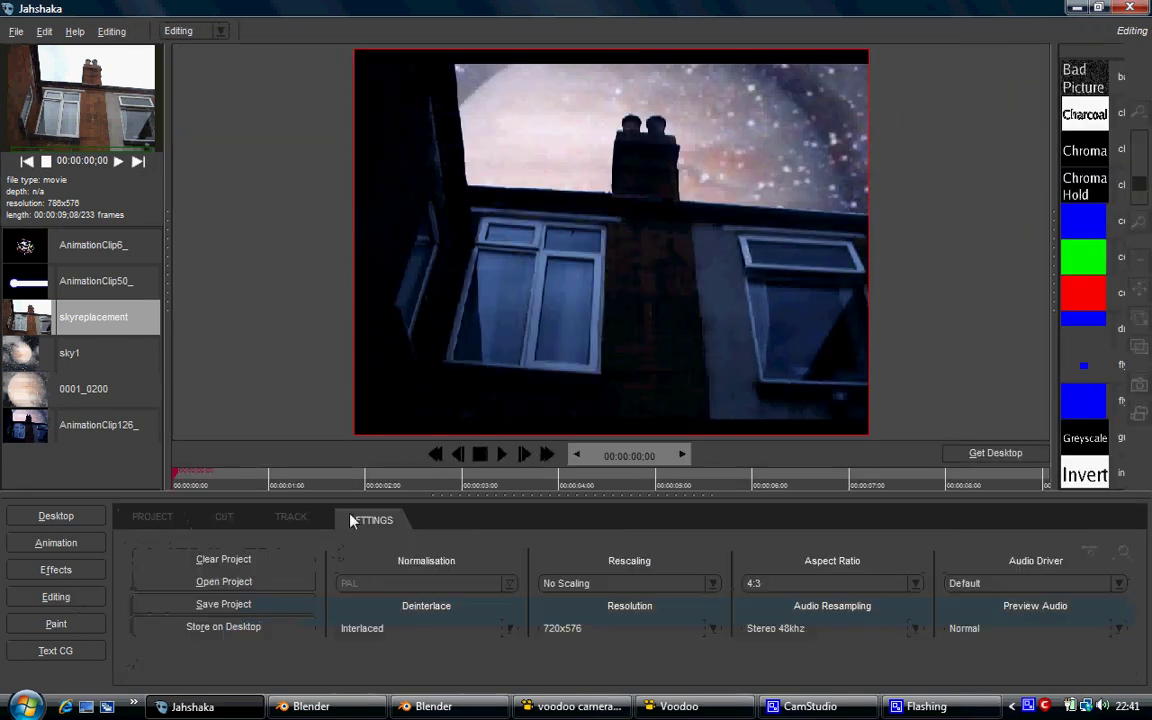
{"action": "left_click", "coordinate": [224, 559]}
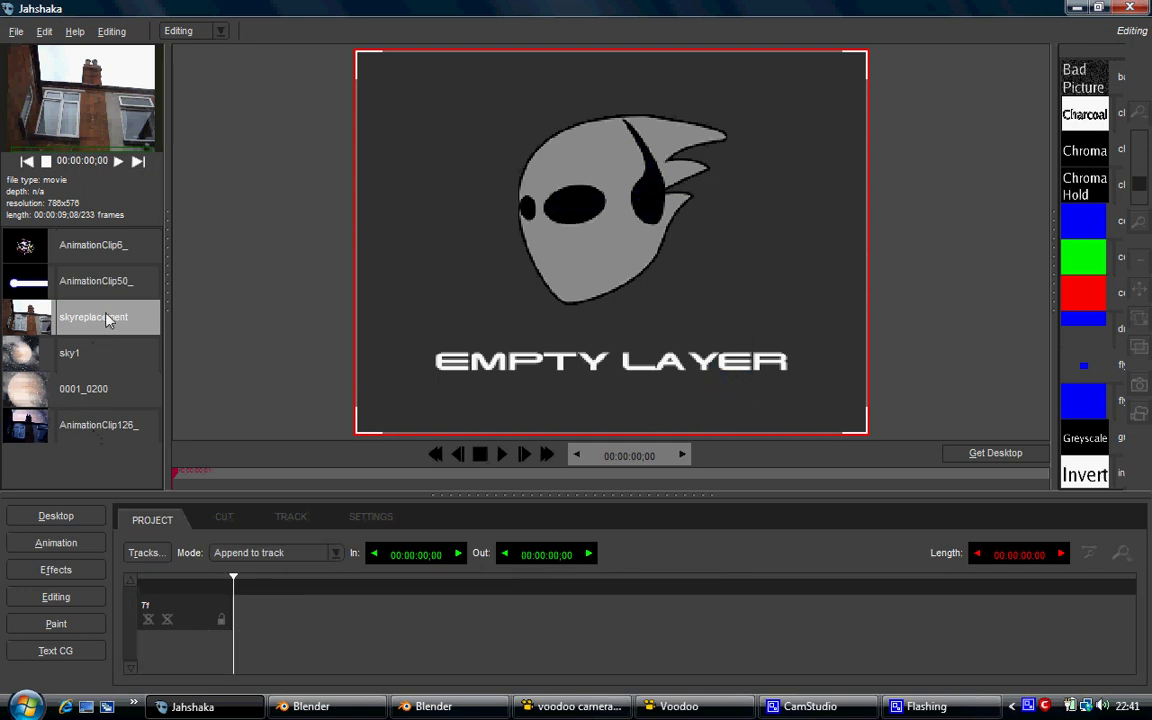
{"action": "left_click_drag", "start_coordinate": [106, 316], "coordinate": [176, 600]}
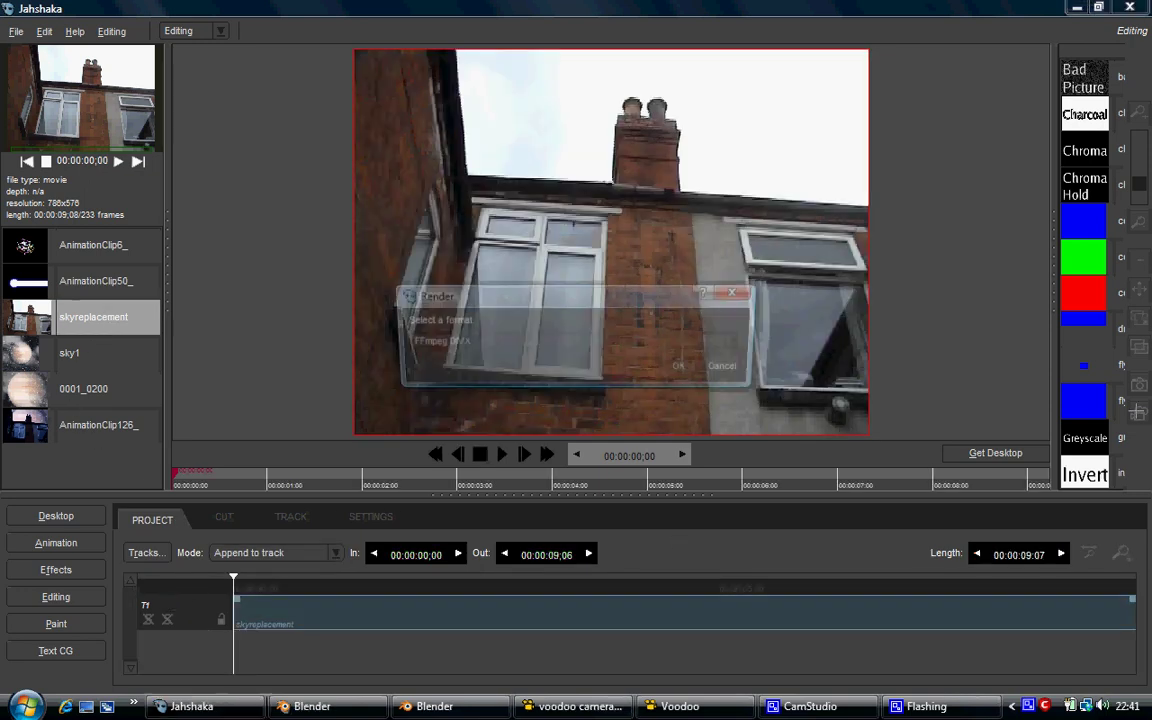
- Check the render format list, keeping FFmpeg DIVX, cancel the render, and minimize Jahshaka
{"action": "left_click", "coordinate": [727, 343]}
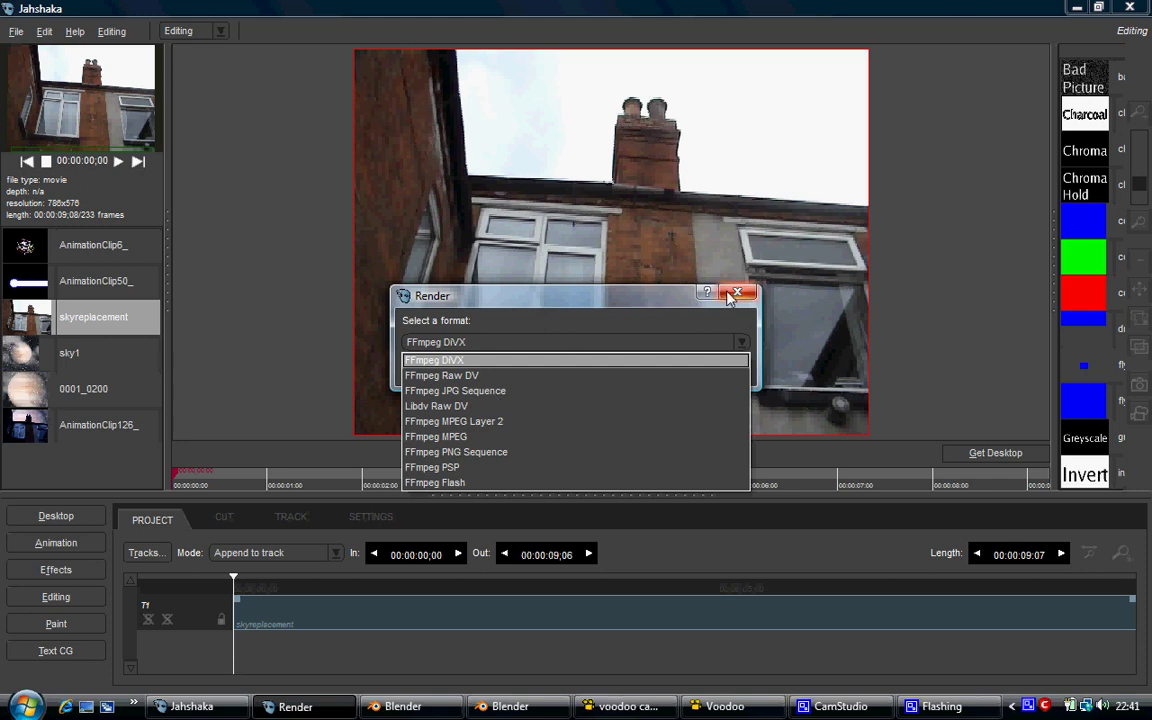
{"action": "left_click", "coordinate": [660, 266]}
{"action": "left_click", "coordinate": [729, 368]}
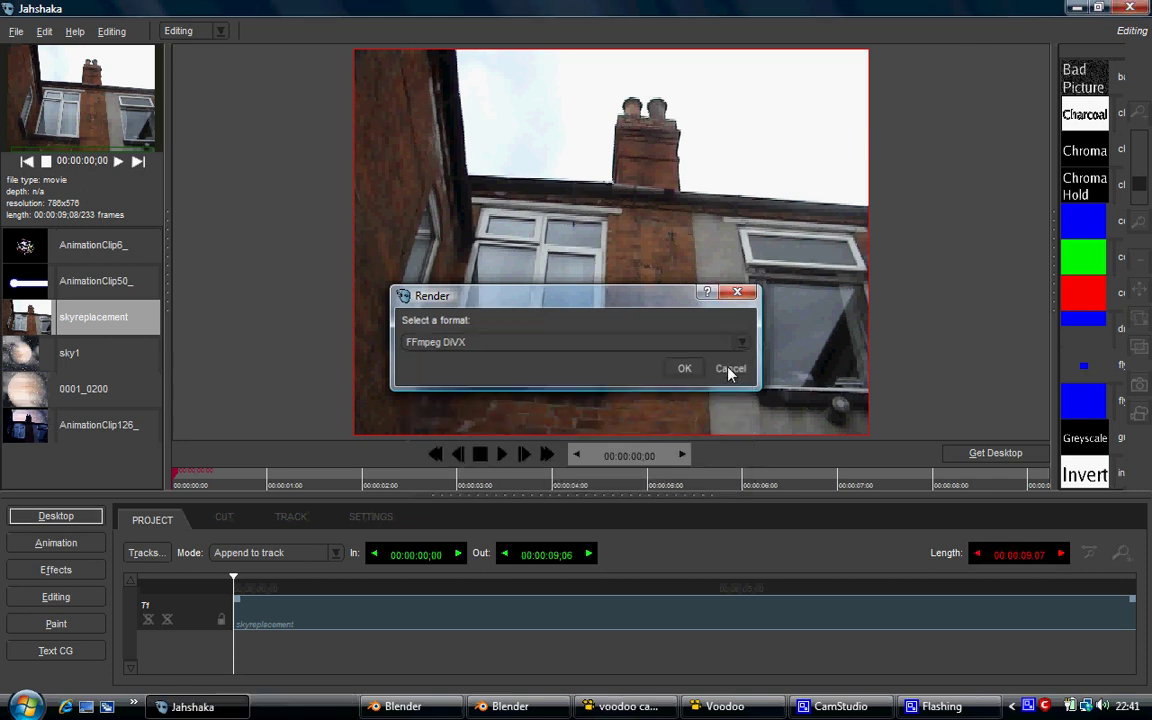
{"action": "left_click", "coordinate": [1076, 8]}
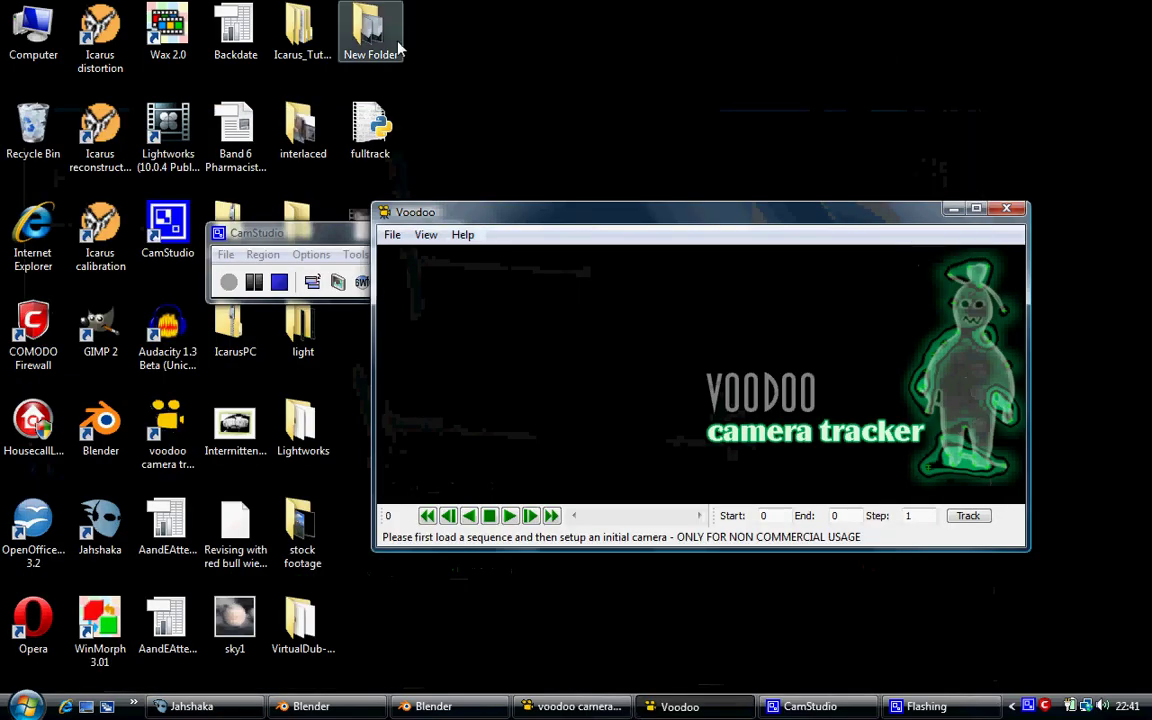
{"action": "double_click", "coordinate": [386, 38]}
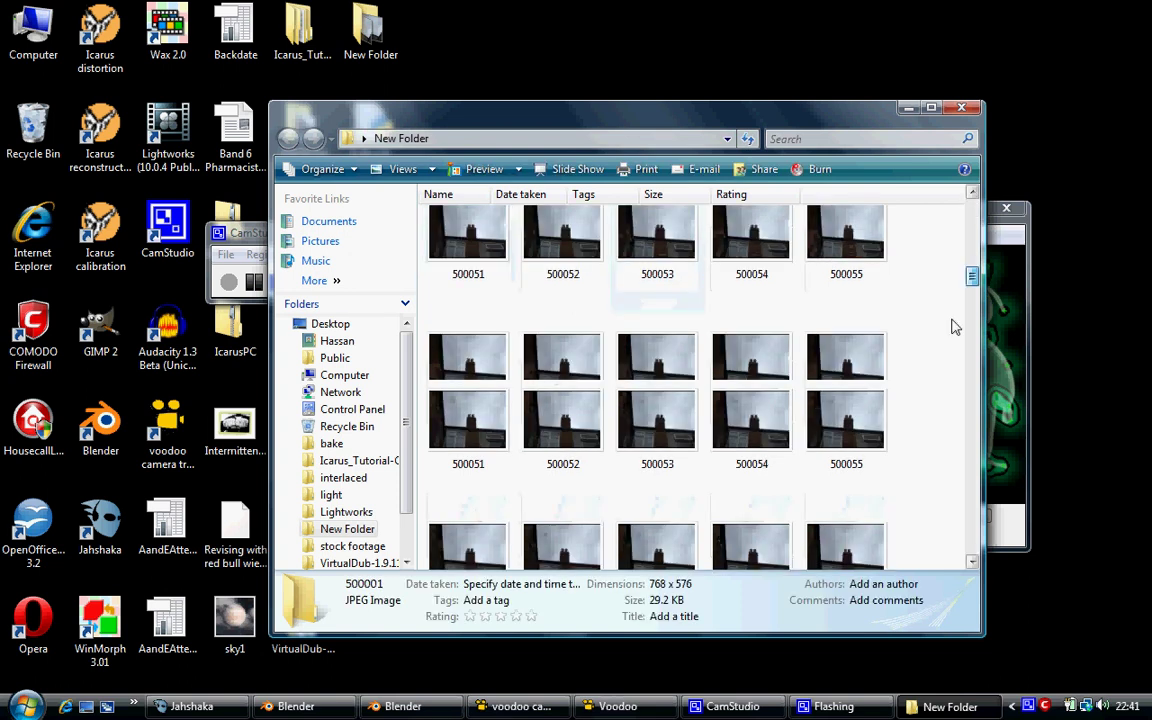
{"action": "scroll", "coordinate": [950, 390], "scroll_direction": "down", "scroll_amount": 15}
{"action": "scroll", "coordinate": [957, 337], "scroll_direction": "up", "scroll_amount": 20}
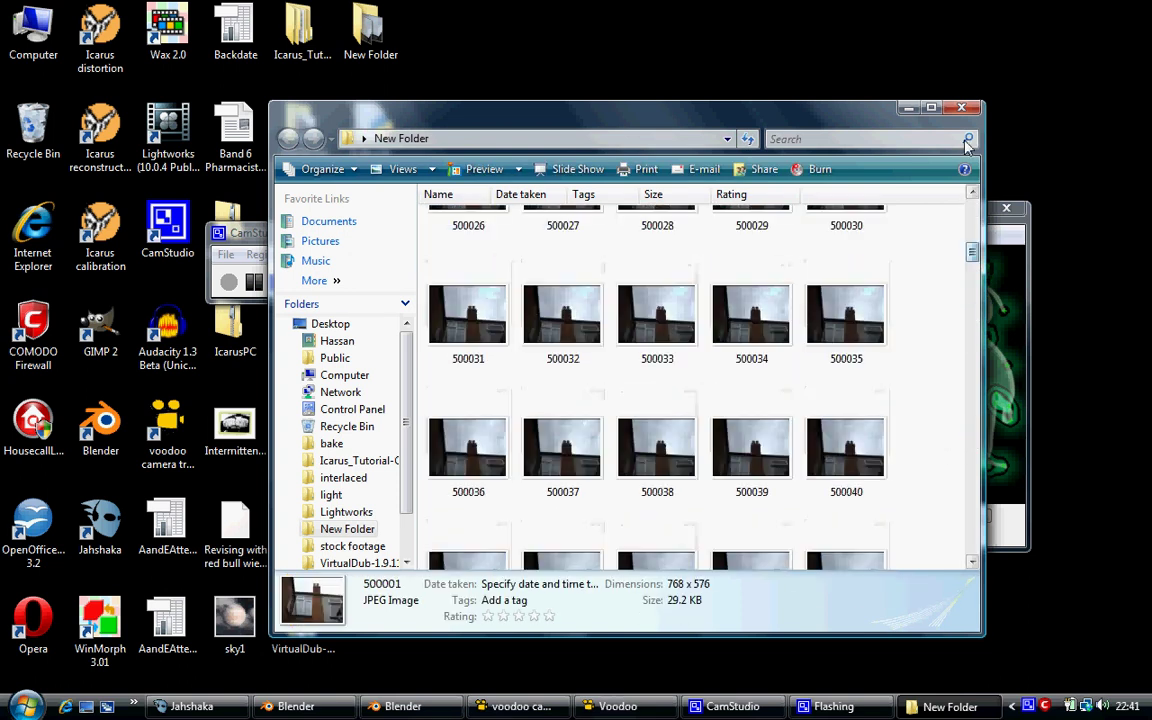
{"action": "left_click", "coordinate": [961, 107]}
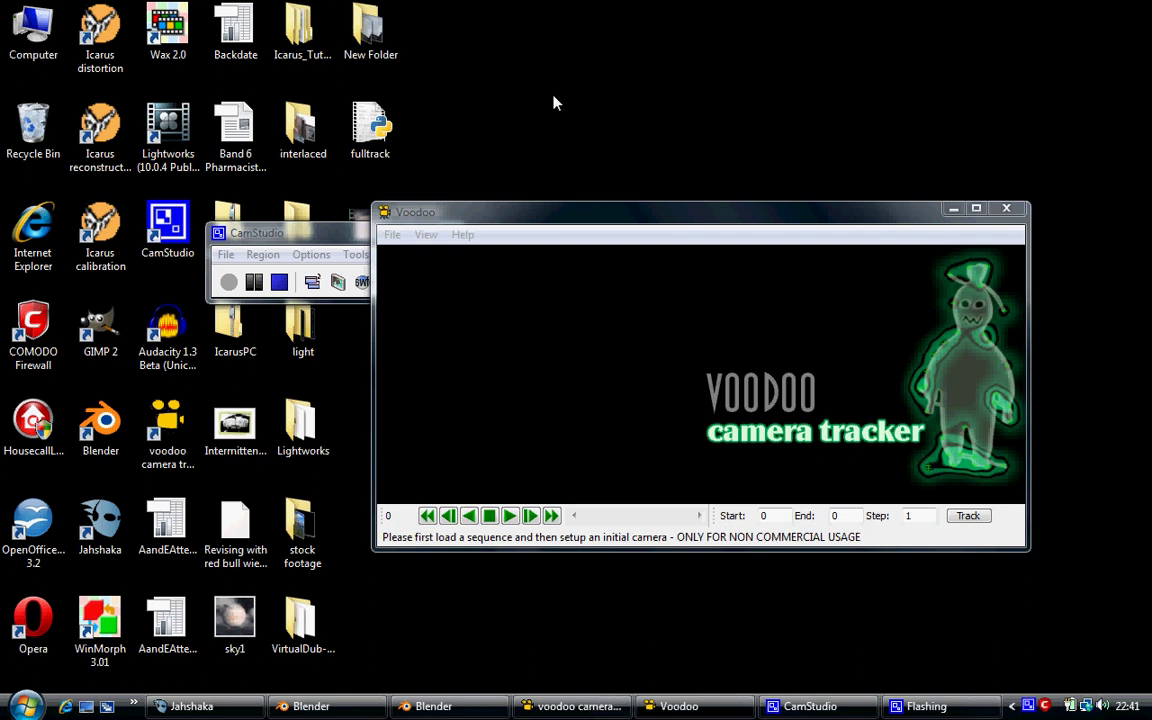
- Start loading an image sequence in Voodoo, choosing frame 500001 as the first file
{"action": "left_click", "coordinate": [470, 222]}
{"action": "left_click", "coordinate": [393, 235]}
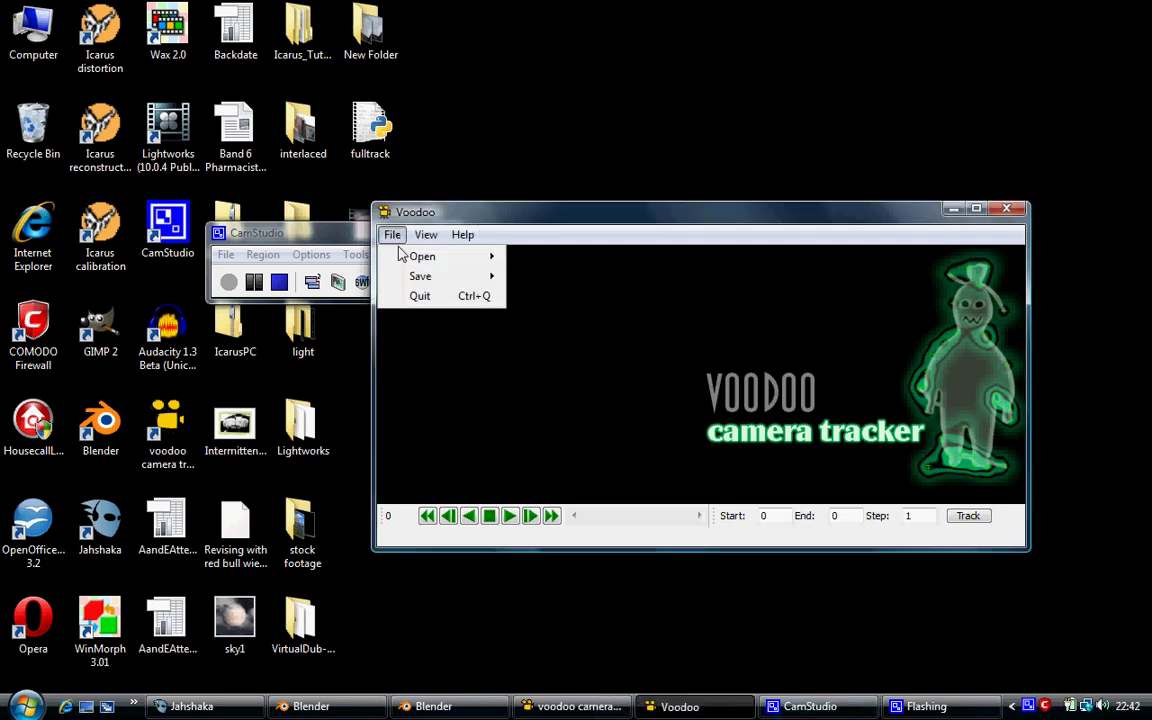
{"action": "mouse_move", "coordinate": [440, 257]}
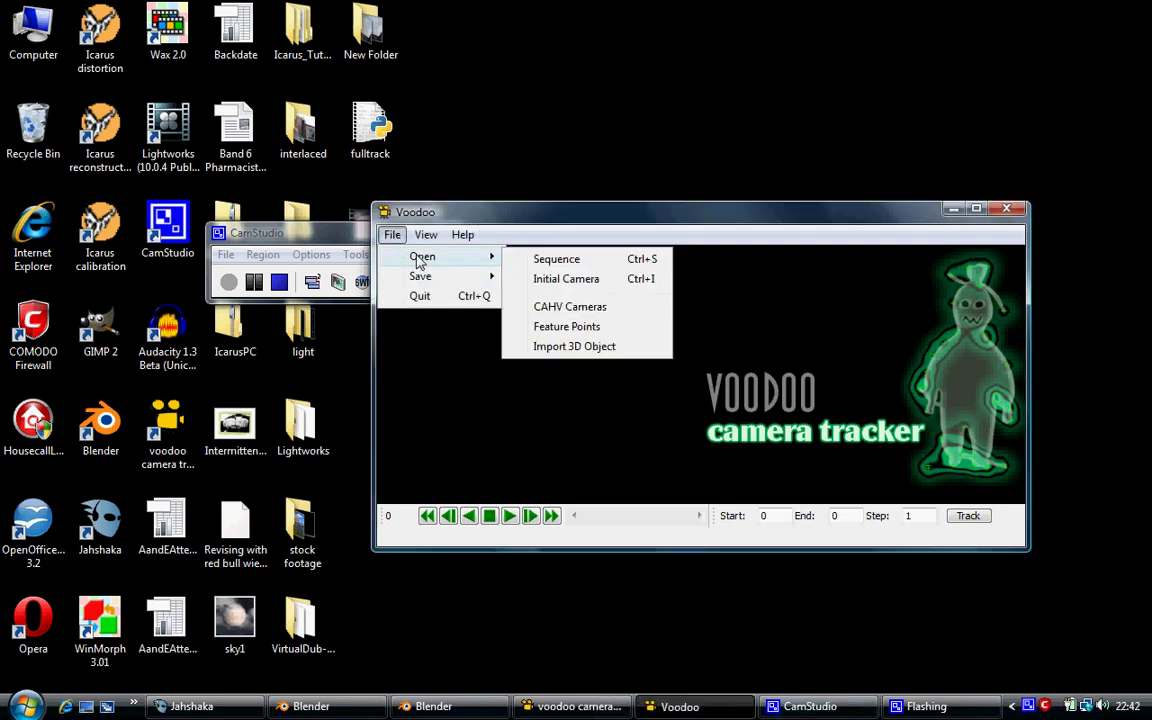
{"action": "left_click", "coordinate": [535, 259]}
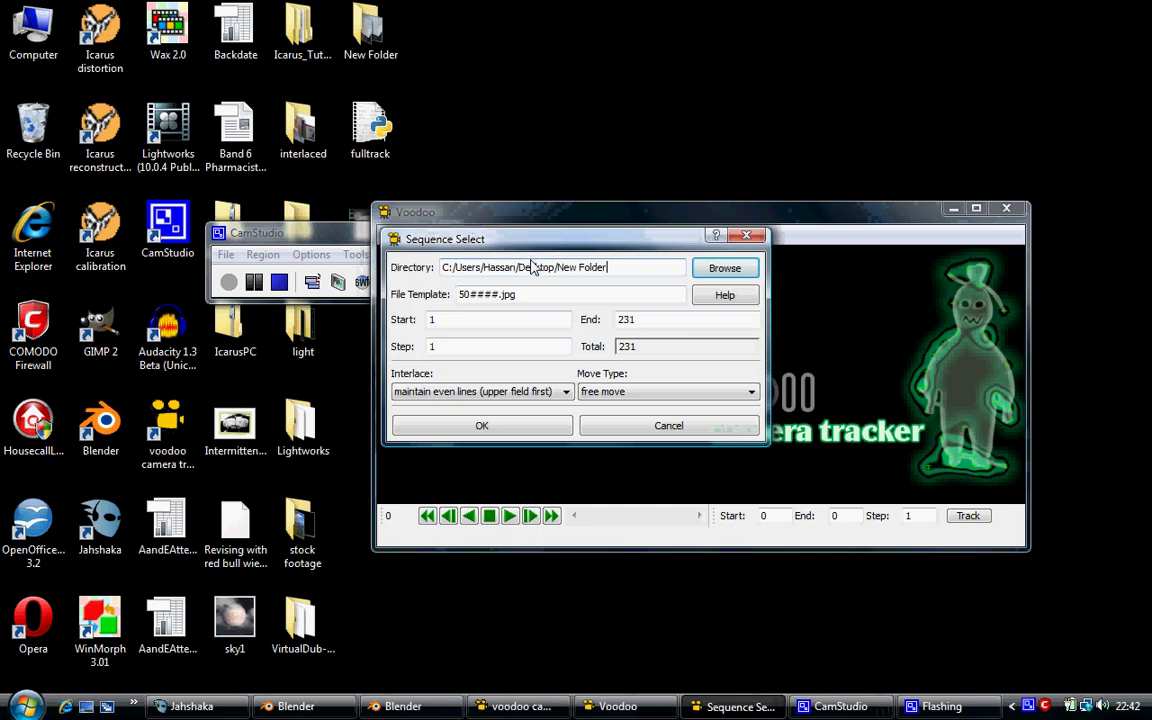
{"action": "left_click", "coordinate": [718, 272]}
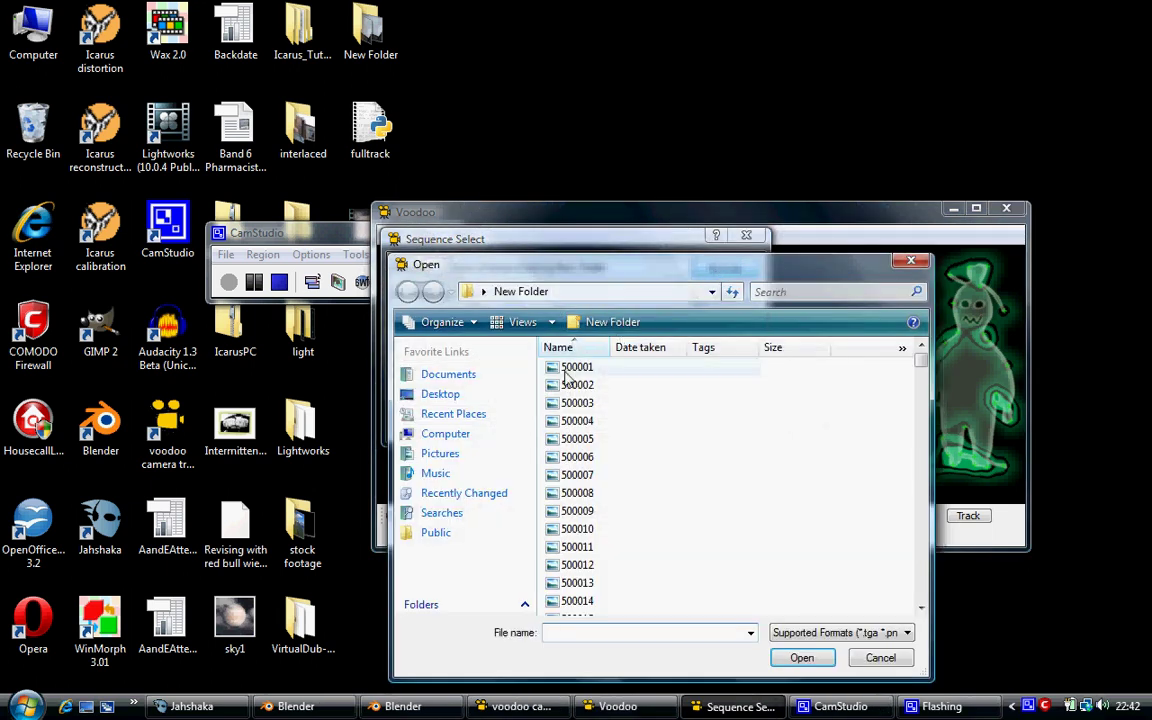
{"action": "left_click", "coordinate": [578, 367]}
{"action": "left_click", "coordinate": [780, 658]}
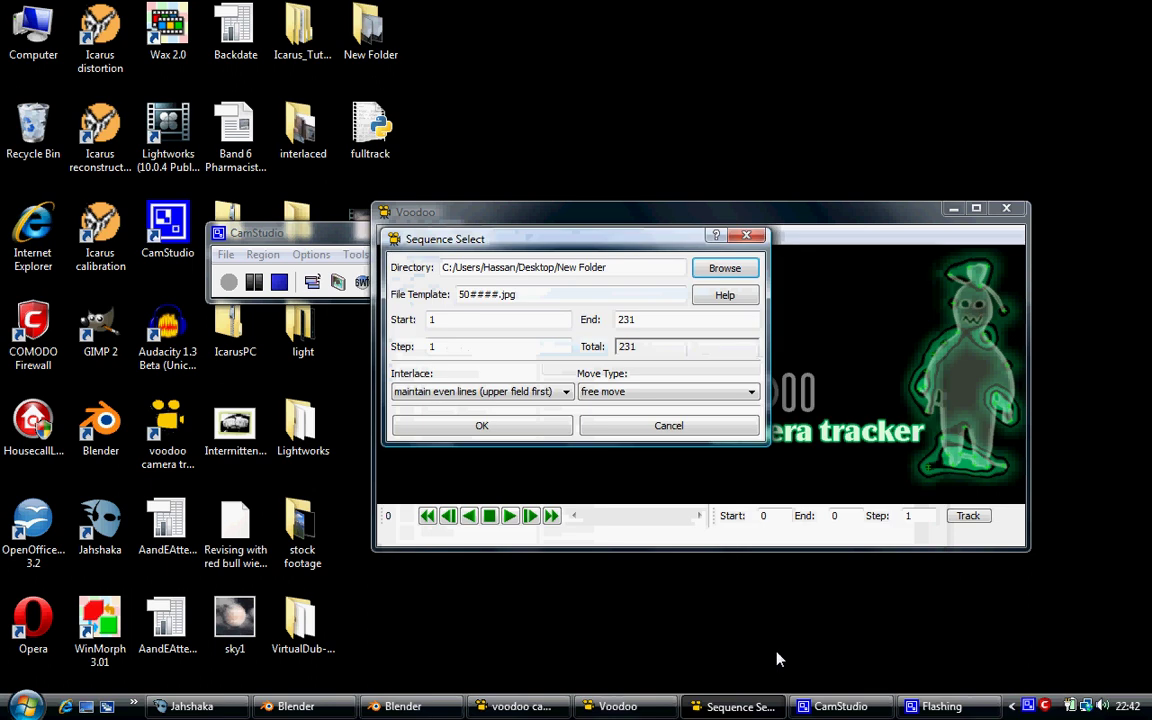
- Keep 'maintain even lines (upper field first)' interlacing and load frames 1–231
{"action": "left_click", "coordinate": [549, 392]}
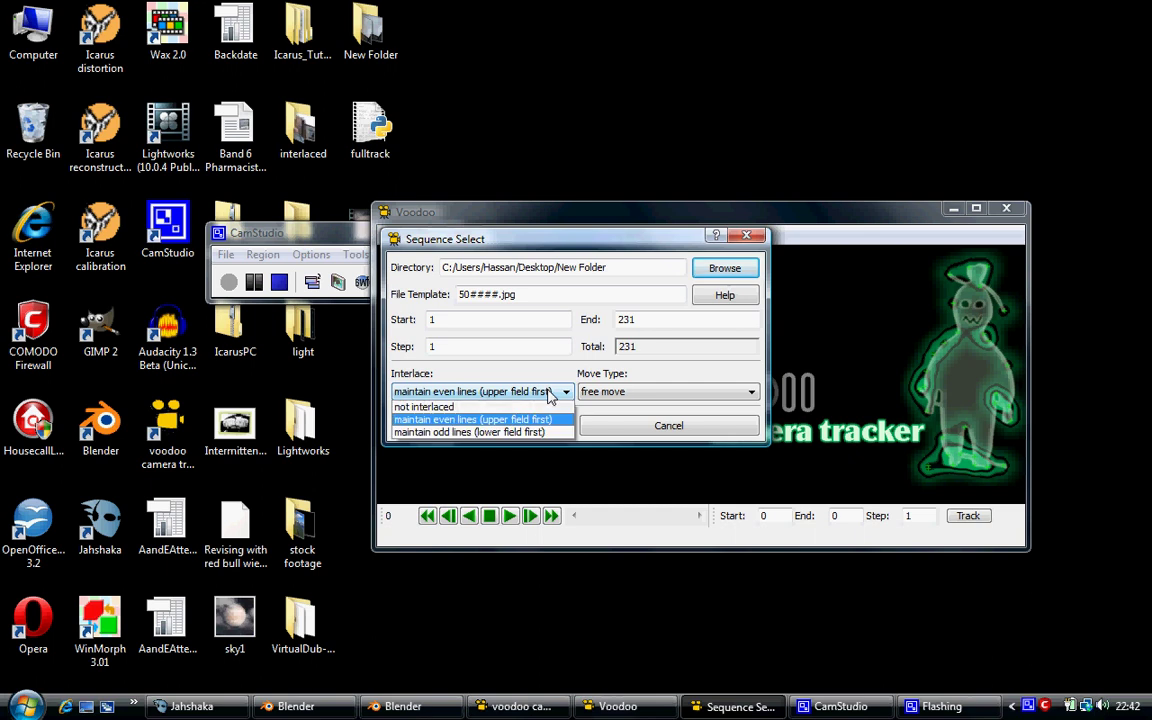
{"action": "left_click", "coordinate": [537, 423]}
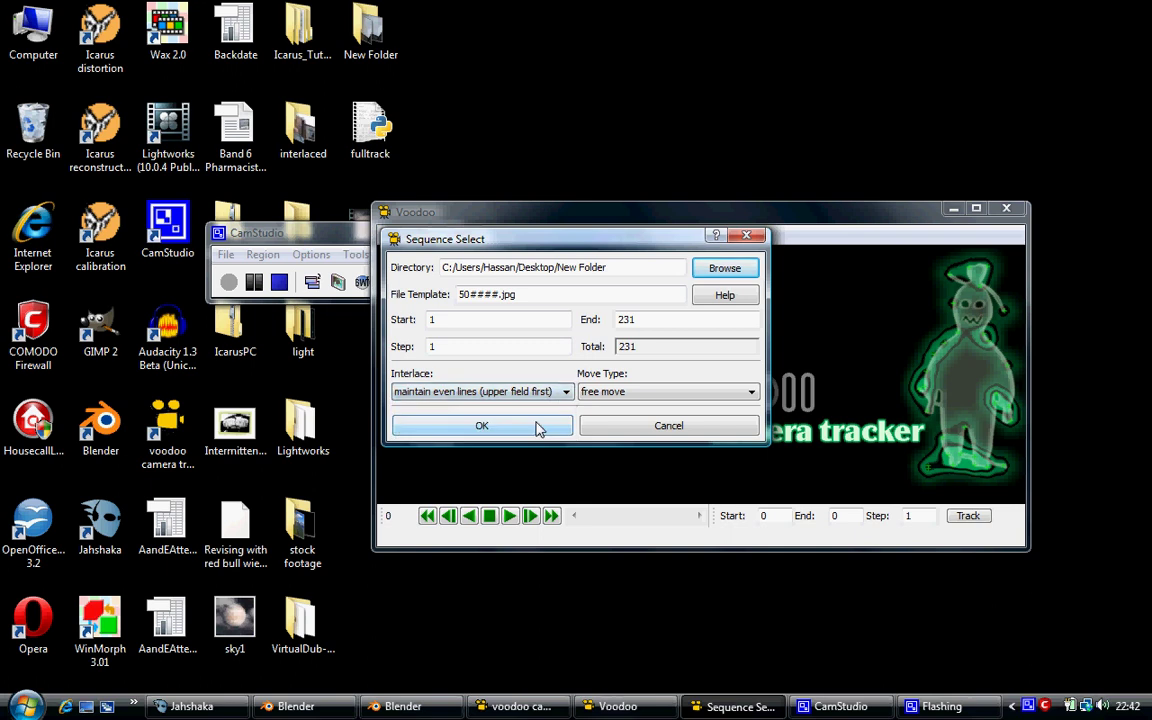
{"action": "left_click", "coordinate": [537, 391]}
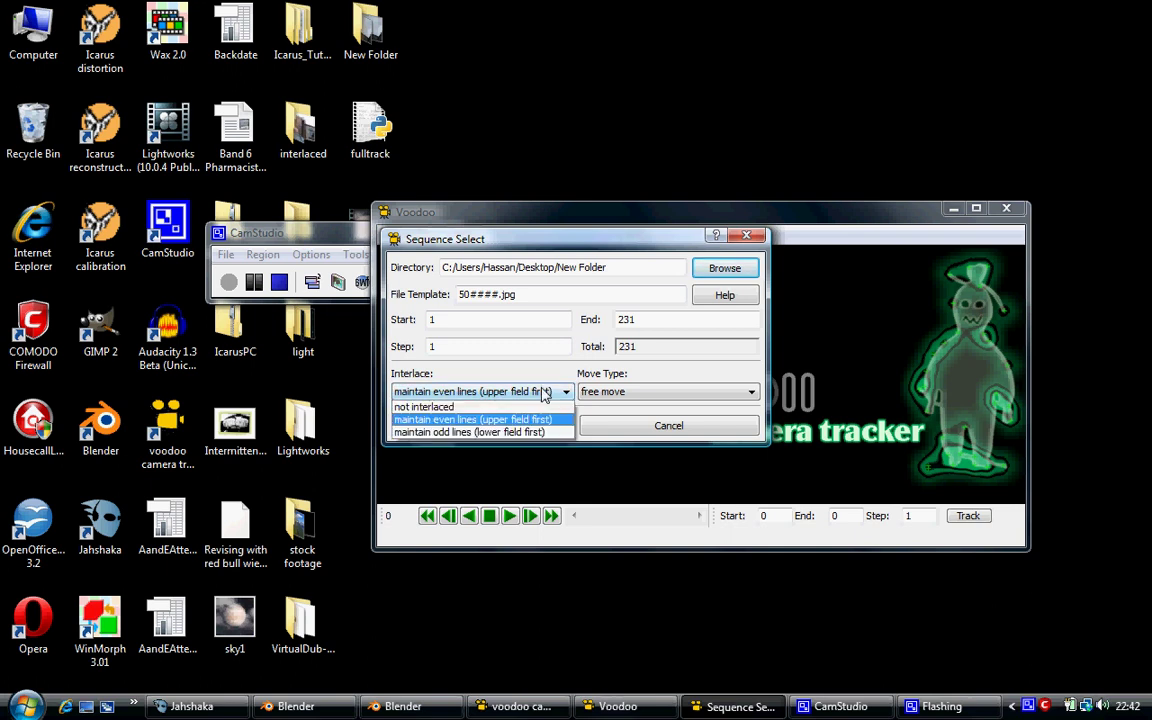
{"action": "left_click", "coordinate": [537, 423]}
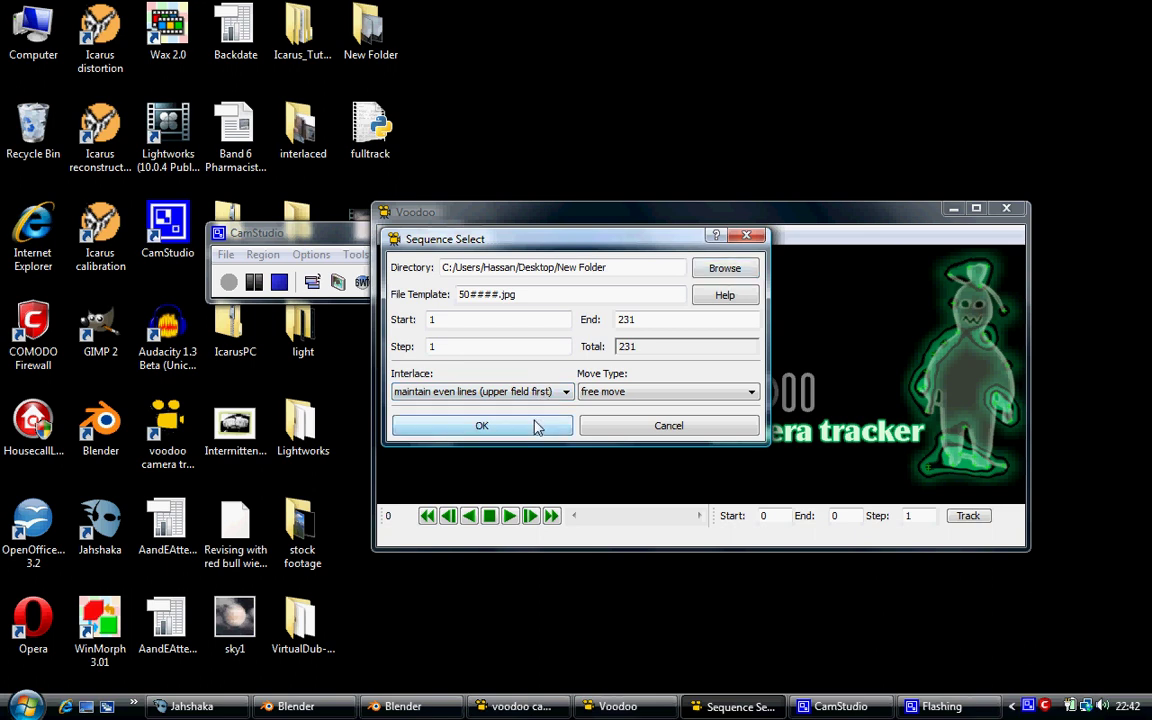
{"action": "left_click", "coordinate": [535, 425]}
{"action": "left_click_drag", "start_coordinate": [653, 216], "coordinate": [668, 50]}
{"action": "left_click_drag", "start_coordinate": [338, 243], "coordinate": [214, 186]}
- Track the house footage, stop tracking around frame 7, and minimise the console log
{"action": "left_click", "coordinate": [990, 606]}
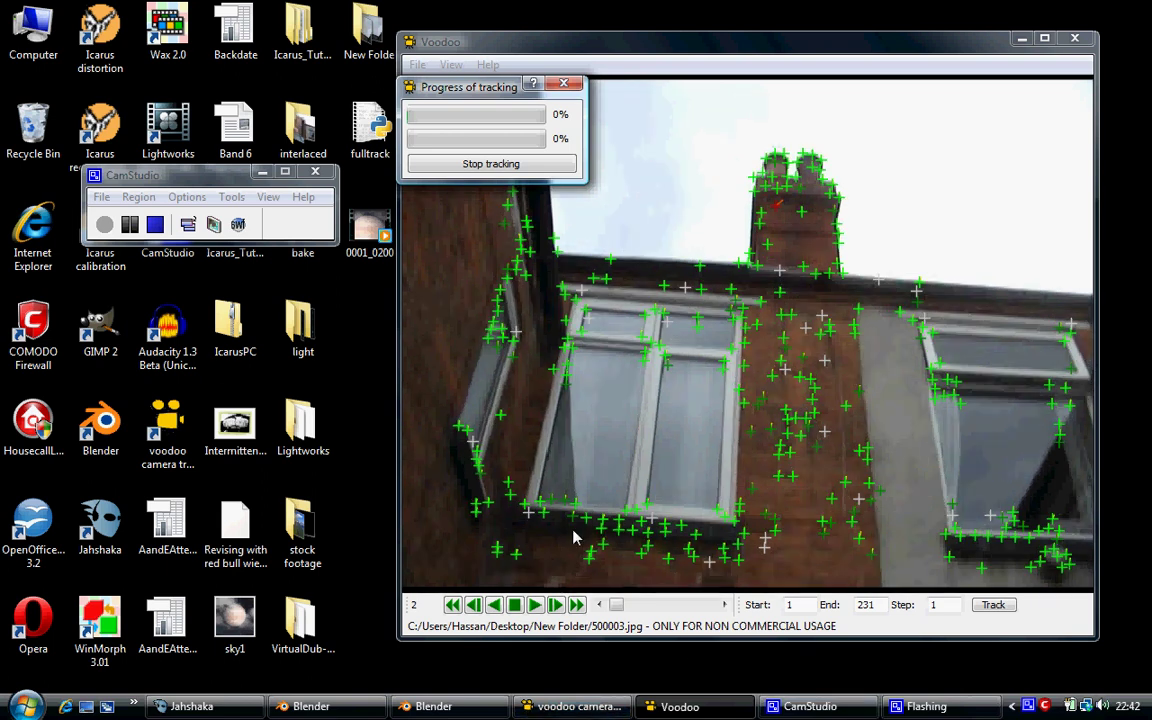
{"action": "left_click", "coordinate": [593, 710]}
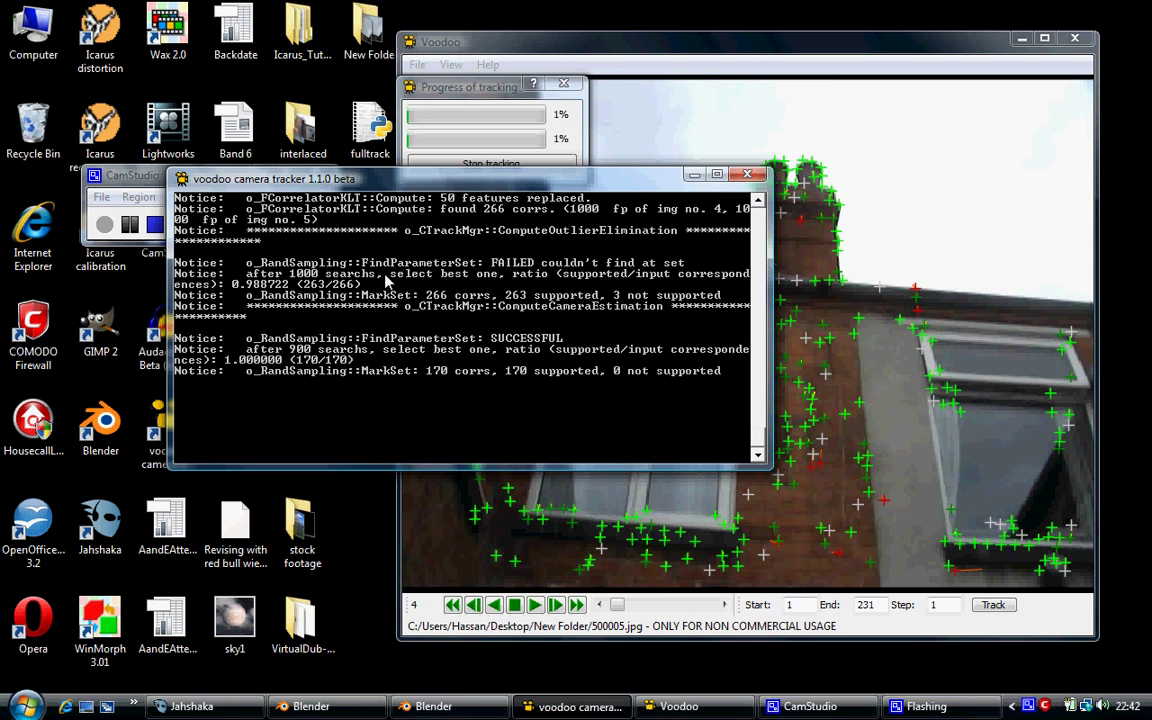
{"action": "left_click_drag", "start_coordinate": [452, 170], "coordinate": [460, 218]}
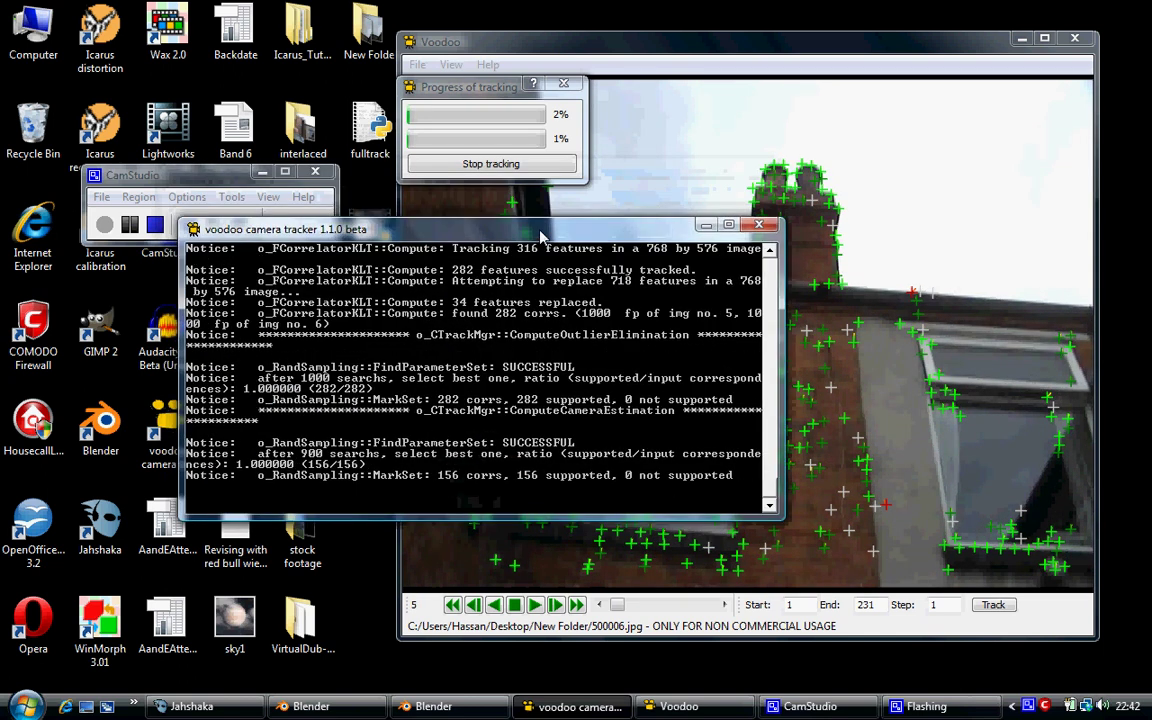
{"action": "left_click", "coordinate": [505, 172]}
{"action": "left_click", "coordinate": [366, 270]}
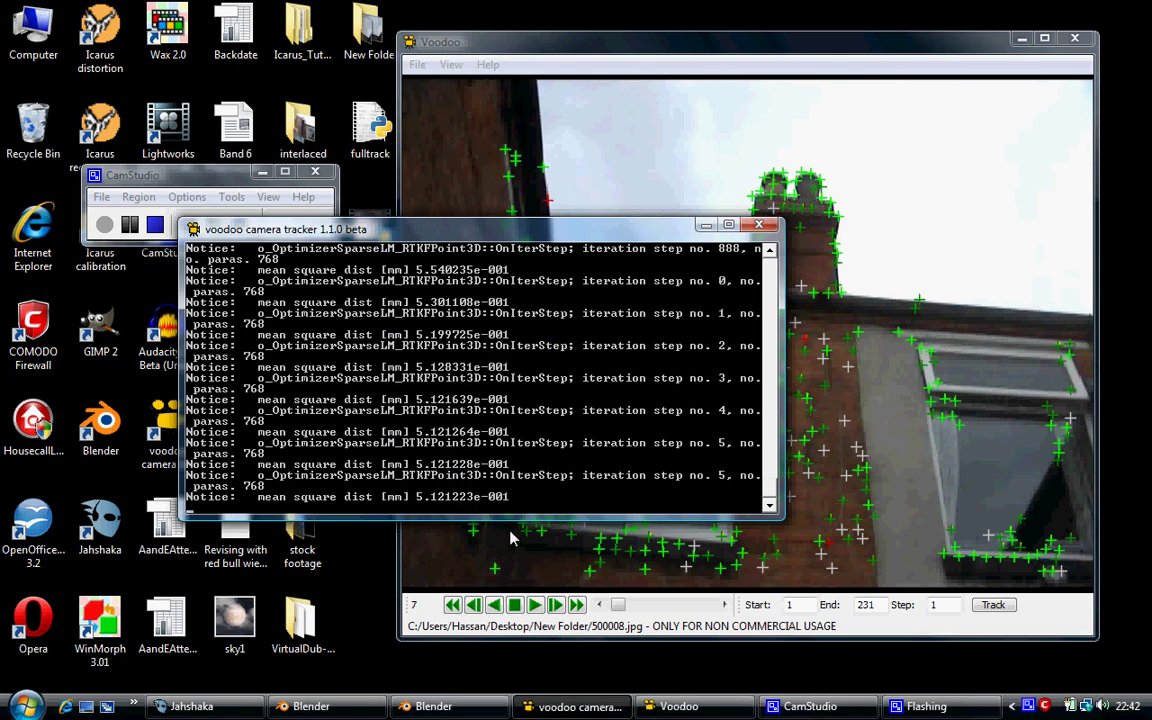
{"action": "left_click", "coordinate": [707, 226]}
- Export the camera track as a Blender Python script and enter a file name
{"action": "left_click", "coordinate": [451, 65]}
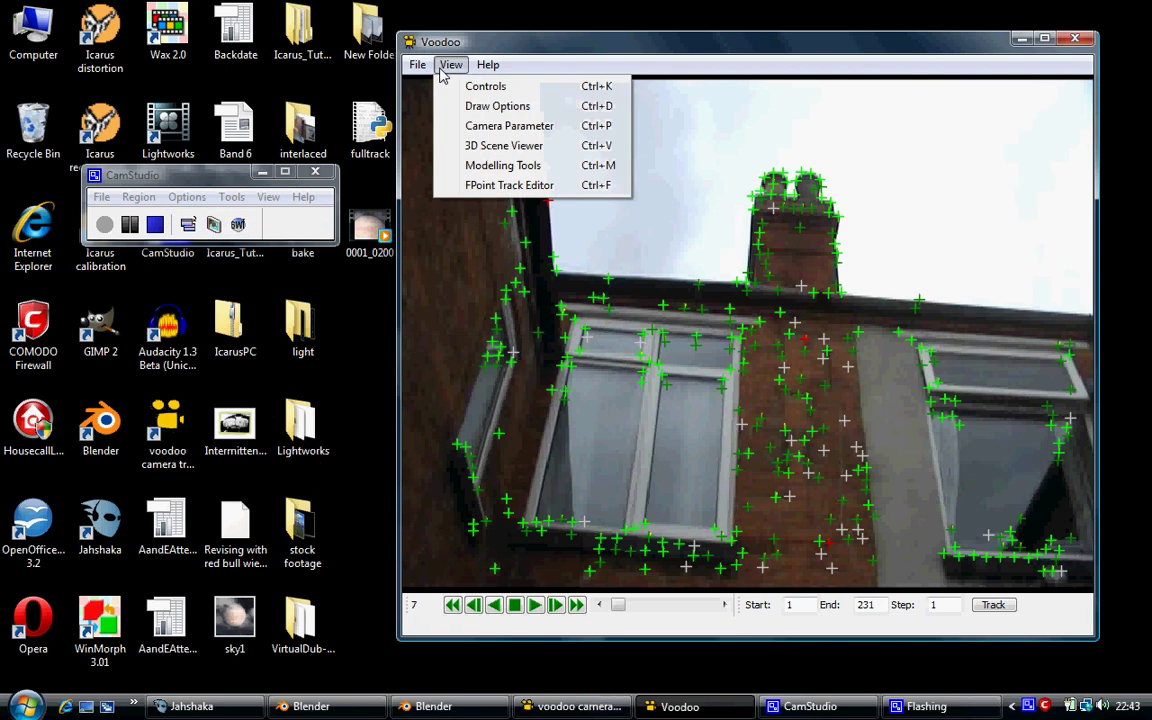
{"action": "mouse_move", "coordinate": [420, 66]}
{"action": "mouse_move", "coordinate": [430, 105]}
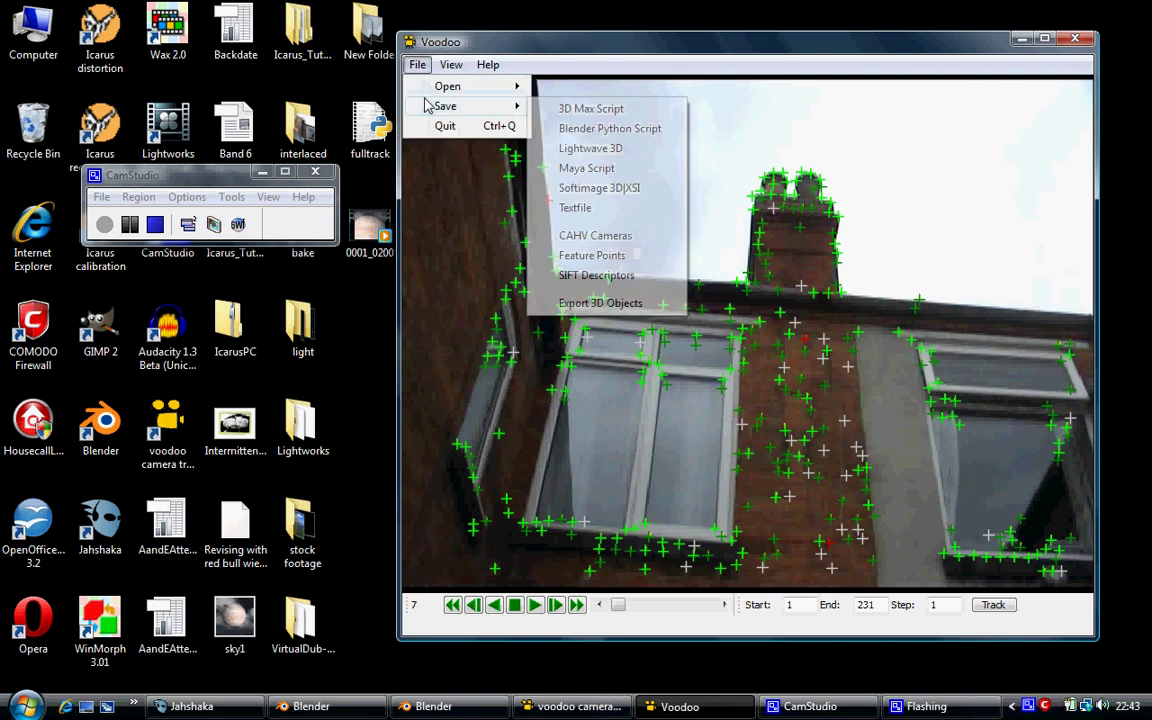
{"action": "left_click", "coordinate": [571, 130]}
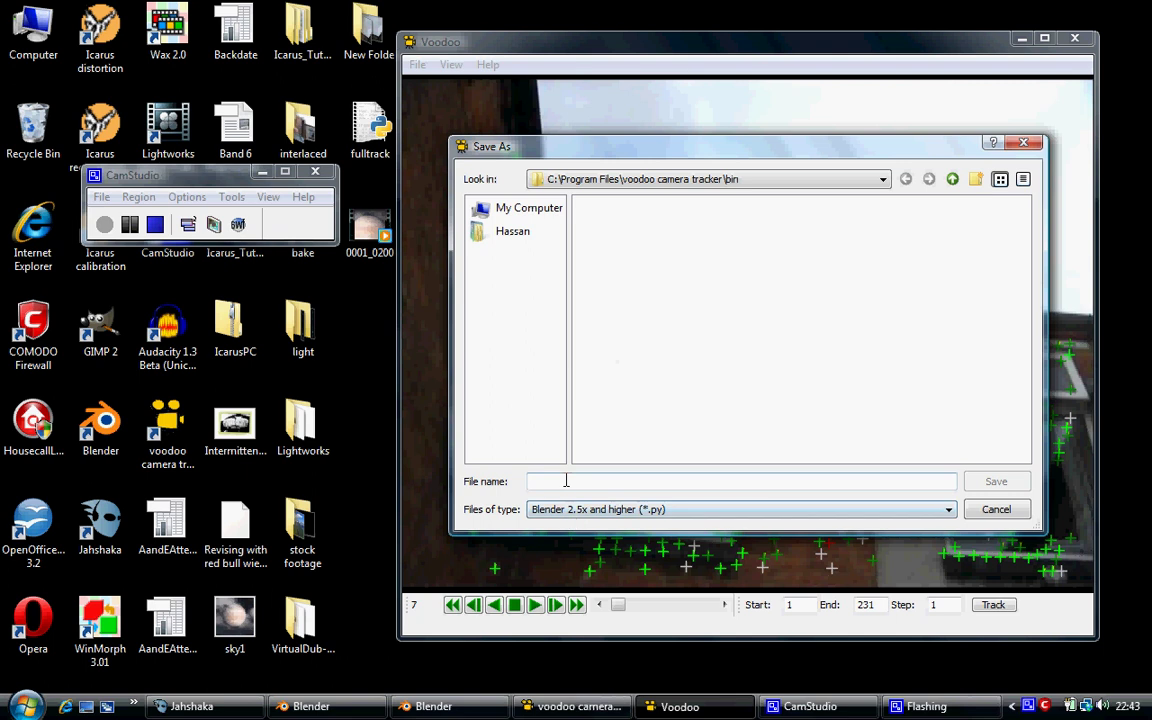
{"action": "type", "text": "bbkjkj"}
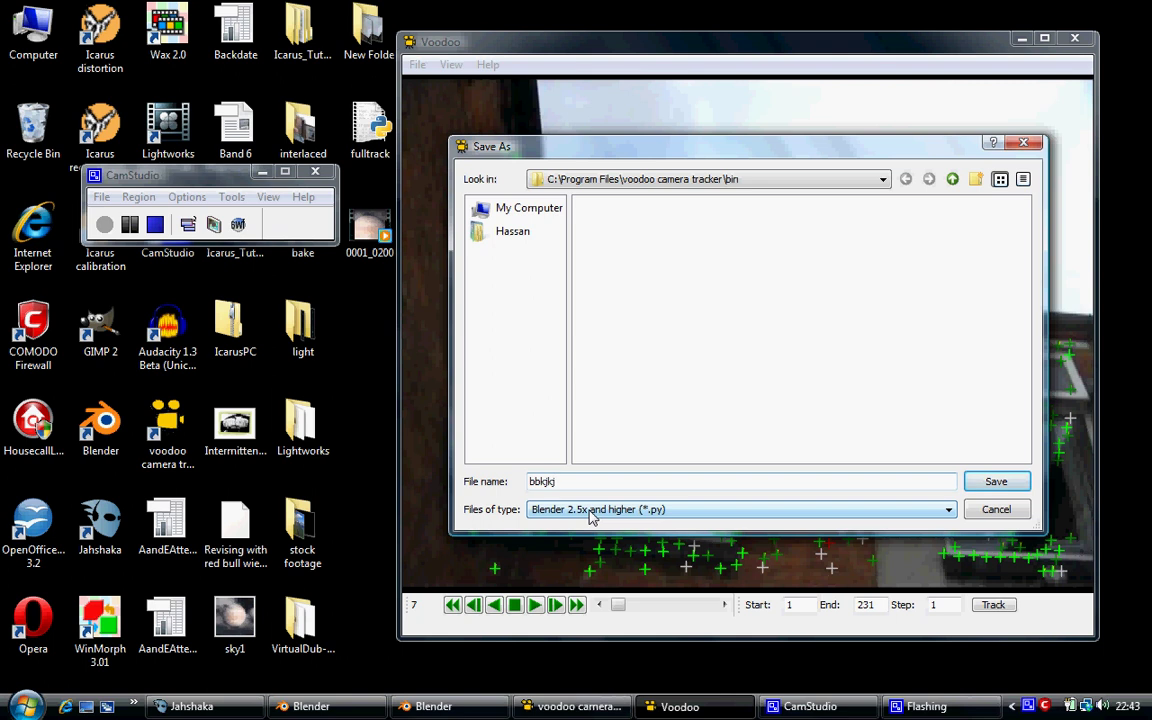
- Save it as Blender 2.4x and lower with up to 1500 feature points, then close Voodoo
{"action": "left_click", "coordinate": [592, 512]}
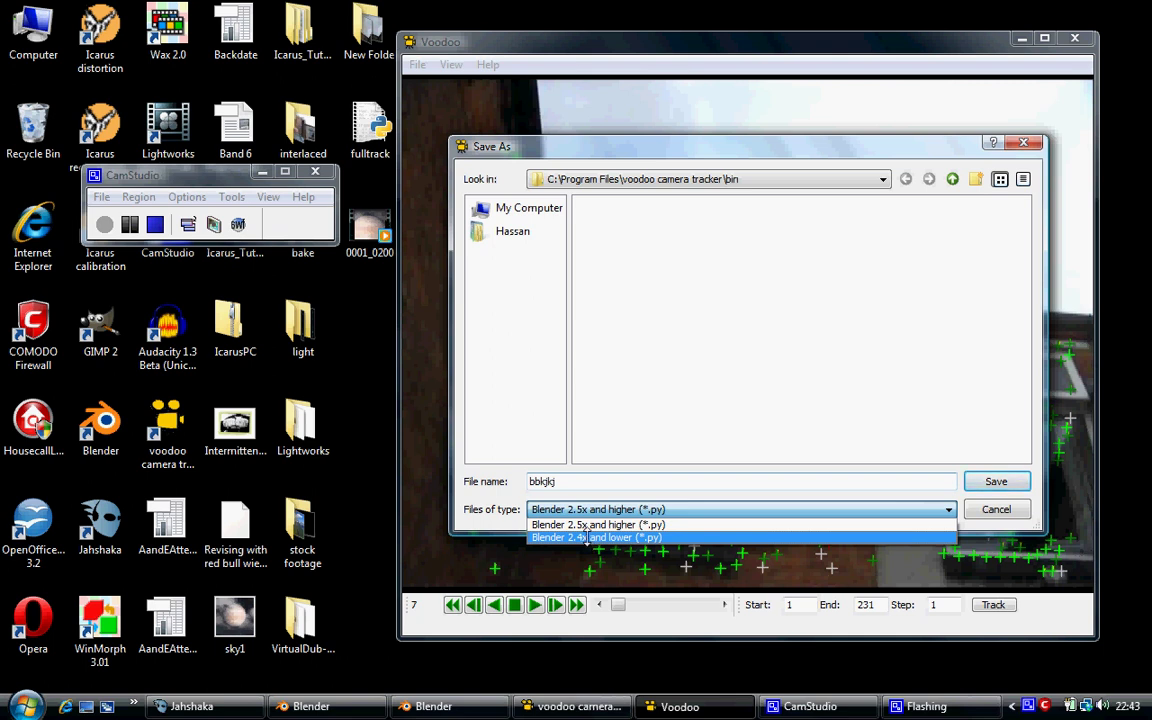
{"action": "left_click", "coordinate": [590, 538]}
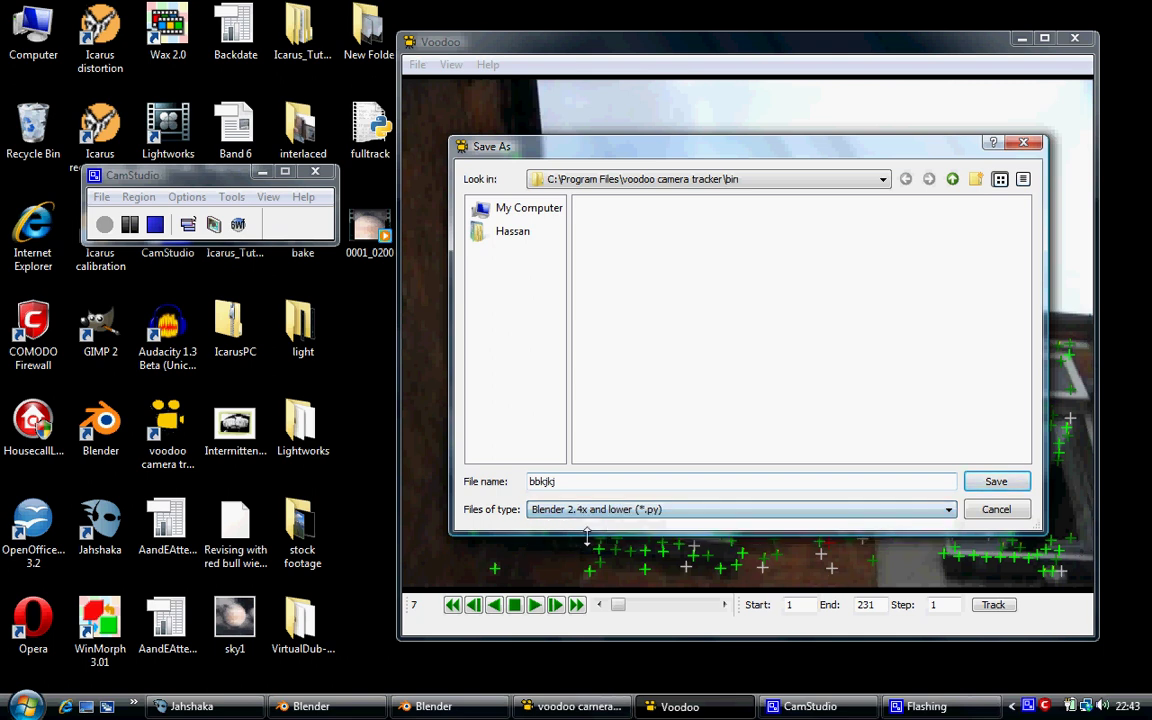
{"action": "left_click", "coordinate": [996, 484]}
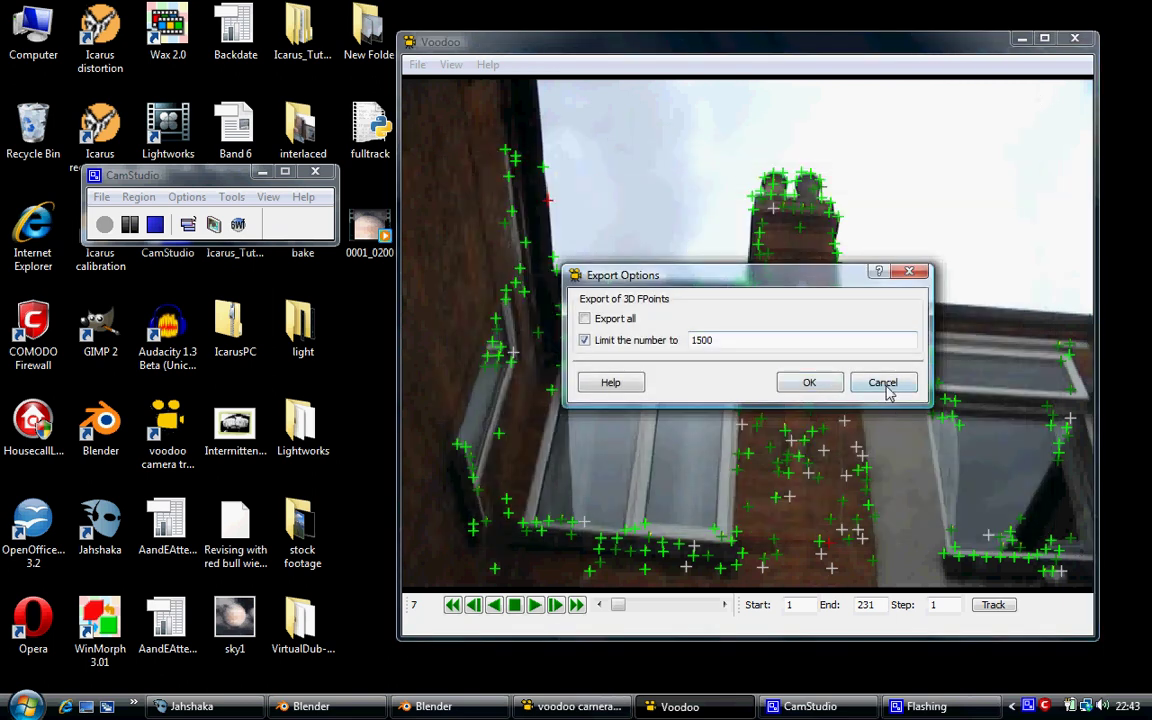
{"action": "left_click", "coordinate": [812, 383]}
{"action": "left_click", "coordinate": [1075, 40]}
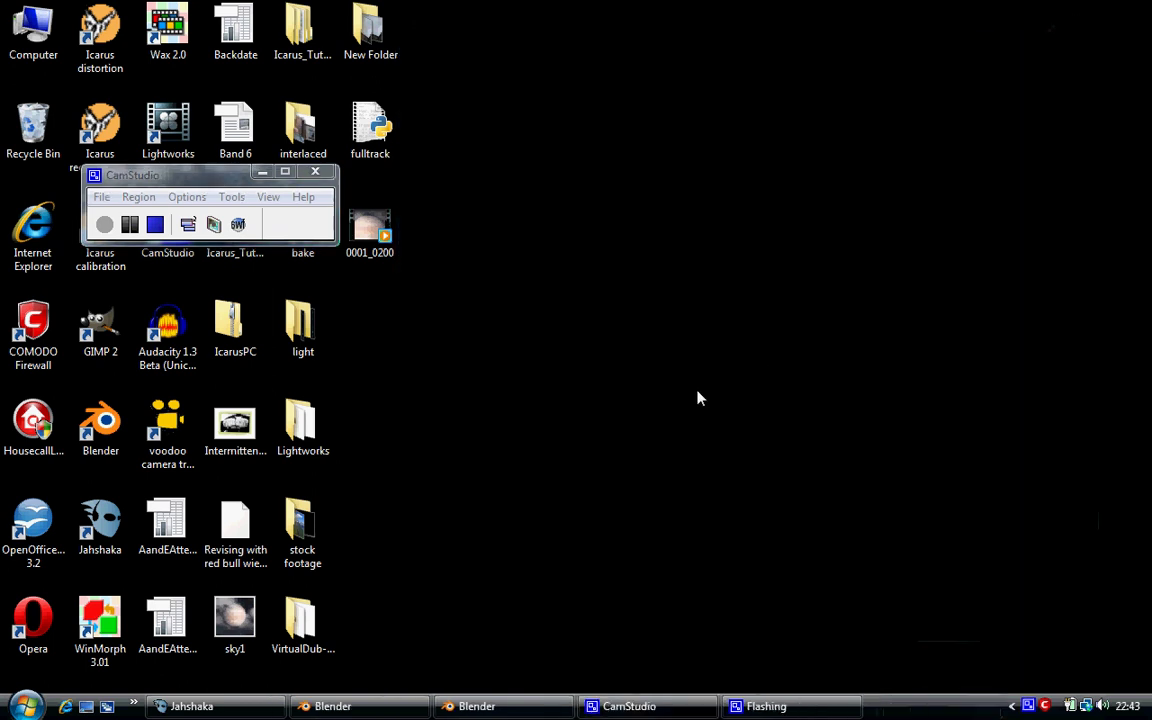
- Turn Blender's main area into a Text Editor and open the fulltrack.py script
{"action": "left_click", "coordinate": [533, 710]}
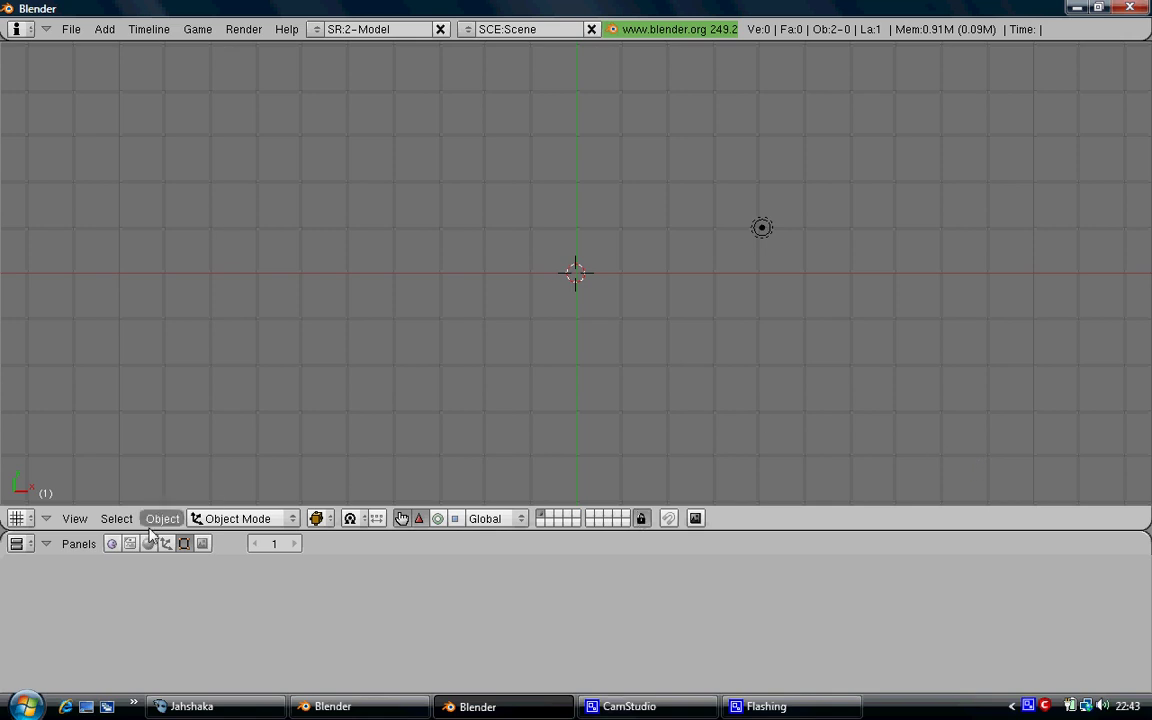
{"action": "left_click", "coordinate": [17, 518]}
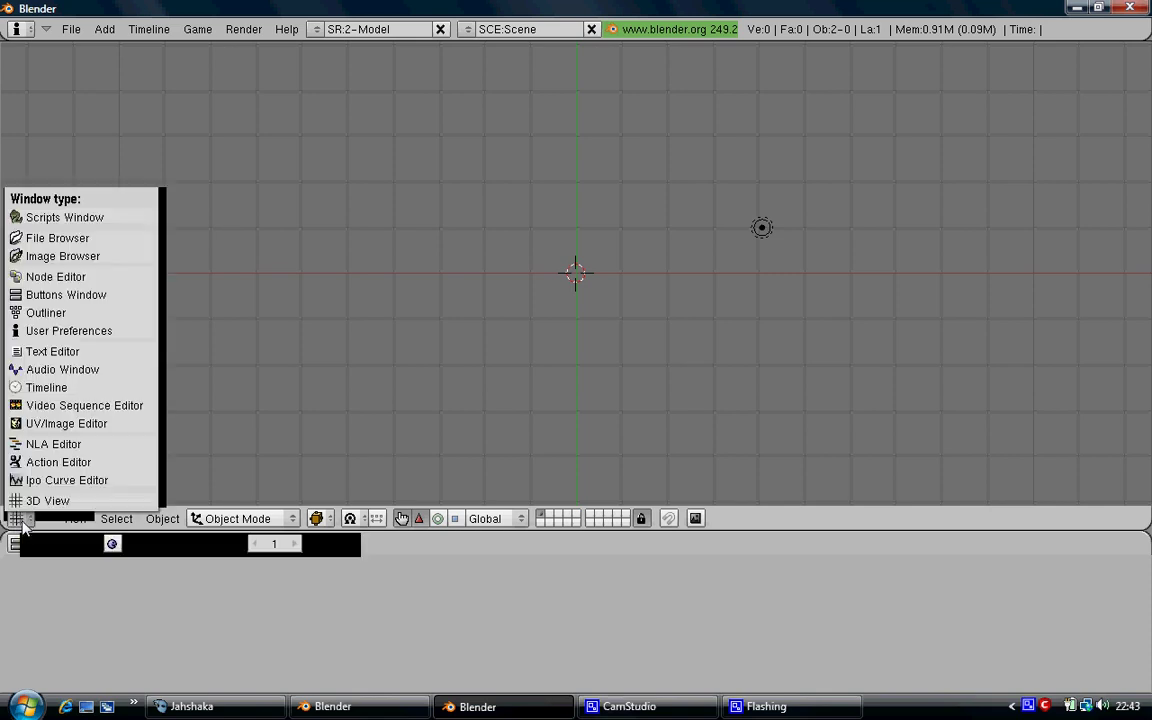
{"action": "left_click", "coordinate": [46, 353]}
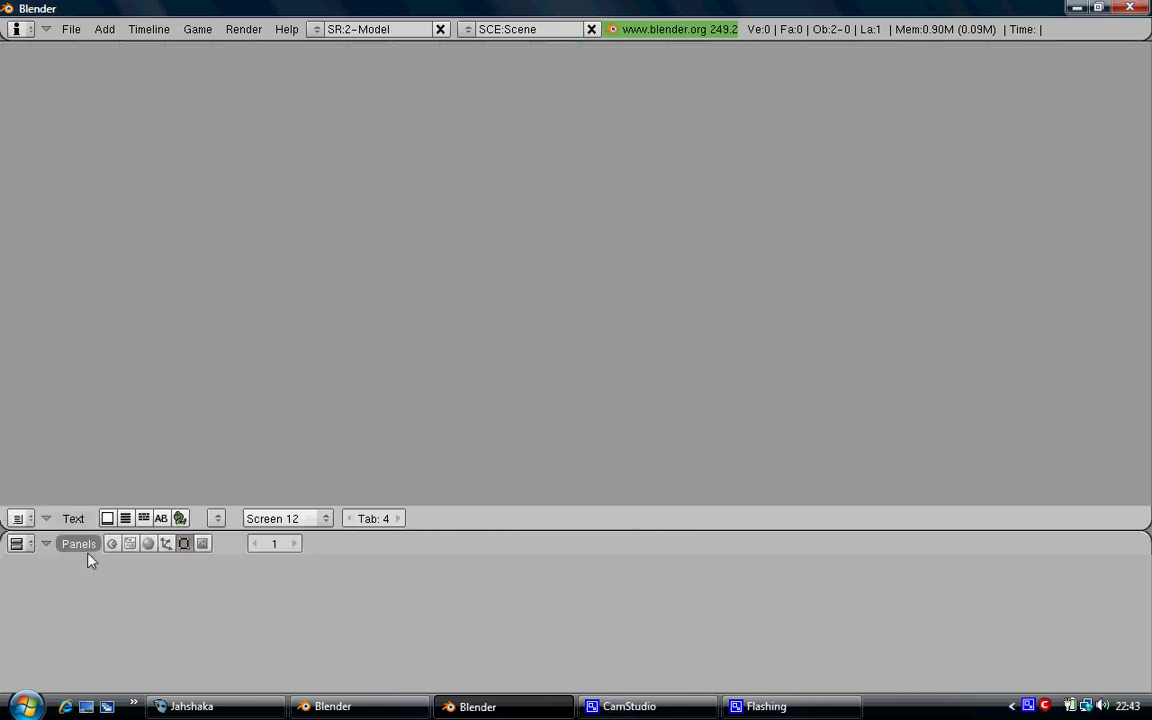
{"action": "left_click", "coordinate": [72, 518]}
{"action": "left_click", "coordinate": [86, 482]}
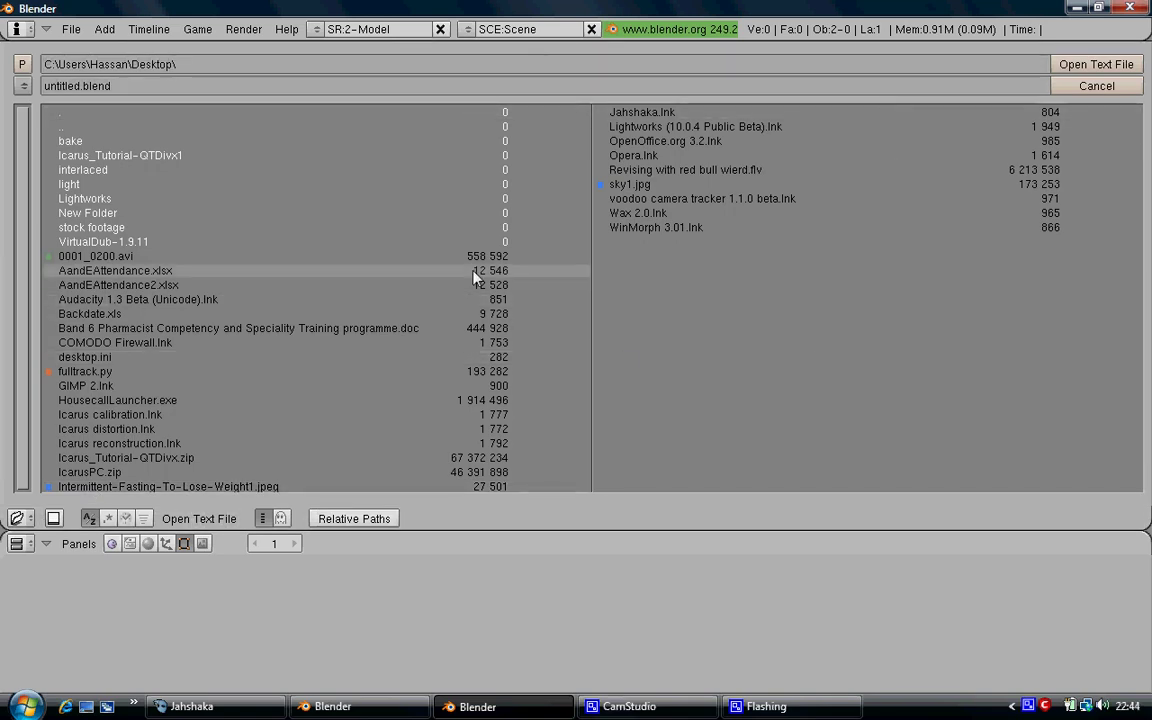
{"action": "left_click", "coordinate": [331, 376]}
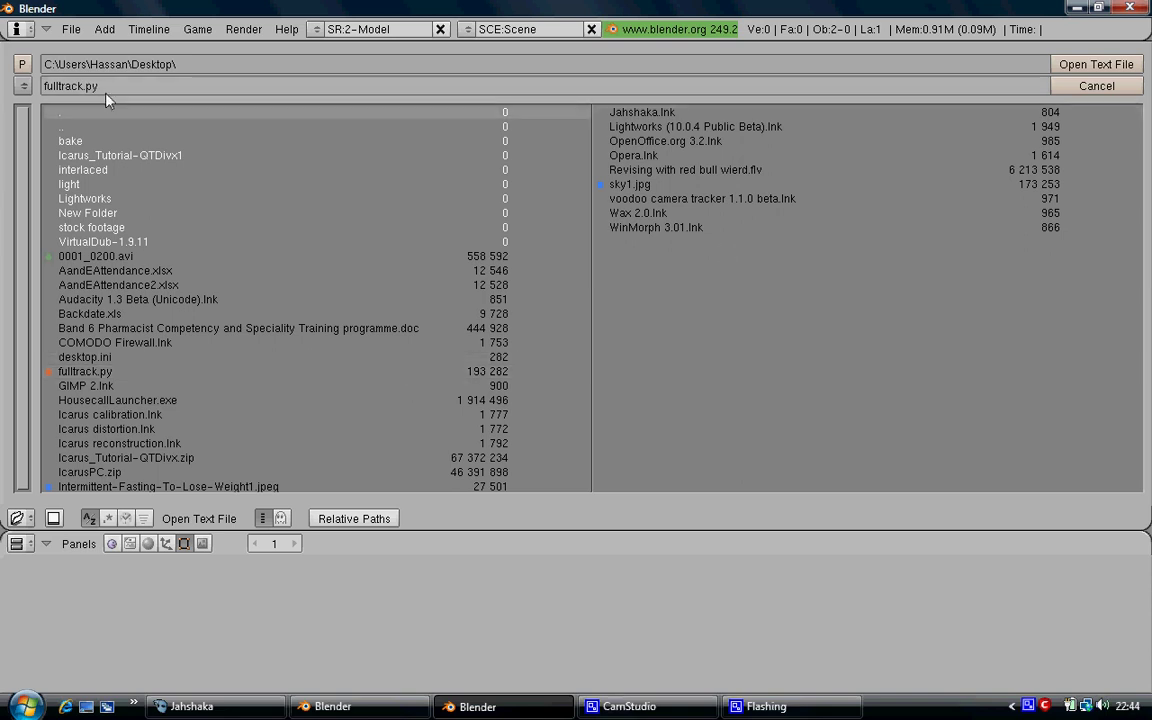
{"action": "left_click", "coordinate": [1065, 66]}
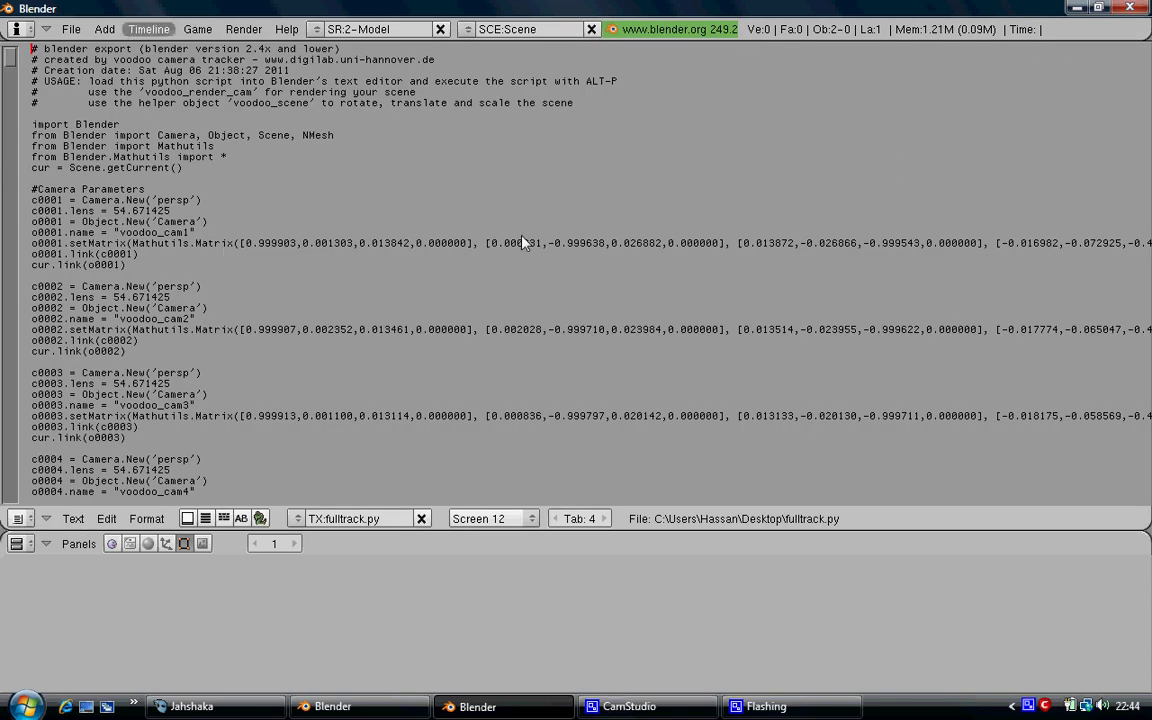
- Run fulltrack.py to build the tracked point cloud and cameras, then orbit them in 3D View
{"action": "left_click", "coordinate": [68, 520]}
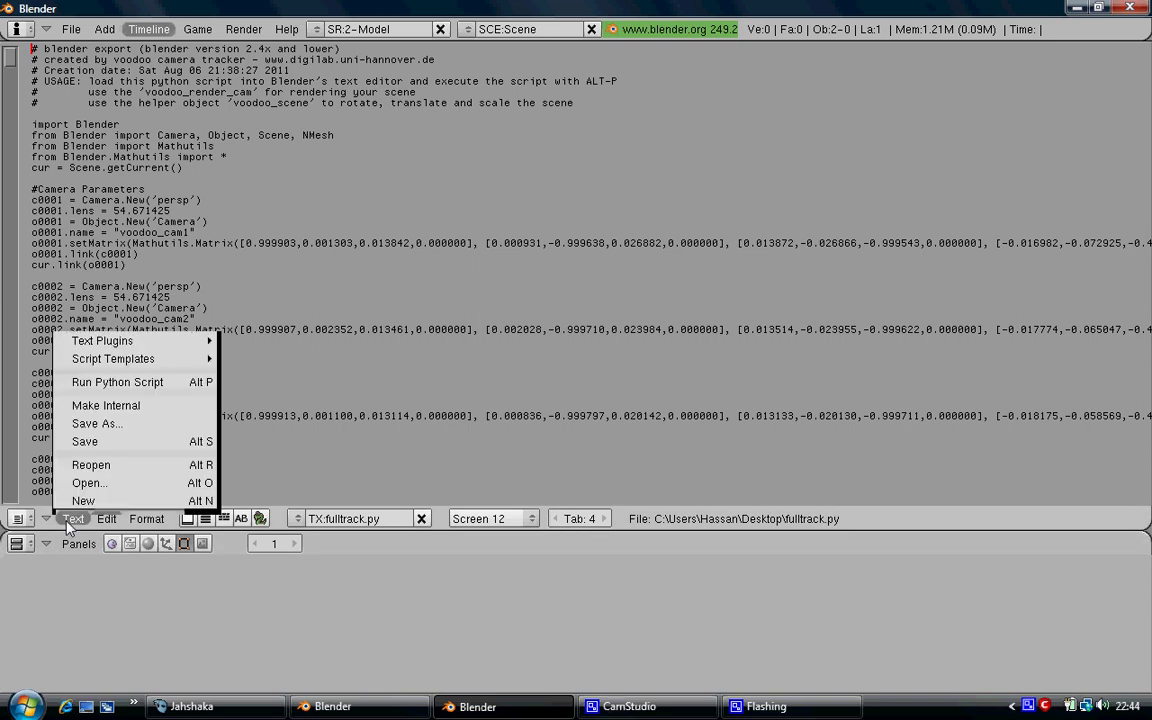
{"action": "left_click", "coordinate": [112, 388]}
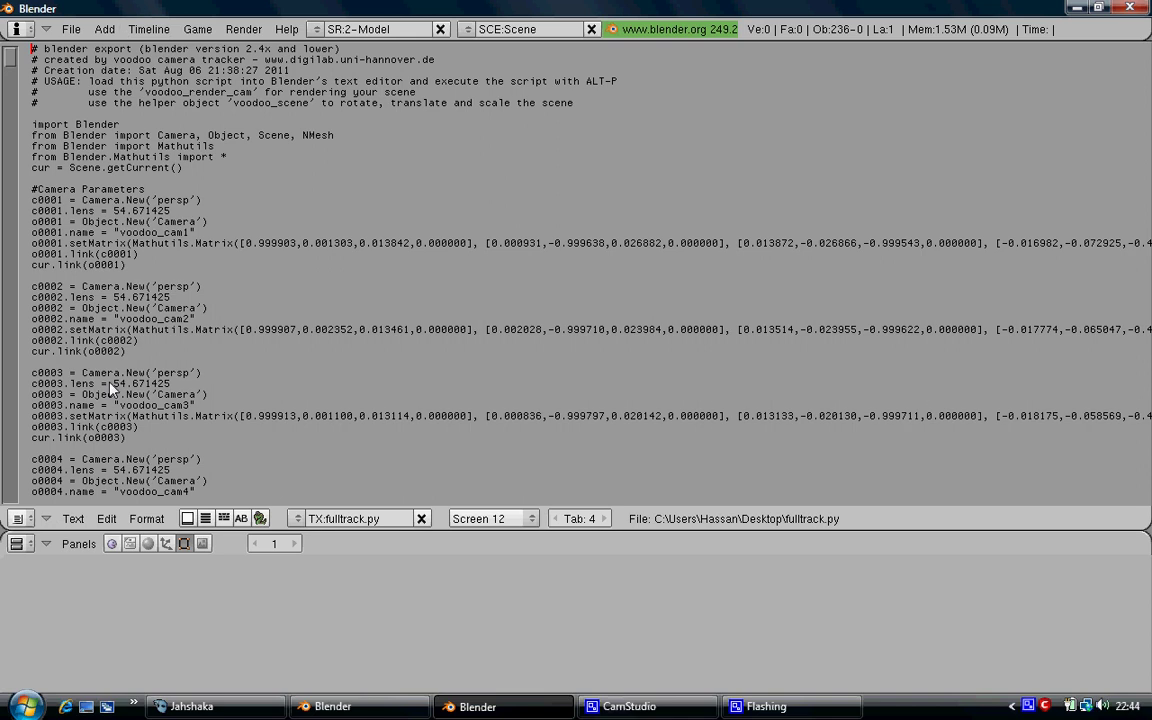
{"action": "left_click", "coordinate": [16, 519]}
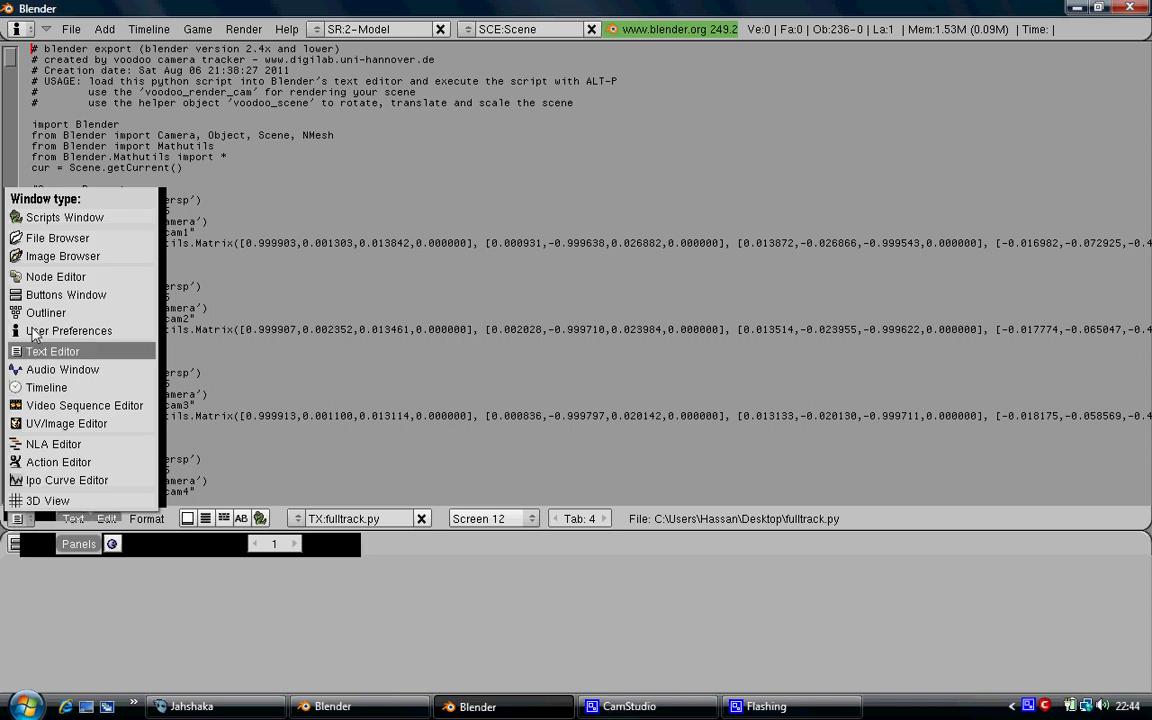
{"action": "left_click", "coordinate": [44, 500]}
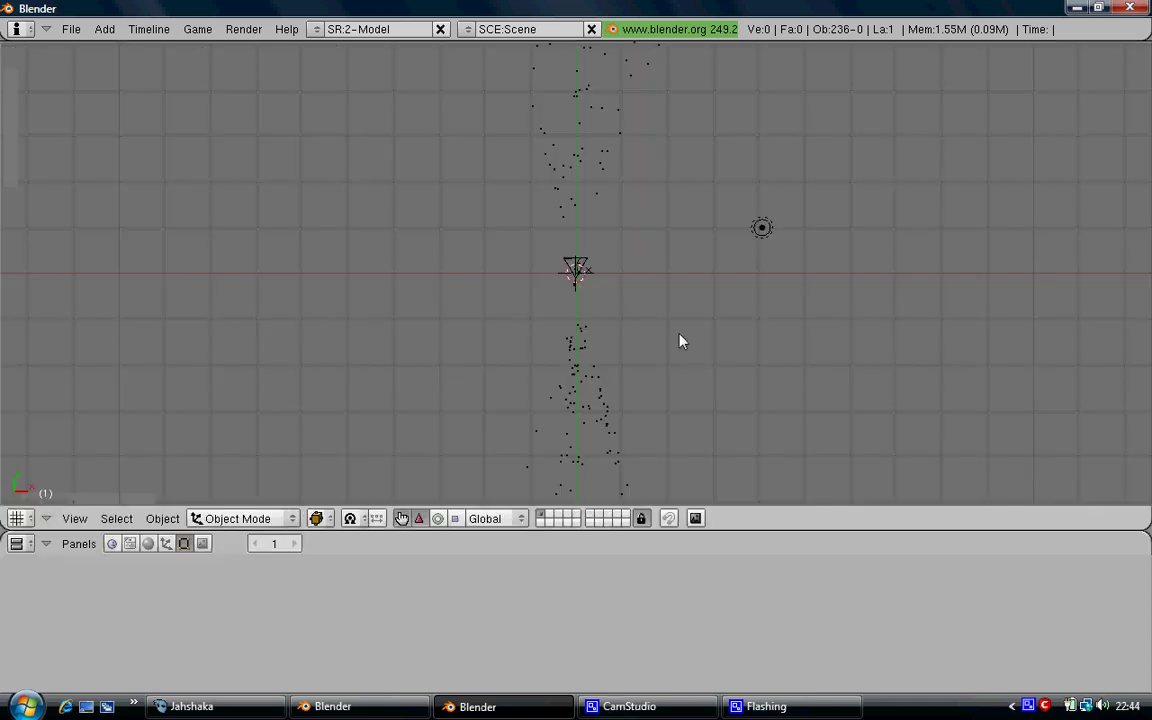
{"action": "middle_click_drag", "start_coordinate": [843, 397], "coordinate": [612, 316]}
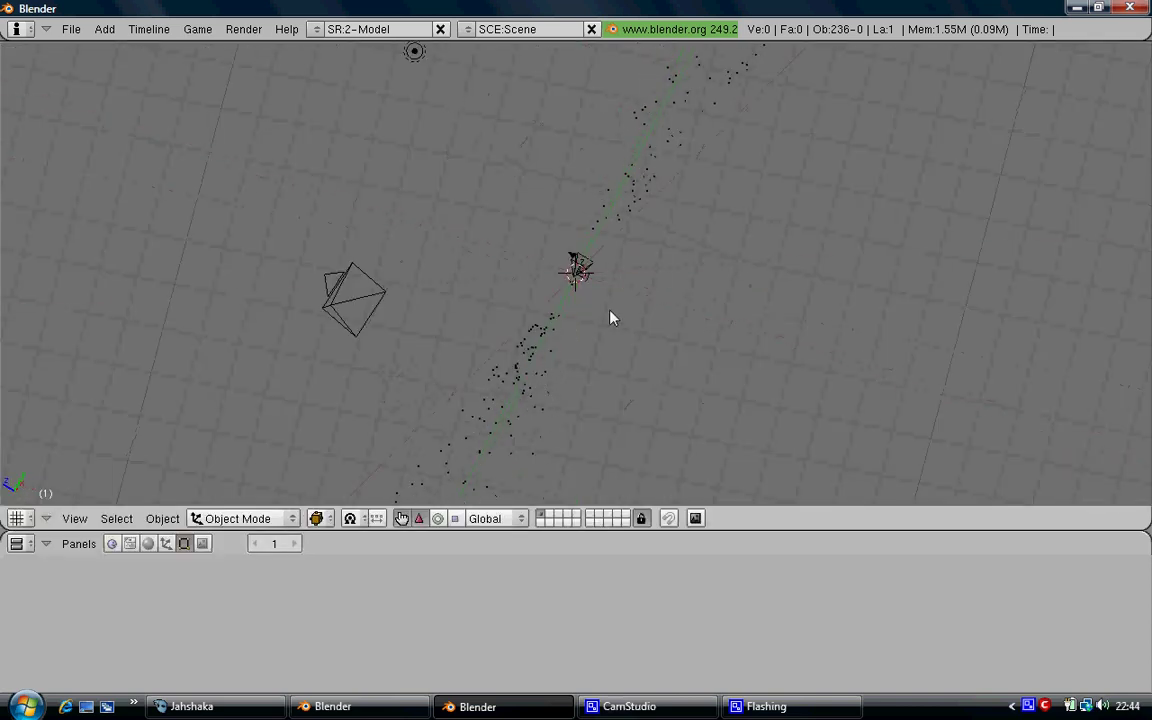
{"action": "middle_click_drag", "start_coordinate": [770, 215], "coordinate": [472, 386]}
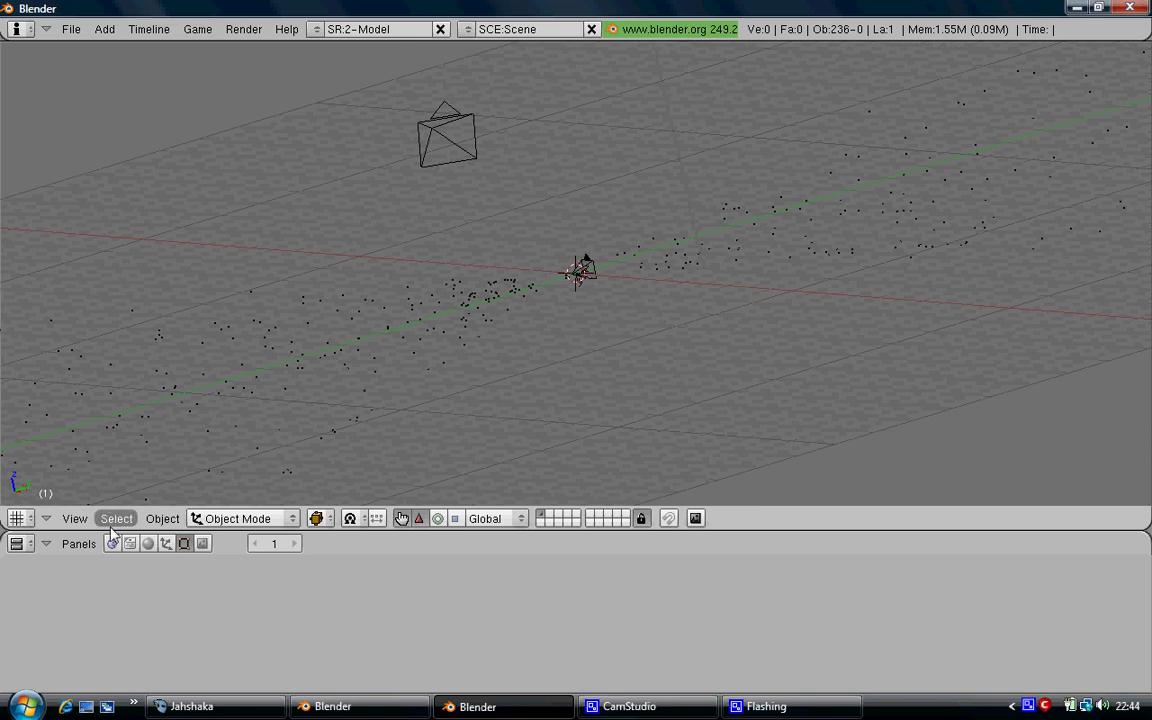
- Play the tracked camera animation through the camera, return to frame 1, and switch to Top view
{"action": "left_click", "coordinate": [76, 519]}
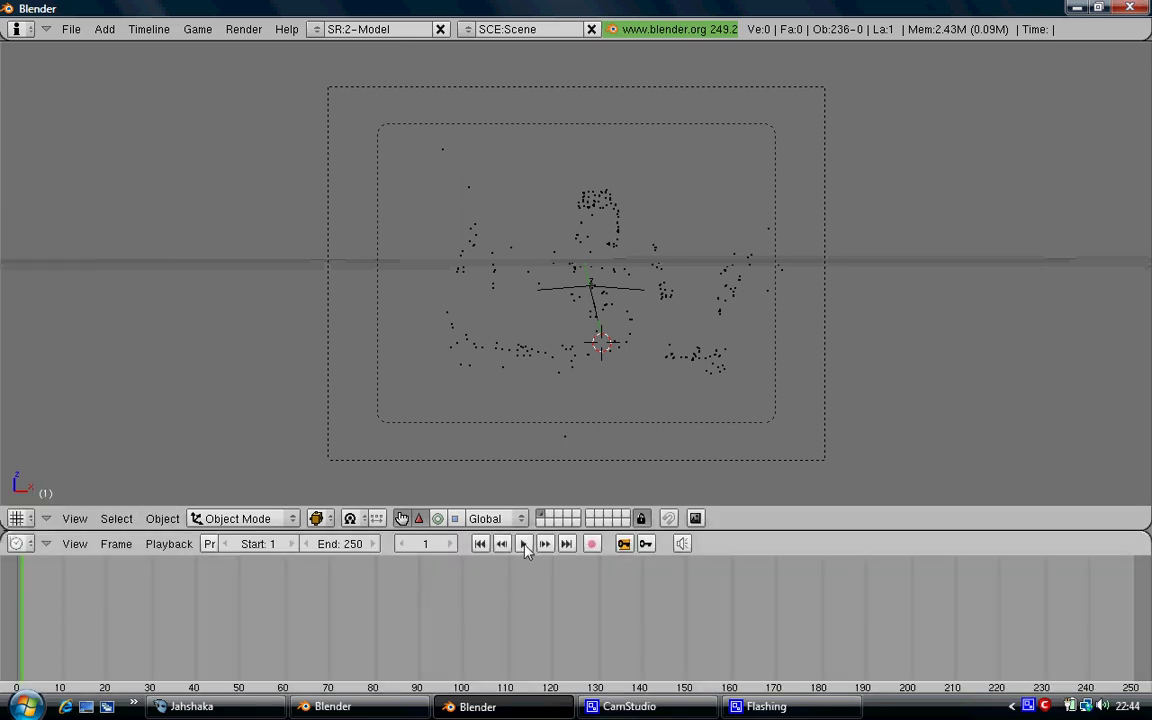
{"action": "left_click", "coordinate": [523, 543]}
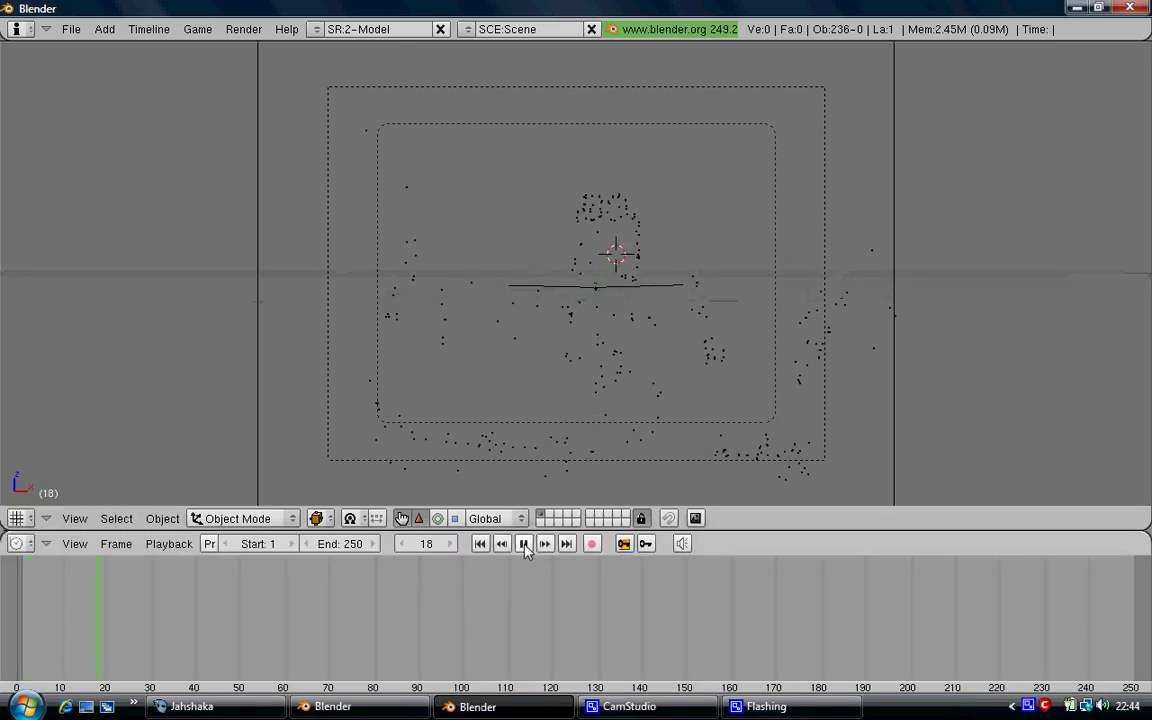
{"action": "left_click", "coordinate": [523, 543]}
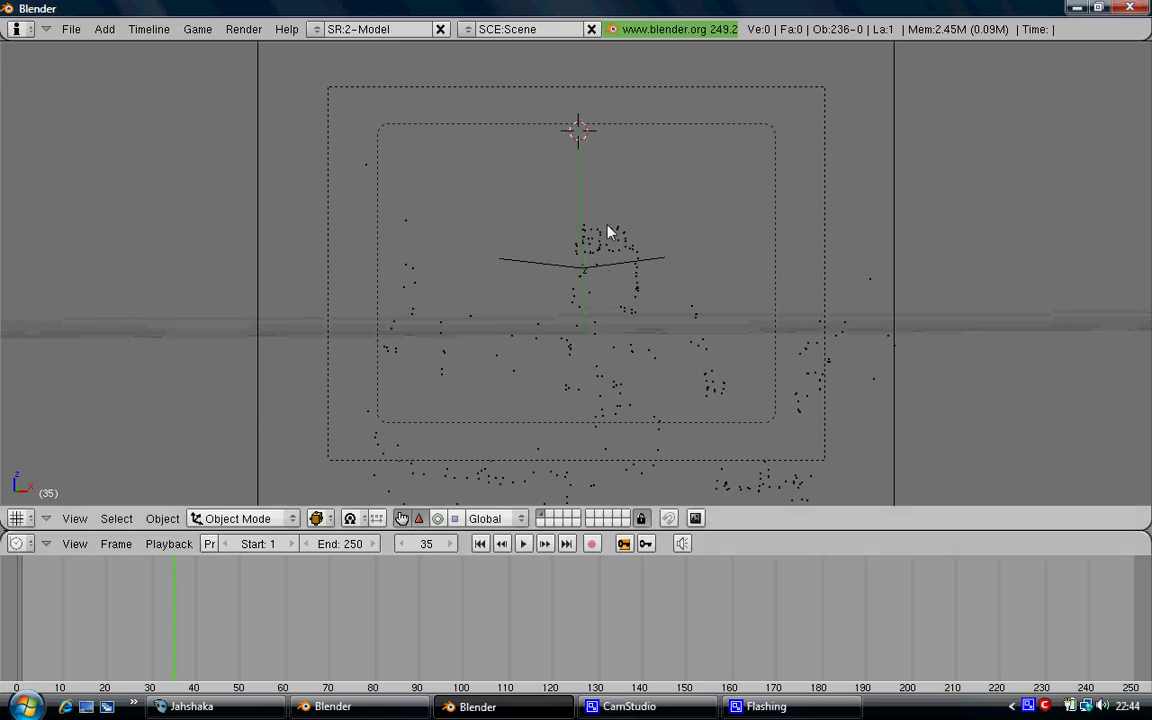
{"action": "left_click", "coordinate": [522, 543]}
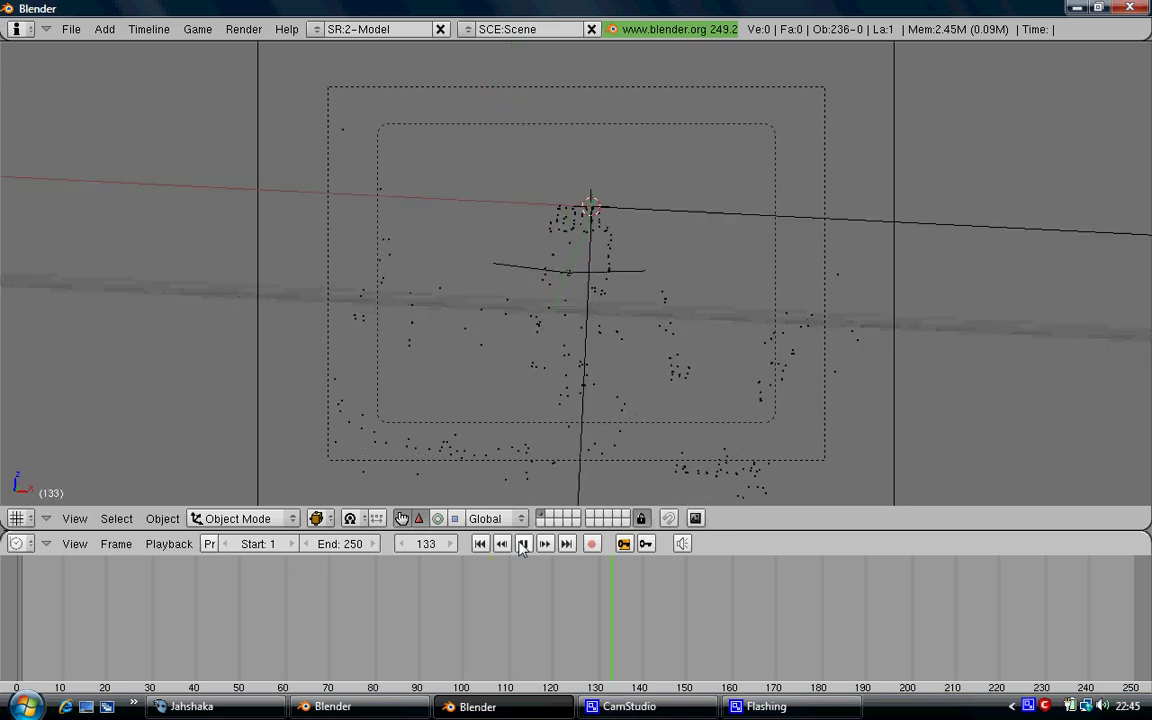
{"action": "left_click", "coordinate": [522, 543]}
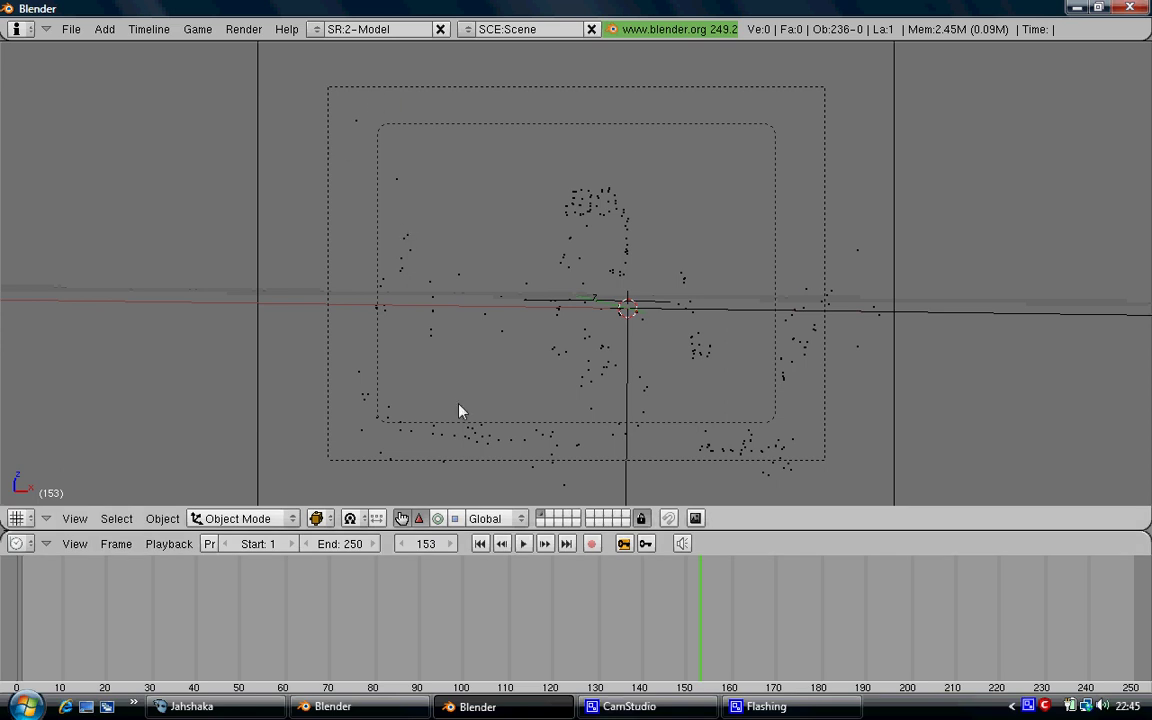
{"action": "left_click", "coordinate": [522, 543]}
{"action": "left_click", "coordinate": [522, 543]}
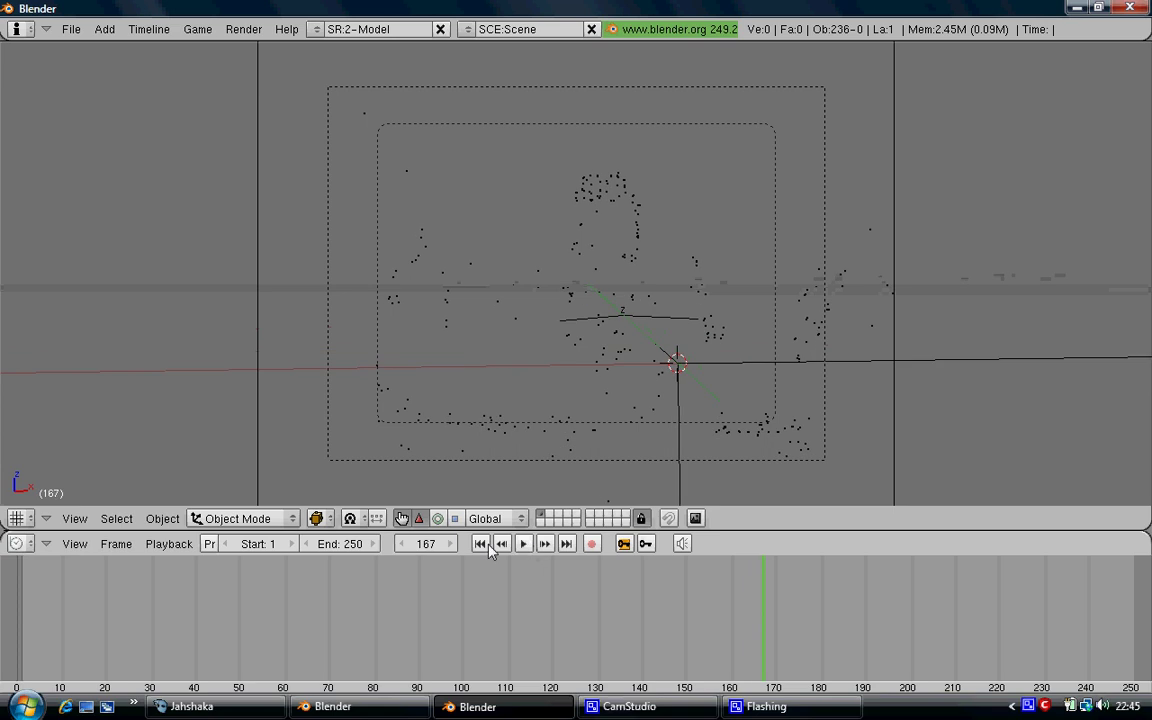
{"action": "left_click", "coordinate": [480, 543]}
{"action": "left_click", "coordinate": [75, 518]}
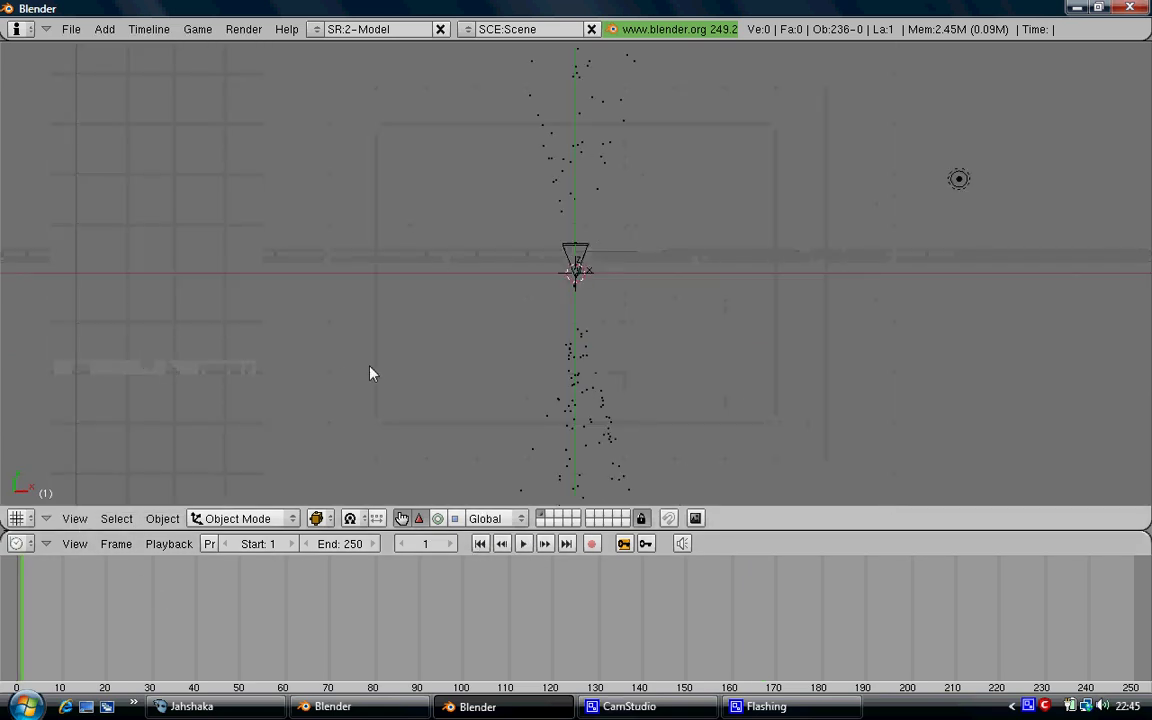
- Add a plane mesh and rotate it 80° on X so it stands upright
{"action": "middle_click_drag", "start_coordinate": [370, 373], "coordinate": [275, 234]}
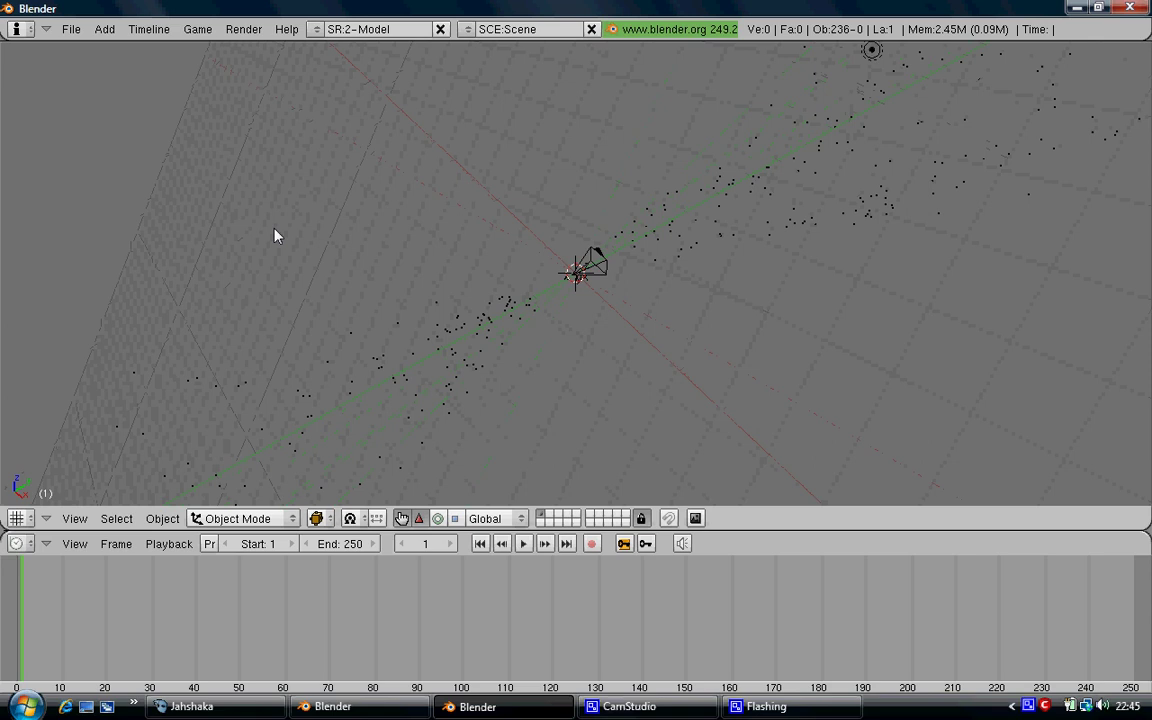
{"action": "left_click", "coordinate": [104, 29]}
{"action": "mouse_move", "coordinate": [118, 48]}
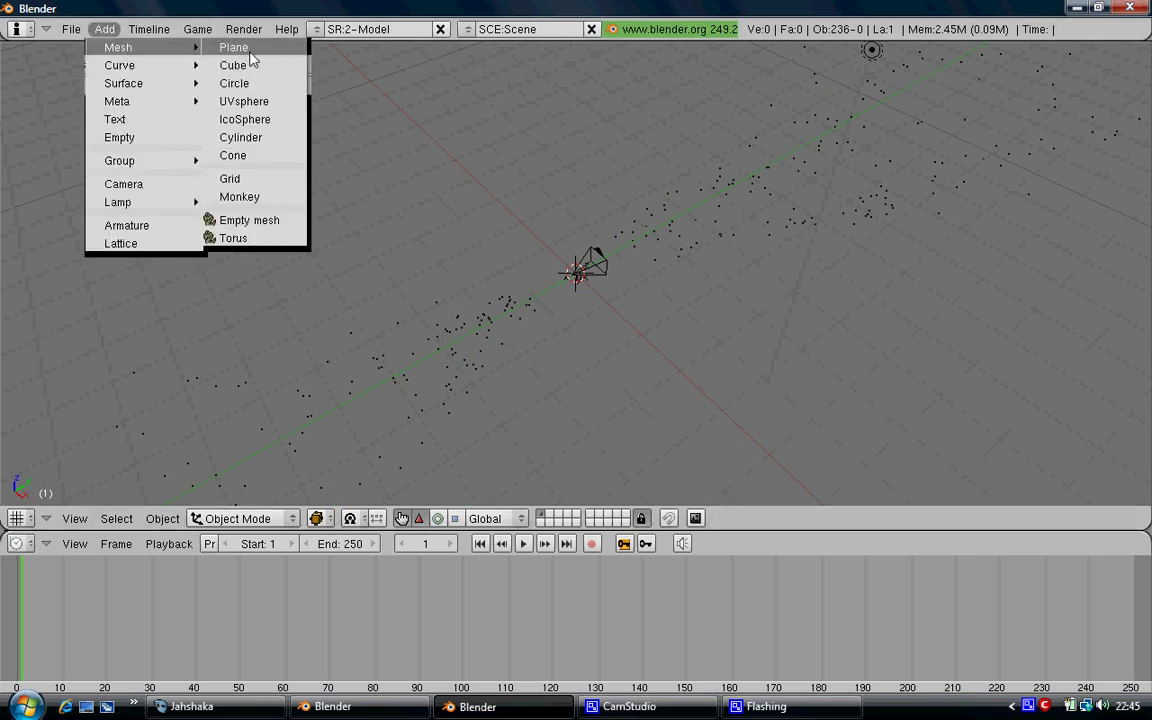
{"action": "left_click", "coordinate": [250, 53]}
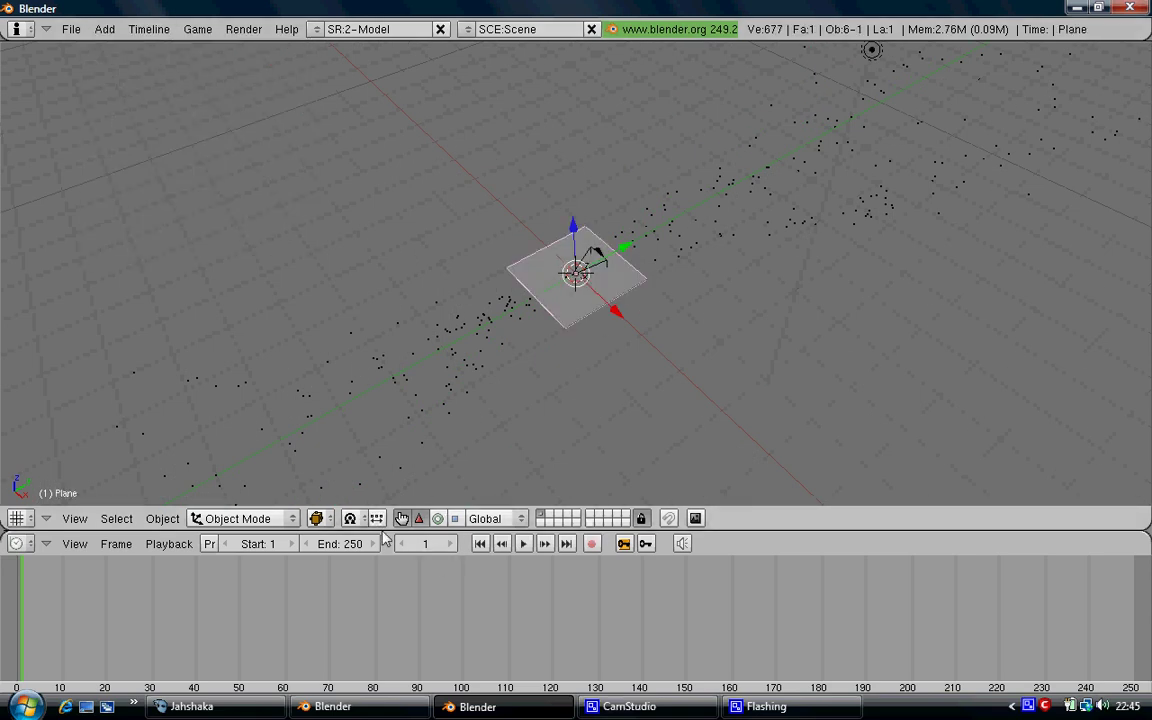
{"action": "left_click", "coordinate": [437, 518]}
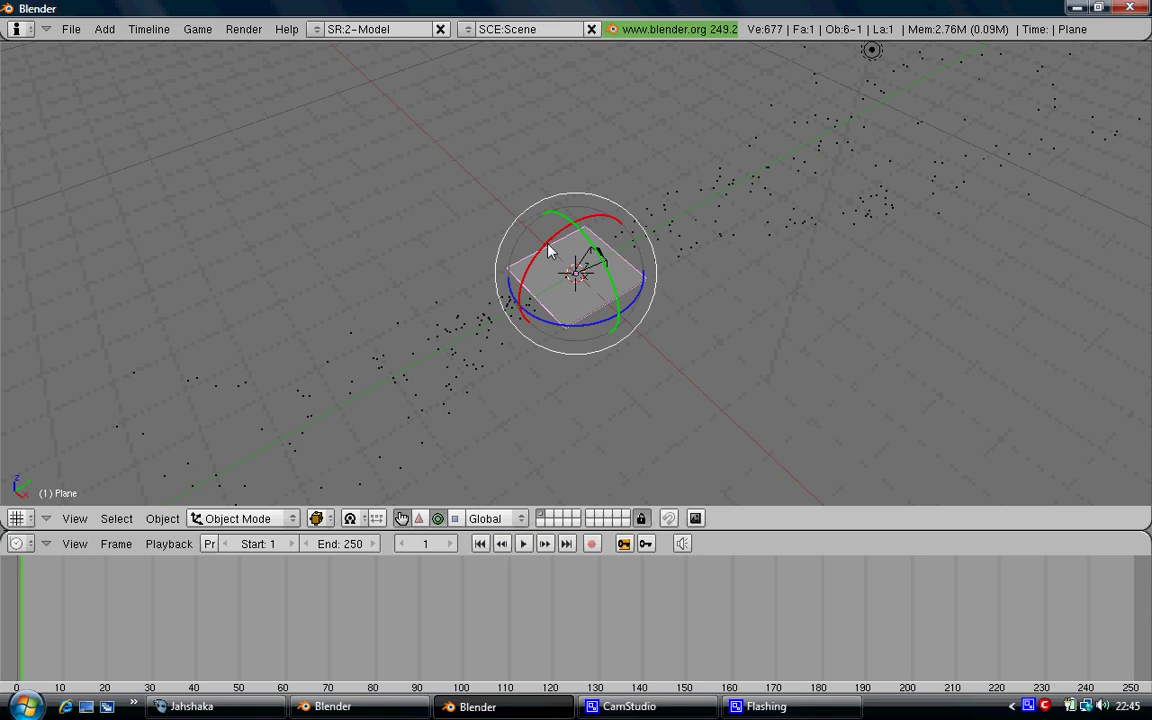
{"action": "left_click_drag", "start_coordinate": [548, 250], "coordinate": [481, 375]}
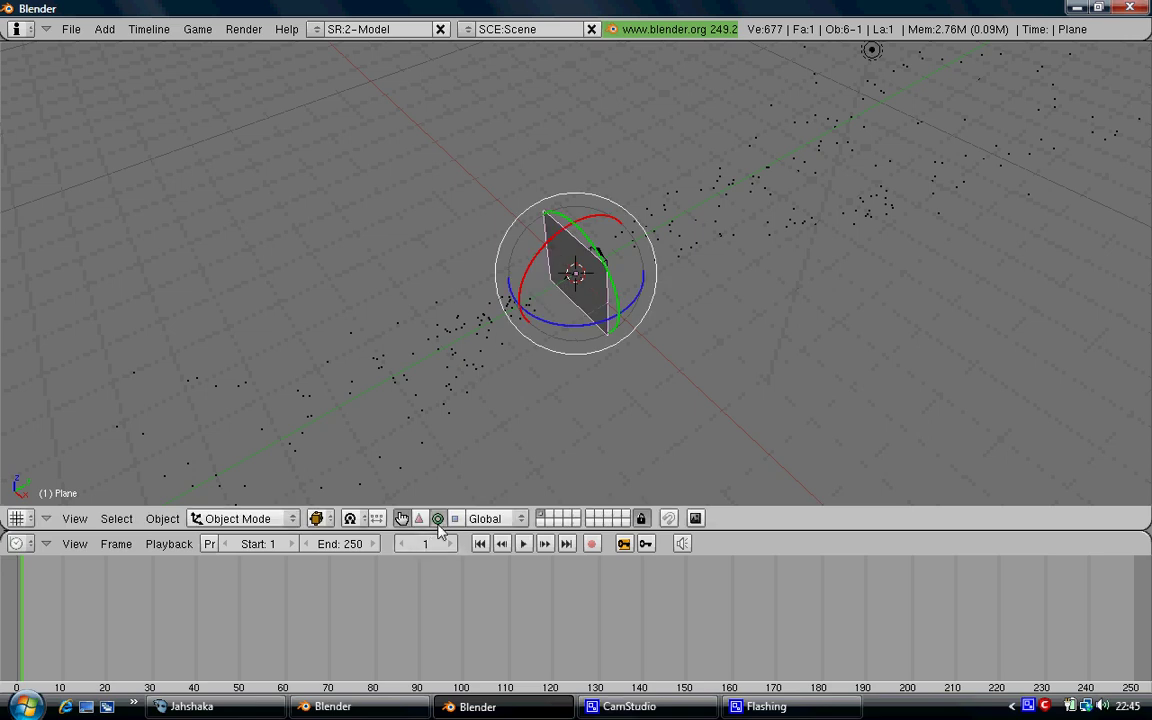
- Move the plane along Y so it sits behind the tracked points
{"action": "key", "text": "ctrl+alt+g"}
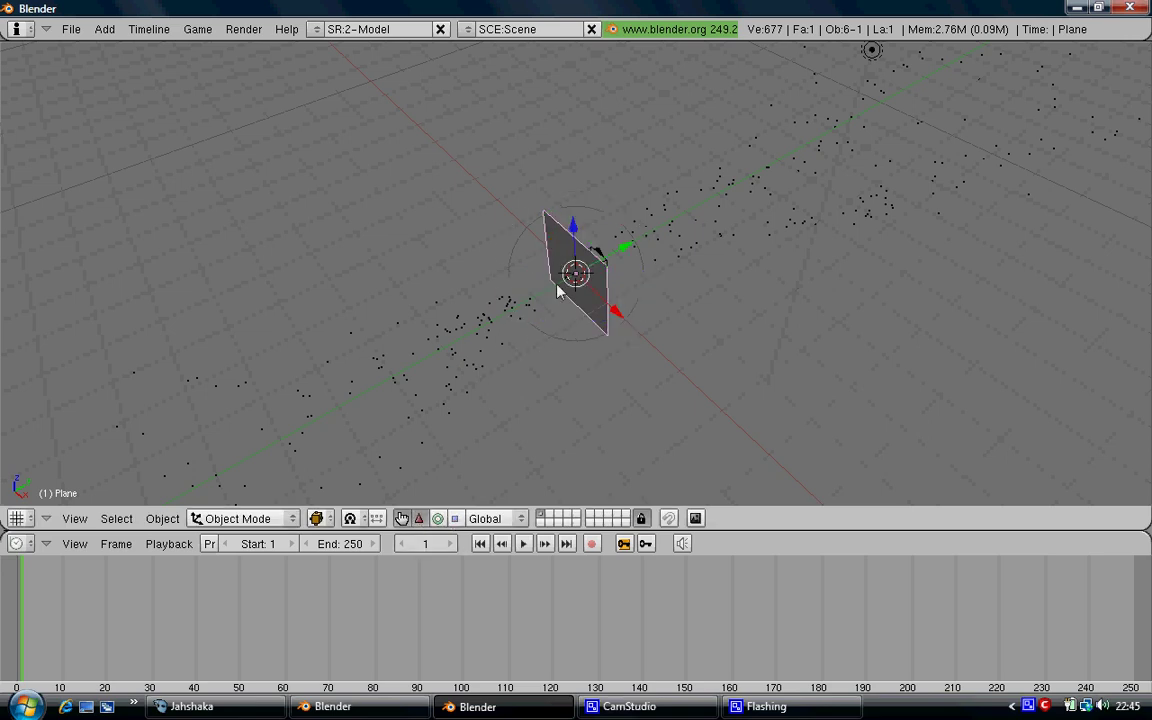
{"action": "left_click_drag", "start_coordinate": [617, 249], "coordinate": [1011, 108]}
{"action": "middle_click_drag", "start_coordinate": [980, 159], "coordinate": [941, 157]}
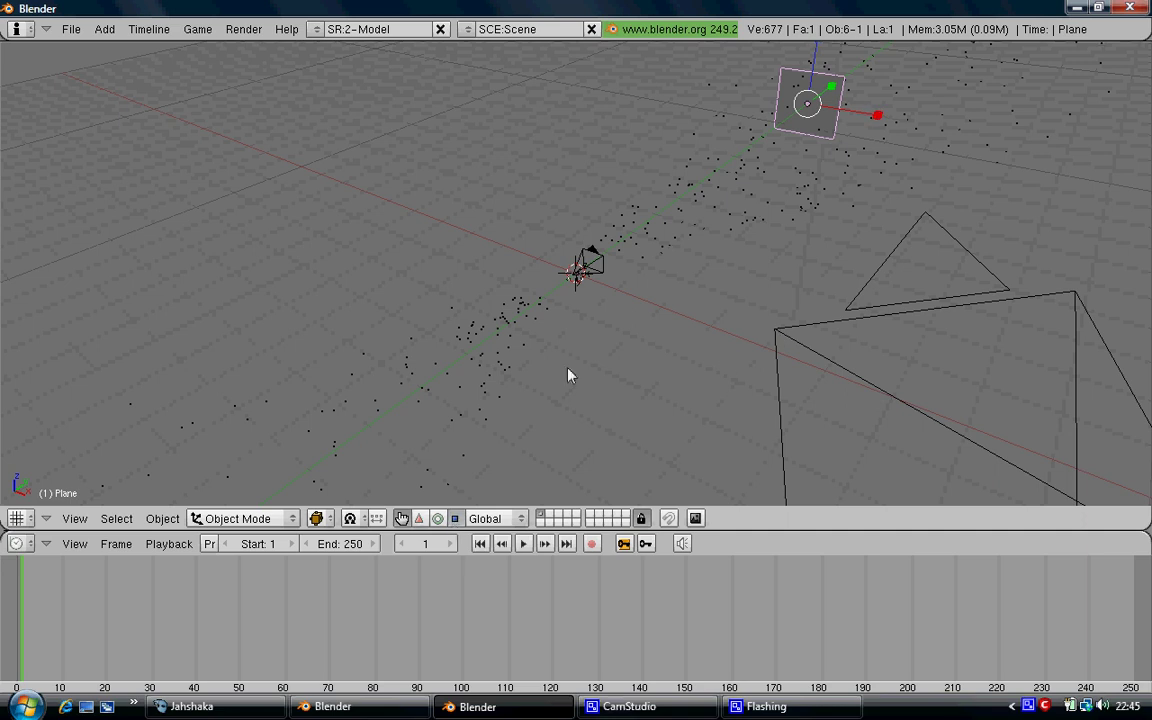
{"action": "key", "text": "g"}
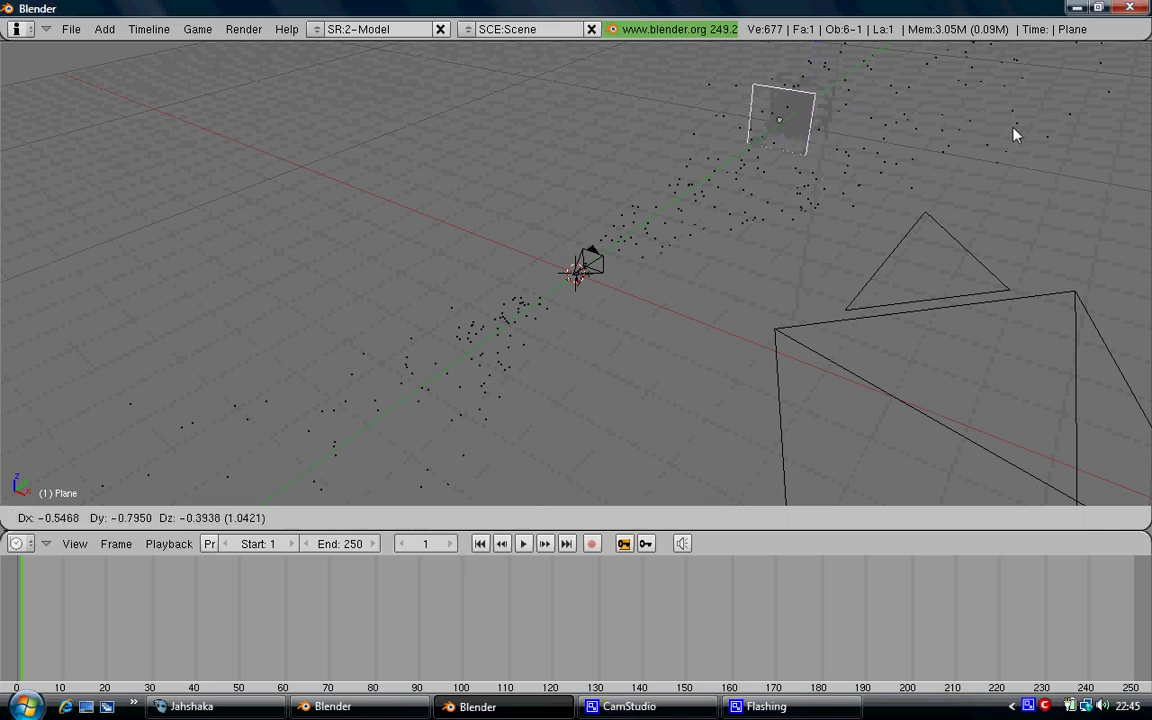
{"action": "left_click", "coordinate": [1076, 92]}
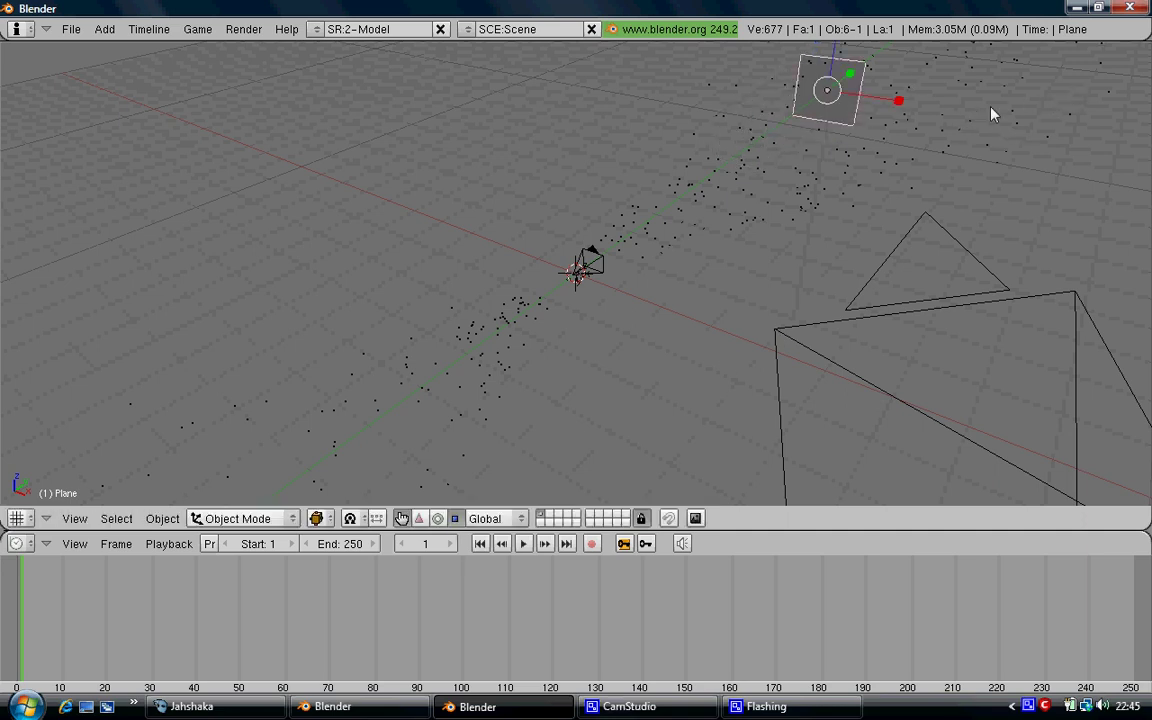
- Scale the plane wider along X and taller along Z
{"action": "key", "text": "s"}
{"action": "key", "text": "x"}
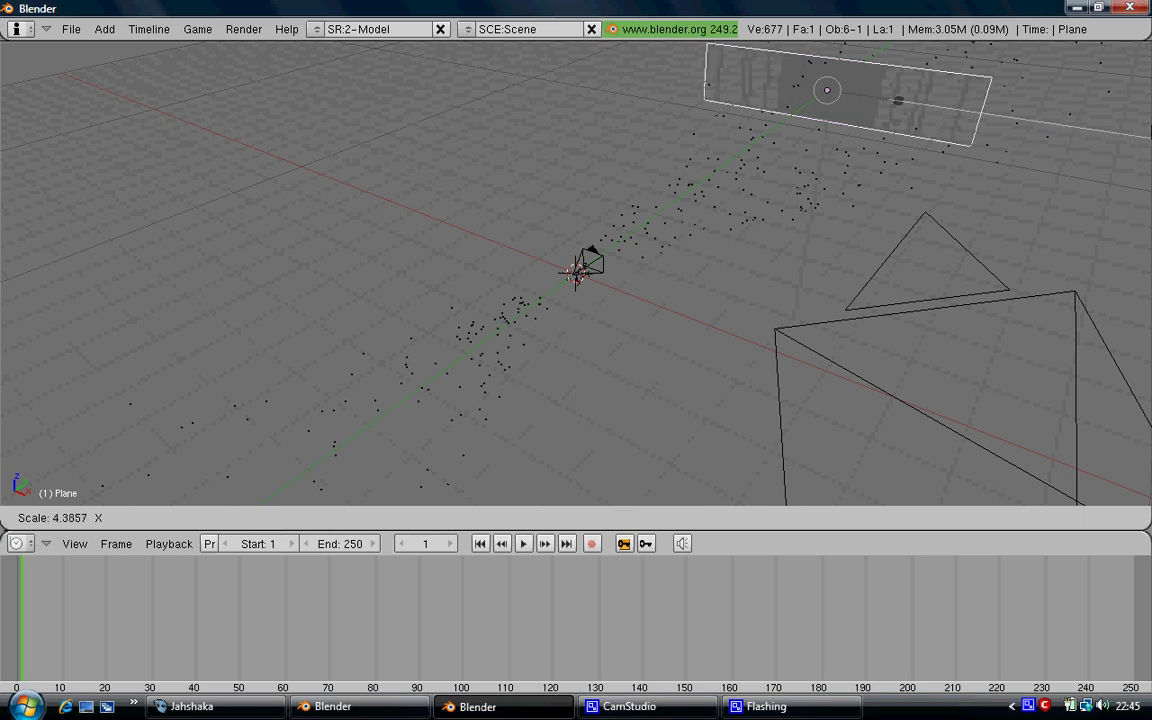
{"action": "left_click", "coordinate": [922, 77]}
{"action": "middle_click_drag", "start_coordinate": [776, 177], "coordinate": [823, 134]}
{"action": "key", "text": "s"}
{"action": "key", "text": "z"}
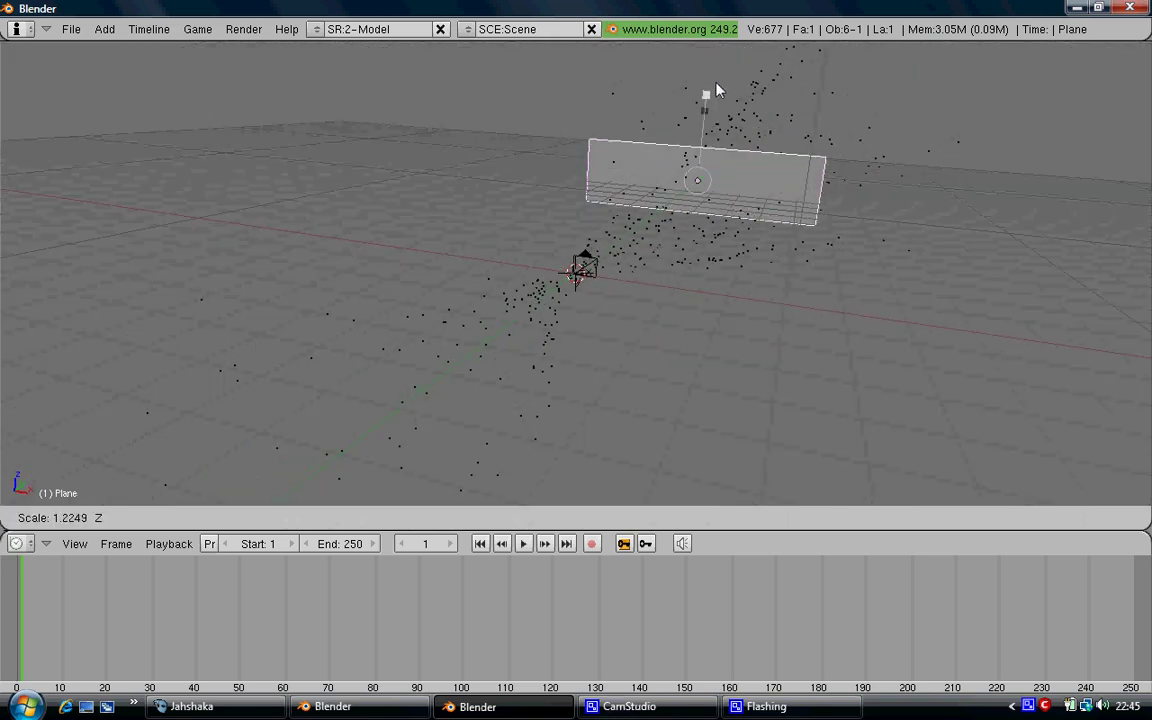
{"action": "left_click", "coordinate": [771, 43]}
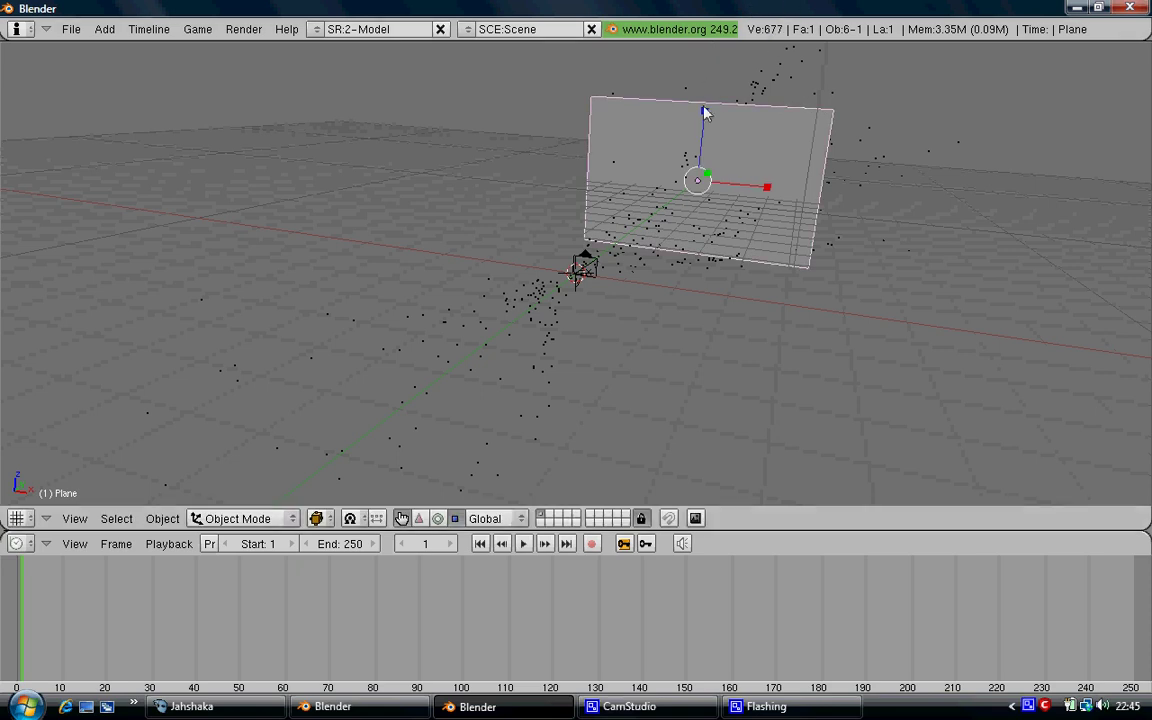
- Refine the backdrop with further Z and X scaling to its final size
{"action": "key", "text": "s"}
{"action": "key", "text": "z"}
{"action": "left_click", "coordinate": [720, 68]}
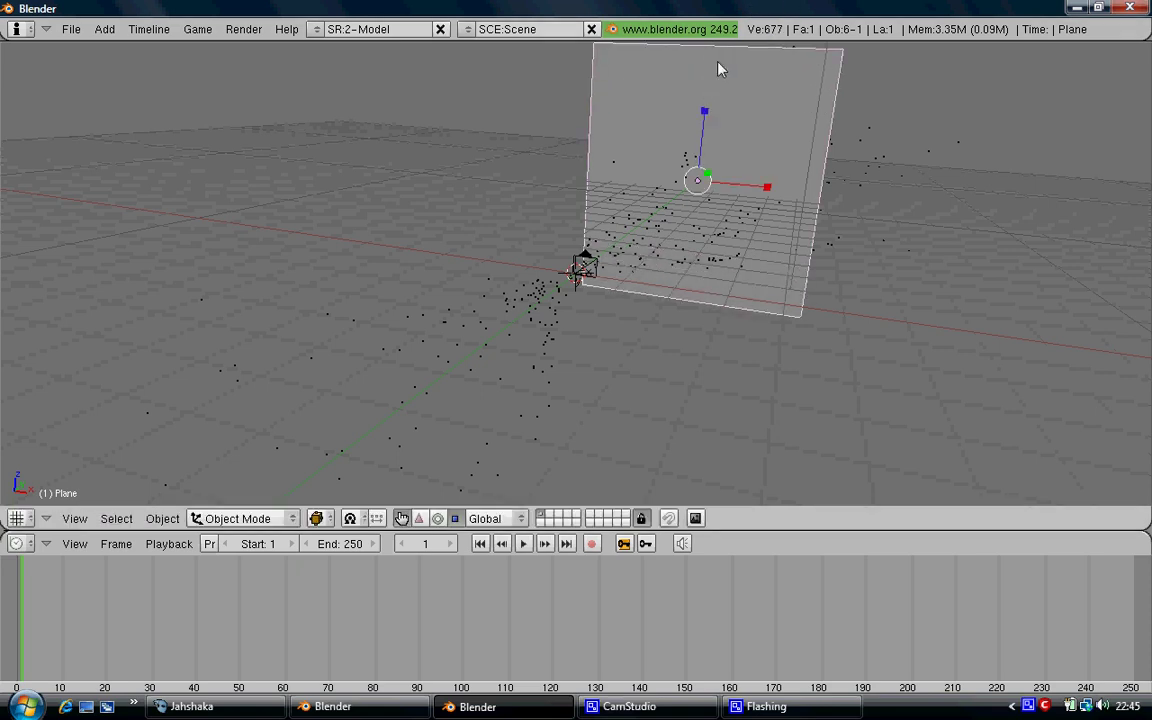
{"action": "key", "text": "s"}
{"action": "key", "text": "x"}
{"action": "left_click", "coordinate": [790, 188]}
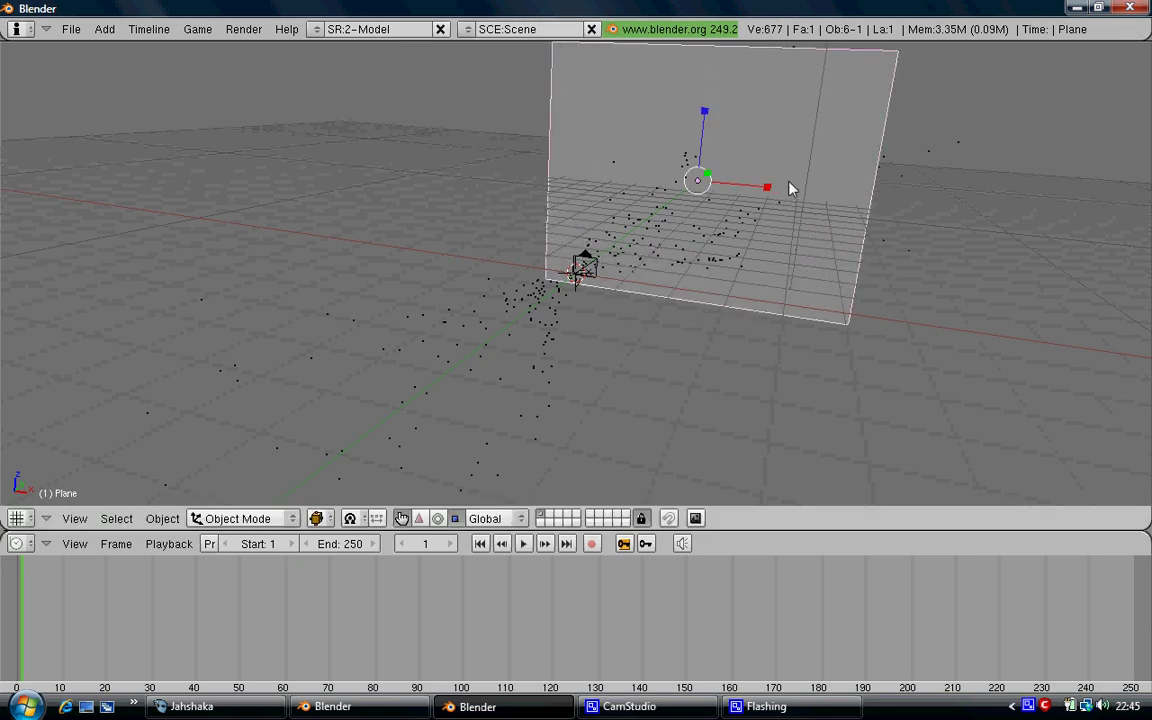
{"action": "left_click", "coordinate": [74, 518]}
- View through the tracked camera, preview the playback, then return to frame 1
{"action": "left_click", "coordinate": [101, 387]}
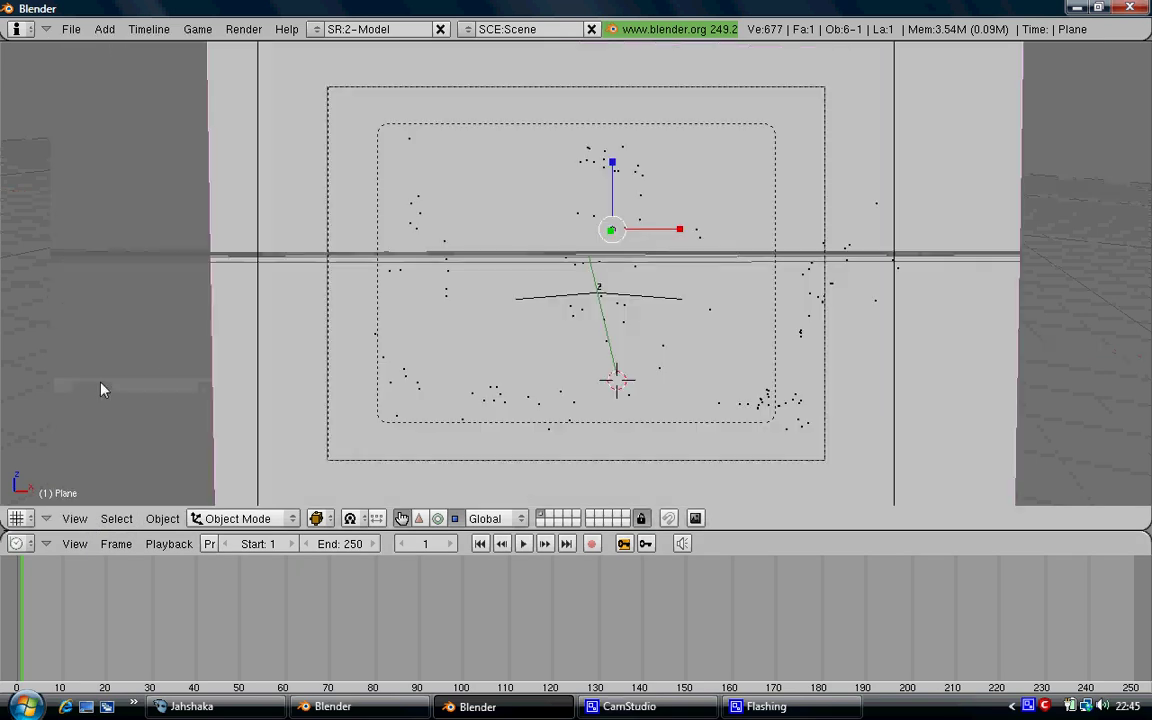
{"action": "left_click", "coordinate": [522, 545]}
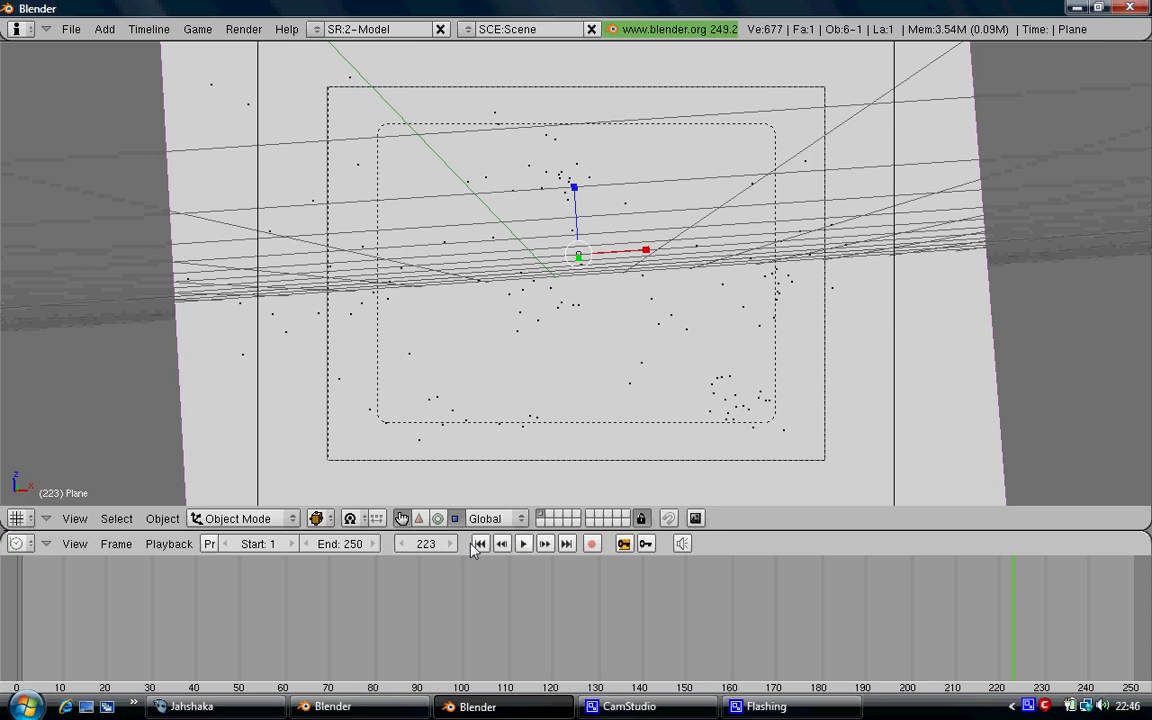
{"action": "key", "text": "shift+Left"}
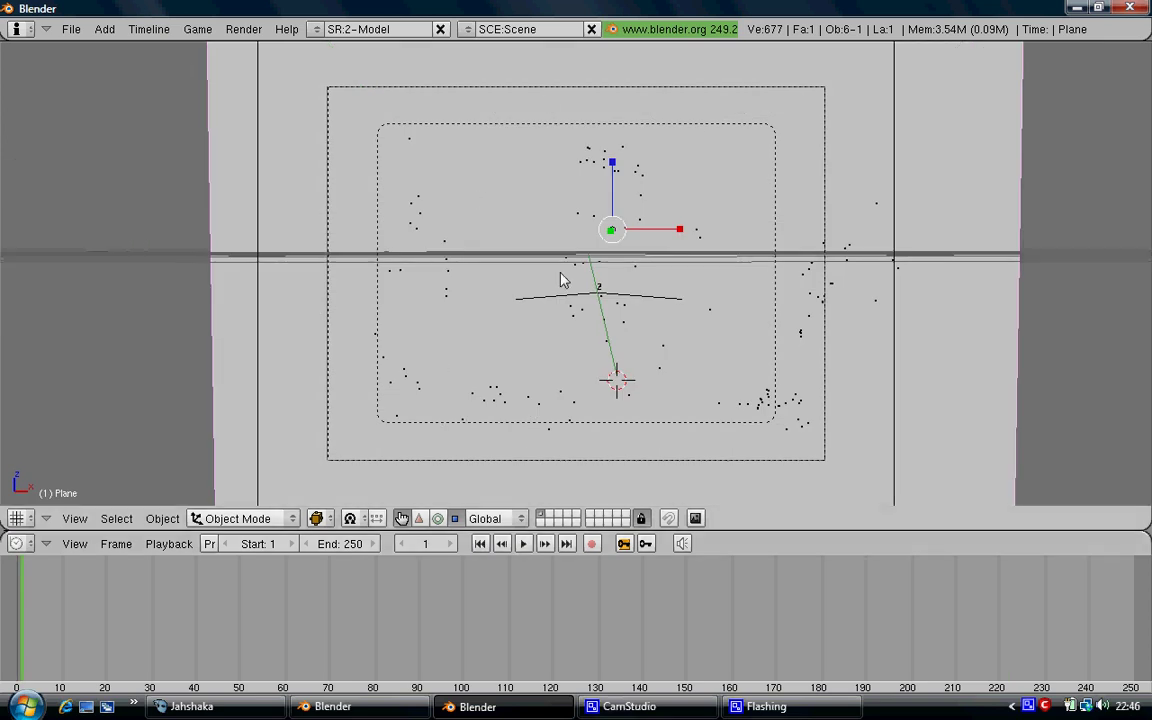
- Split the 3D view into two side-by-side areas and widen the right one
{"action": "right_click", "coordinate": [974, 537]}
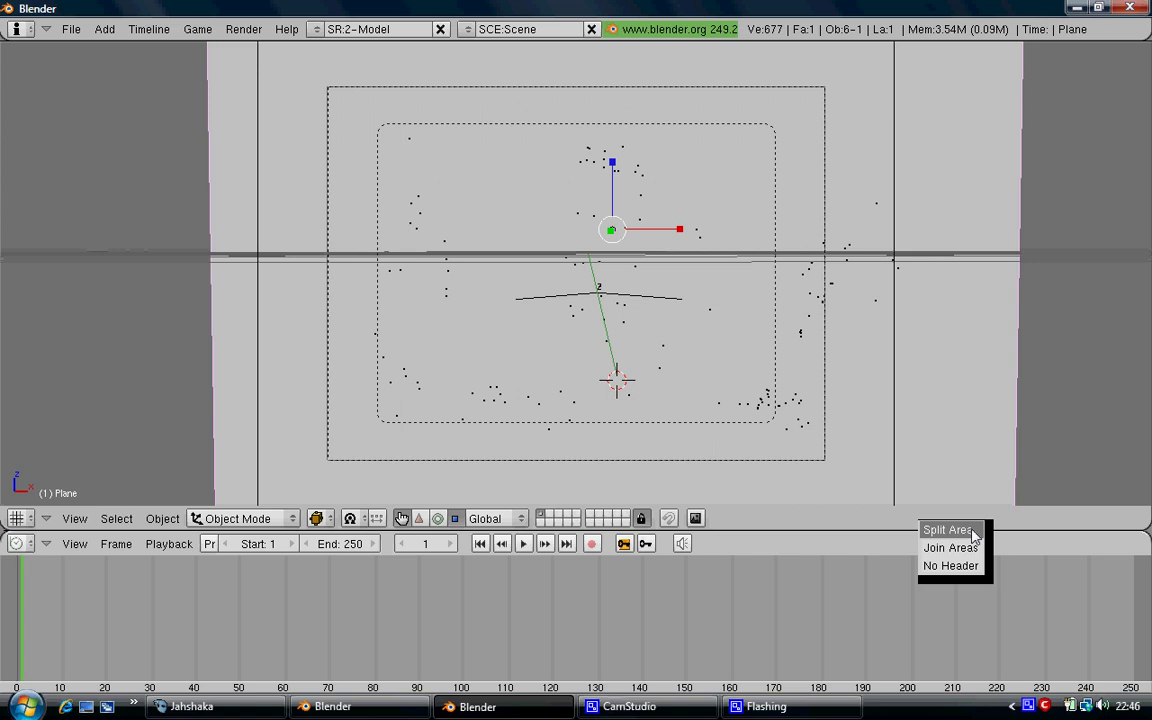
{"action": "left_click", "coordinate": [946, 530]}
{"action": "left_click", "coordinate": [966, 400]}
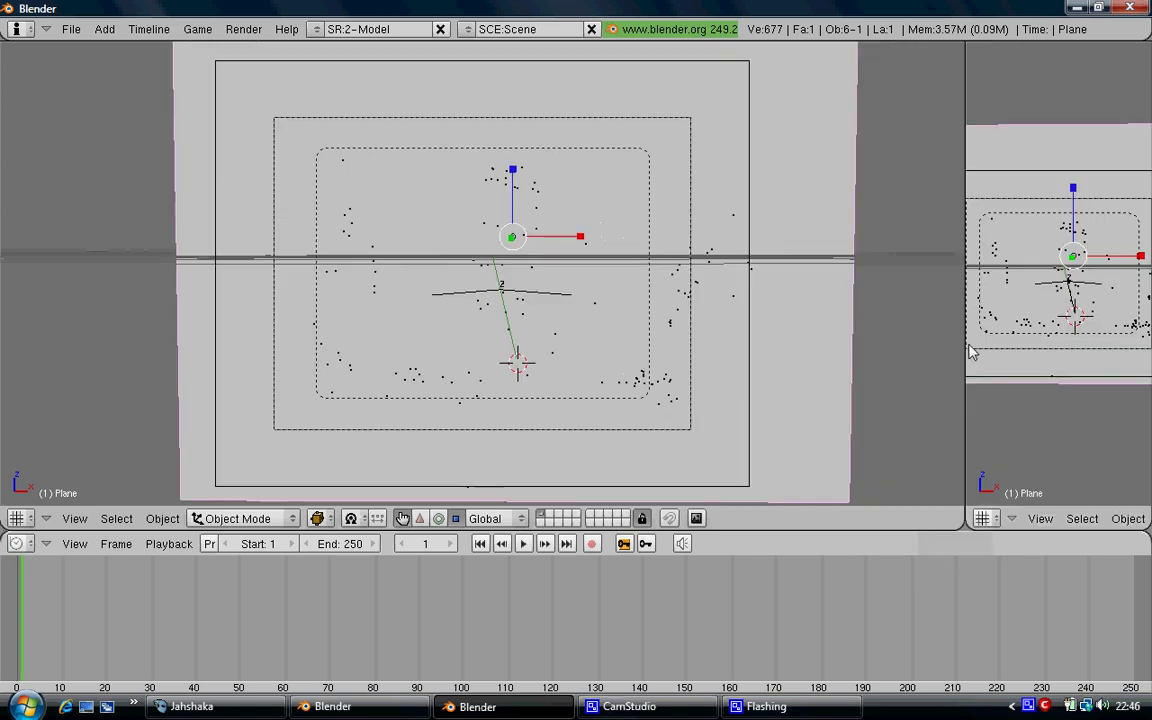
{"action": "left_click", "coordinate": [827, 352]}
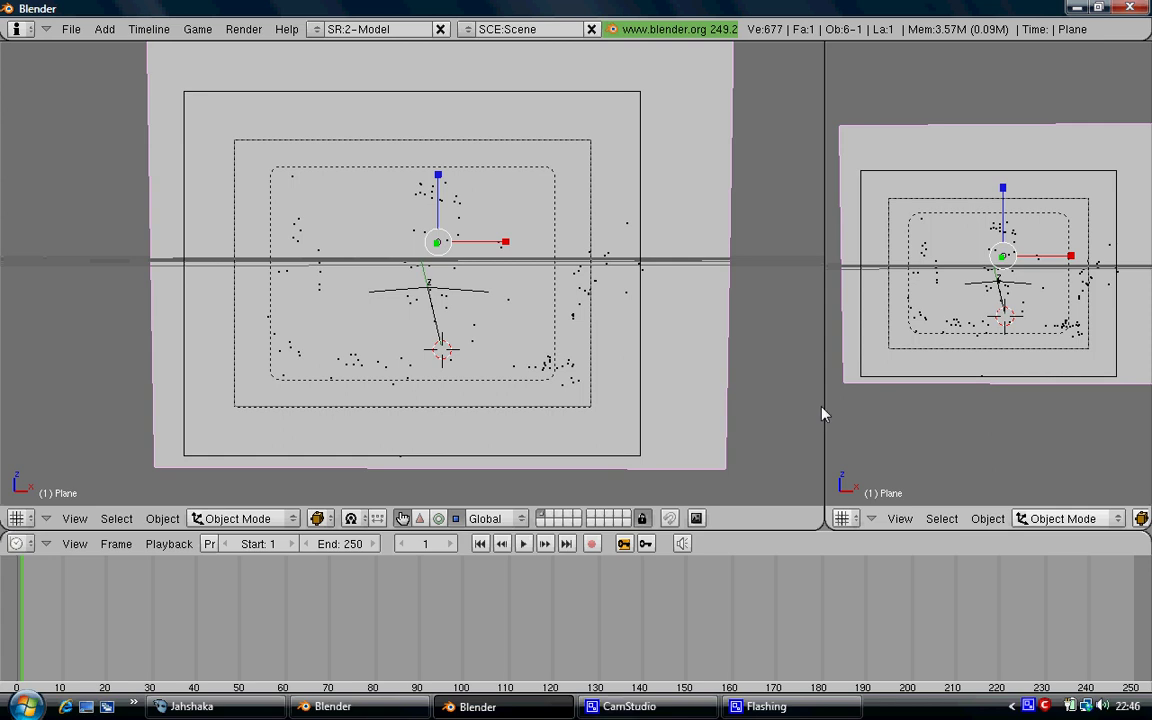
{"action": "left_click", "coordinate": [843, 518]}
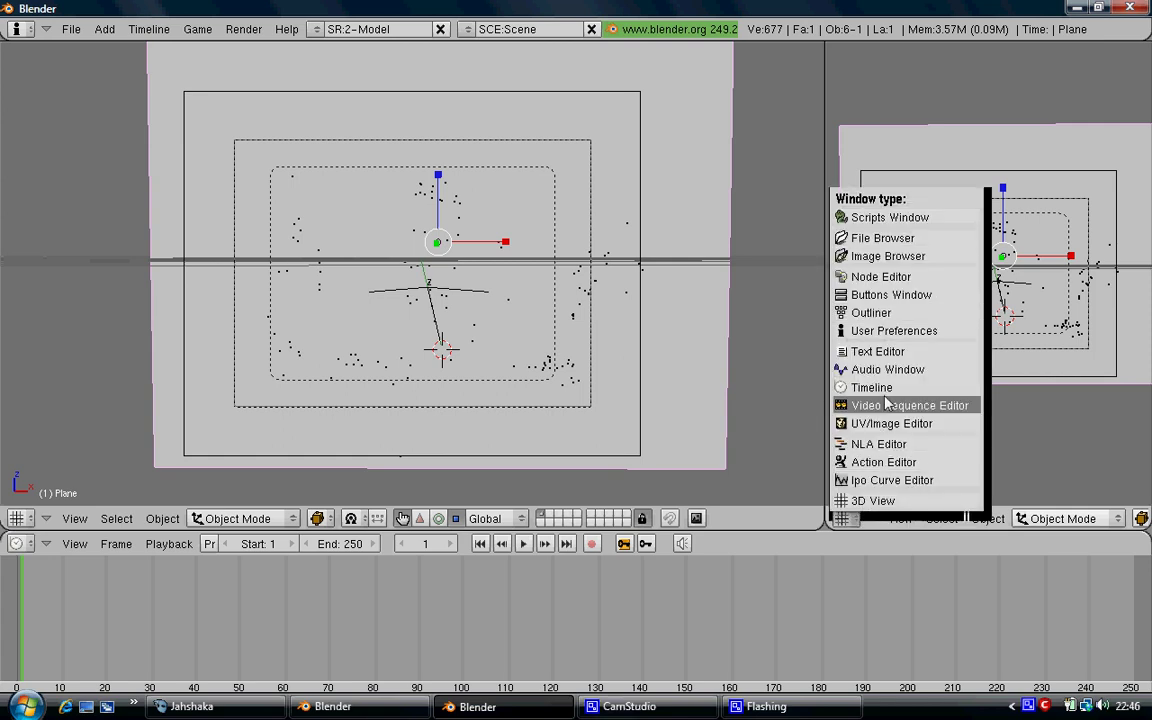
- Make the right area an Outliner; hide voodoo_FP3D_cloud from viewport and rendering
{"action": "left_click", "coordinate": [892, 313]}
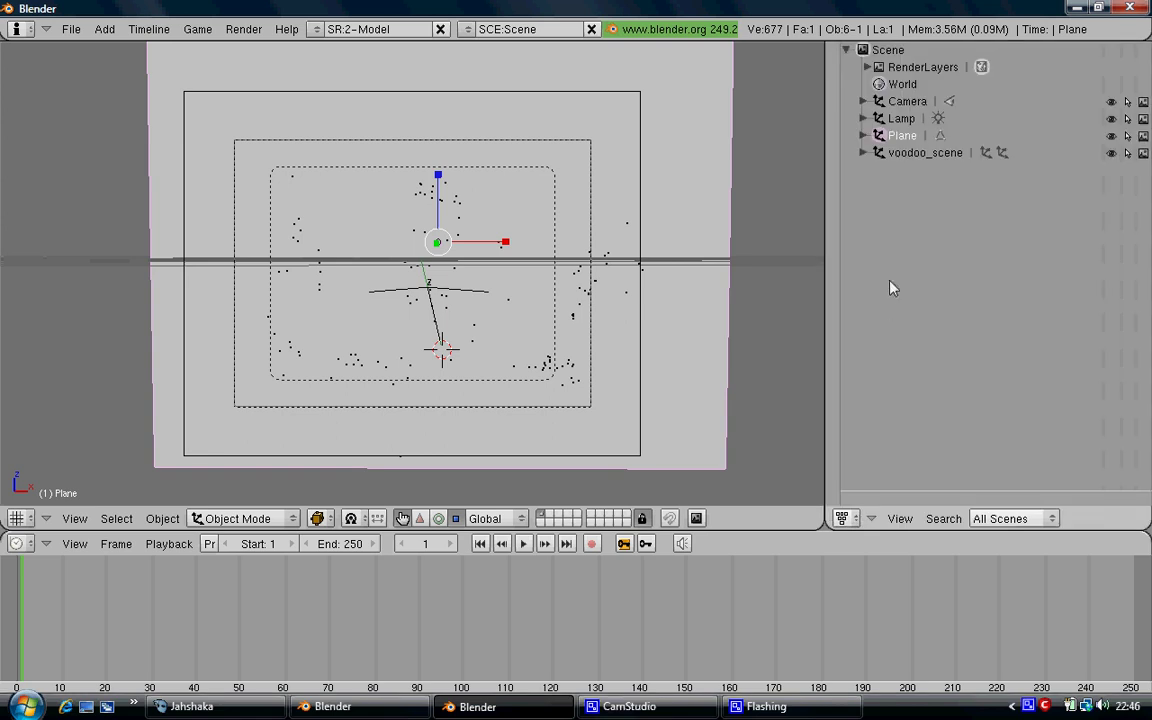
{"action": "left_click", "coordinate": [905, 155]}
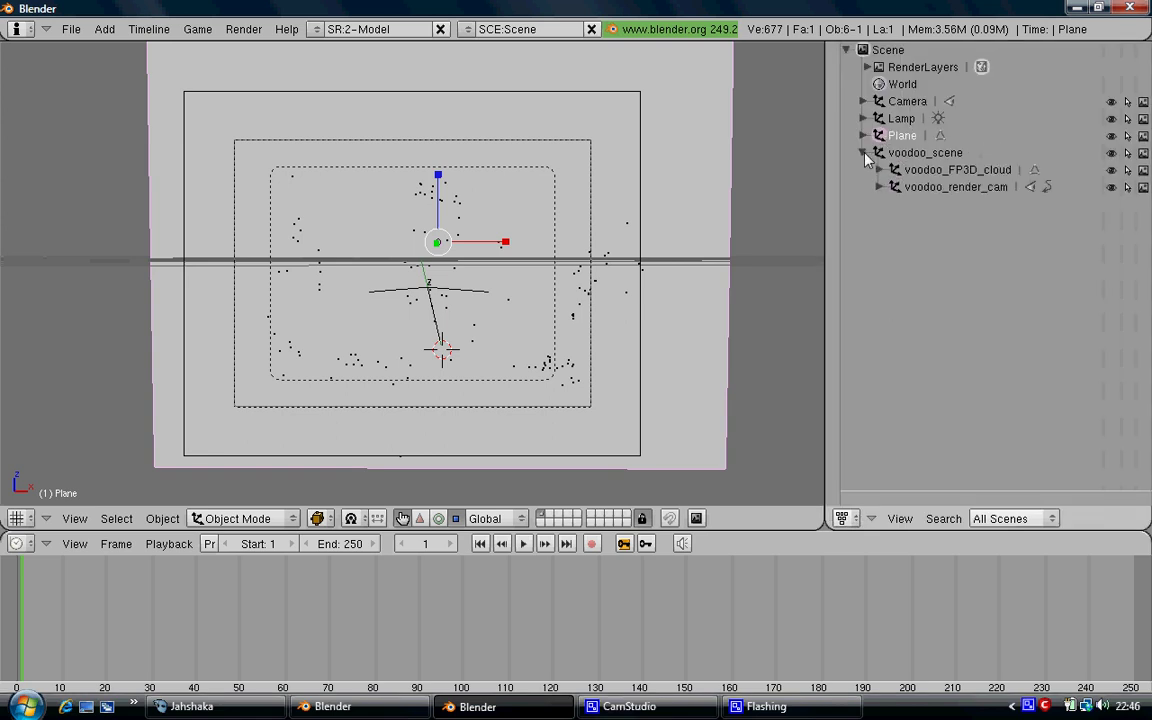
{"action": "left_click", "coordinate": [921, 190]}
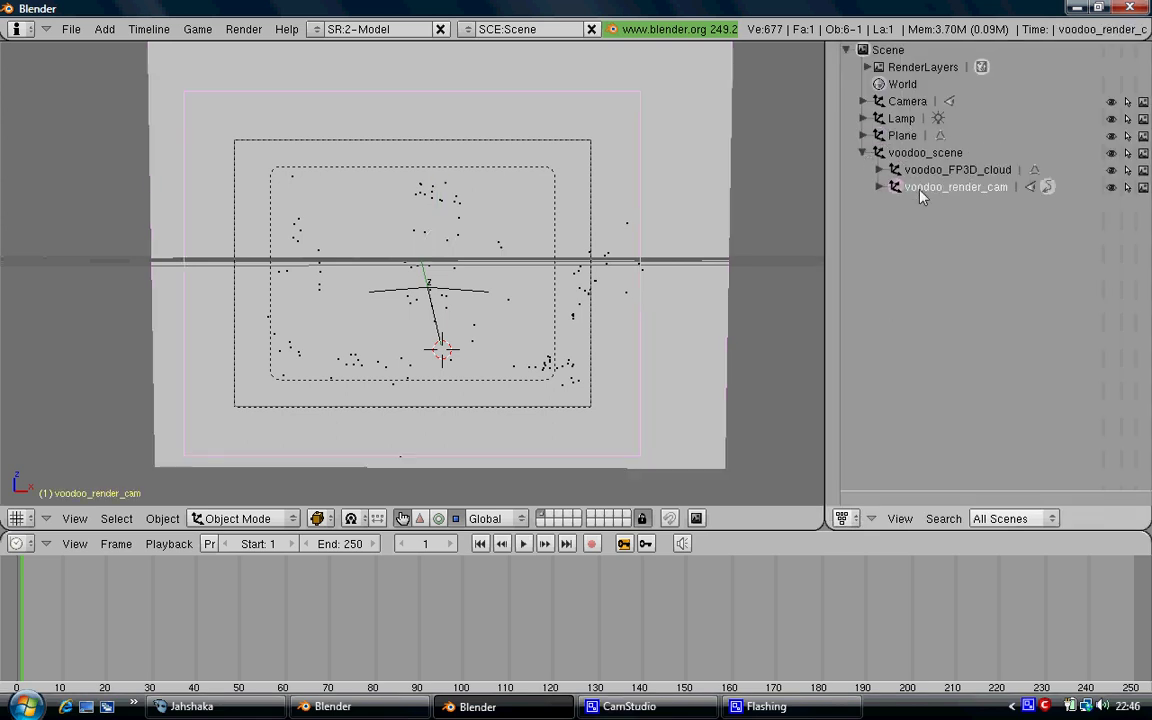
{"action": "left_click", "coordinate": [922, 170]}
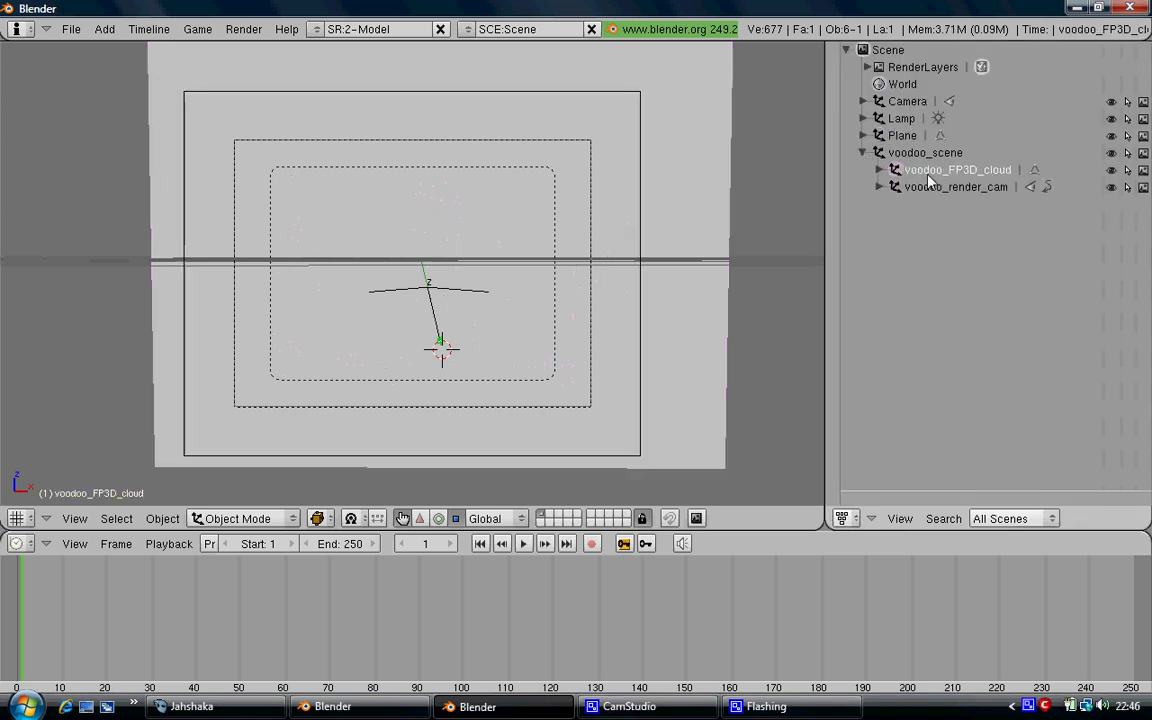
{"action": "left_click", "coordinate": [1112, 171]}
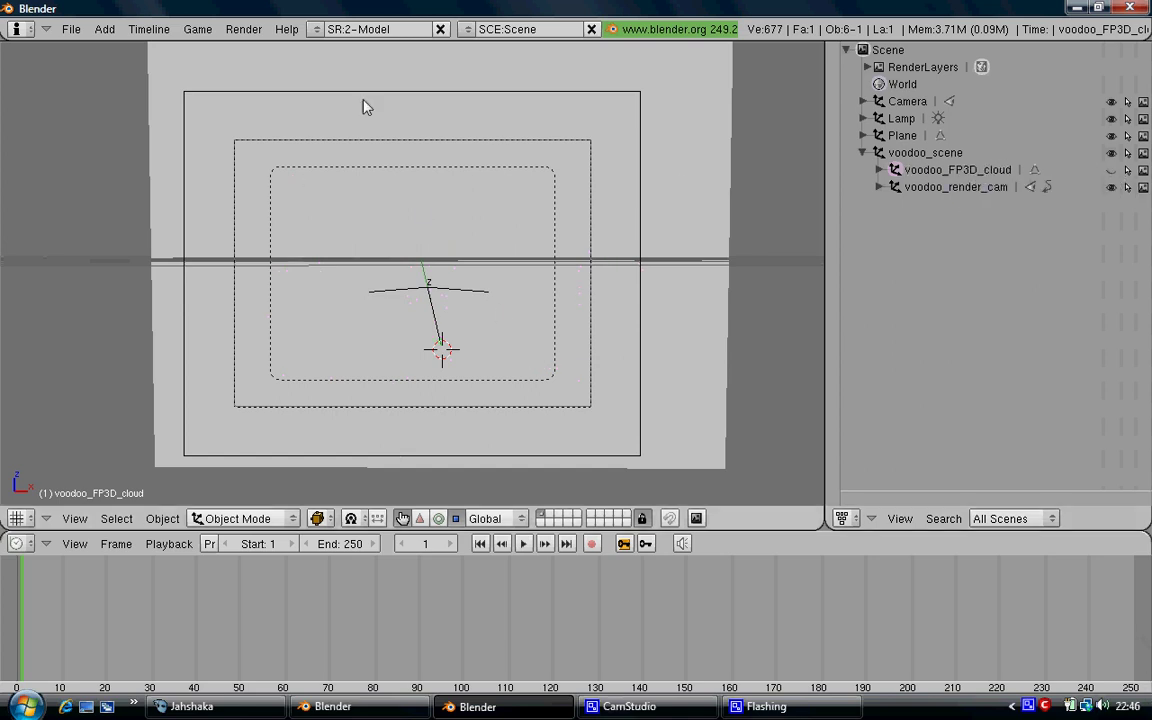
{"action": "left_click", "coordinate": [1144, 171]}
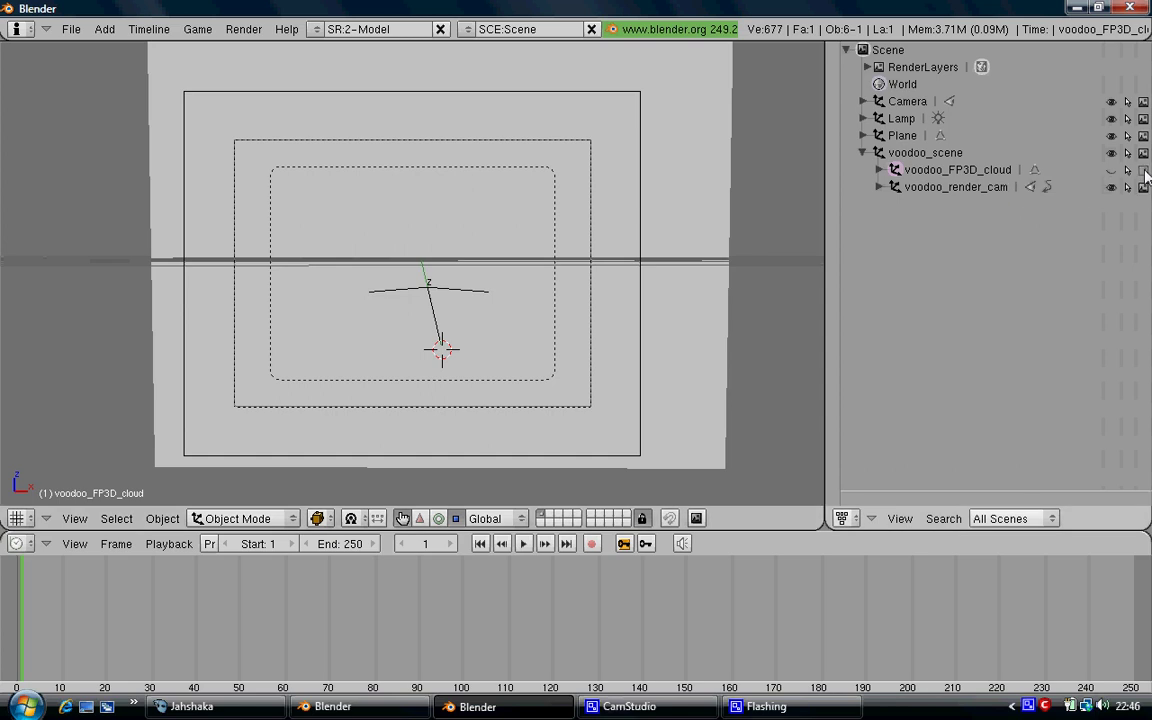
{"action": "left_click", "coordinate": [862, 154]}
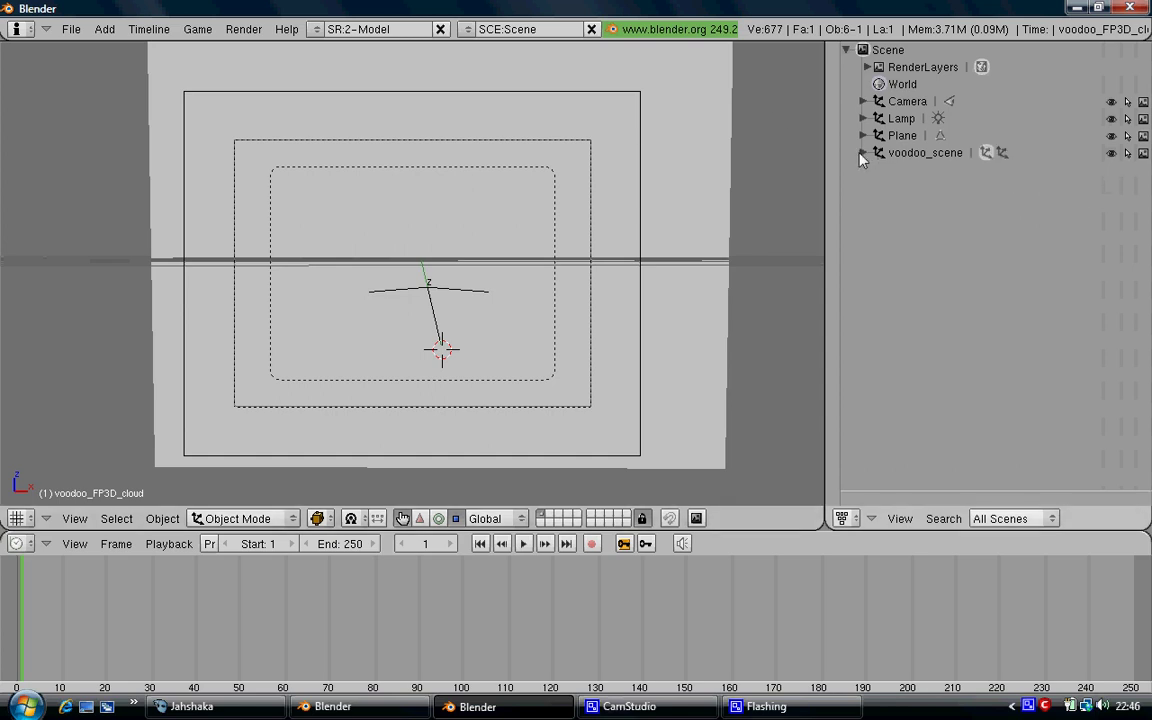
- Turn the Outliner into a UV/Image Editor, select the Plane and enter Edit Mode
{"action": "left_click", "coordinate": [842, 518]}
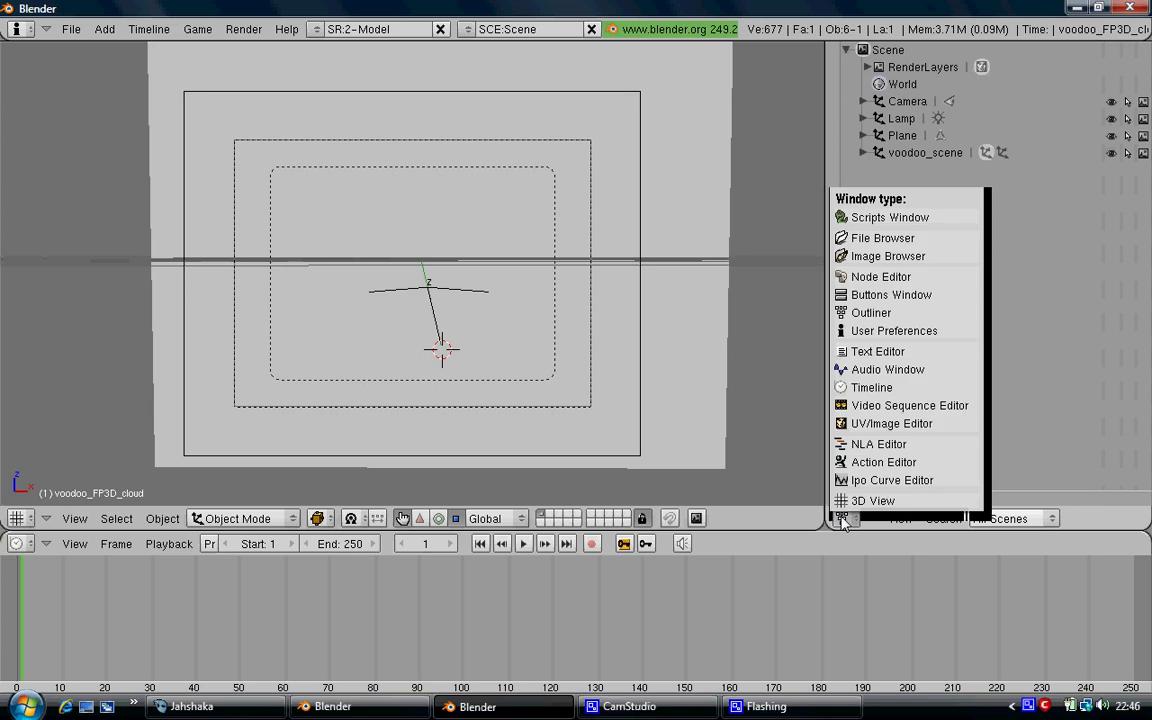
{"action": "left_click", "coordinate": [893, 424]}
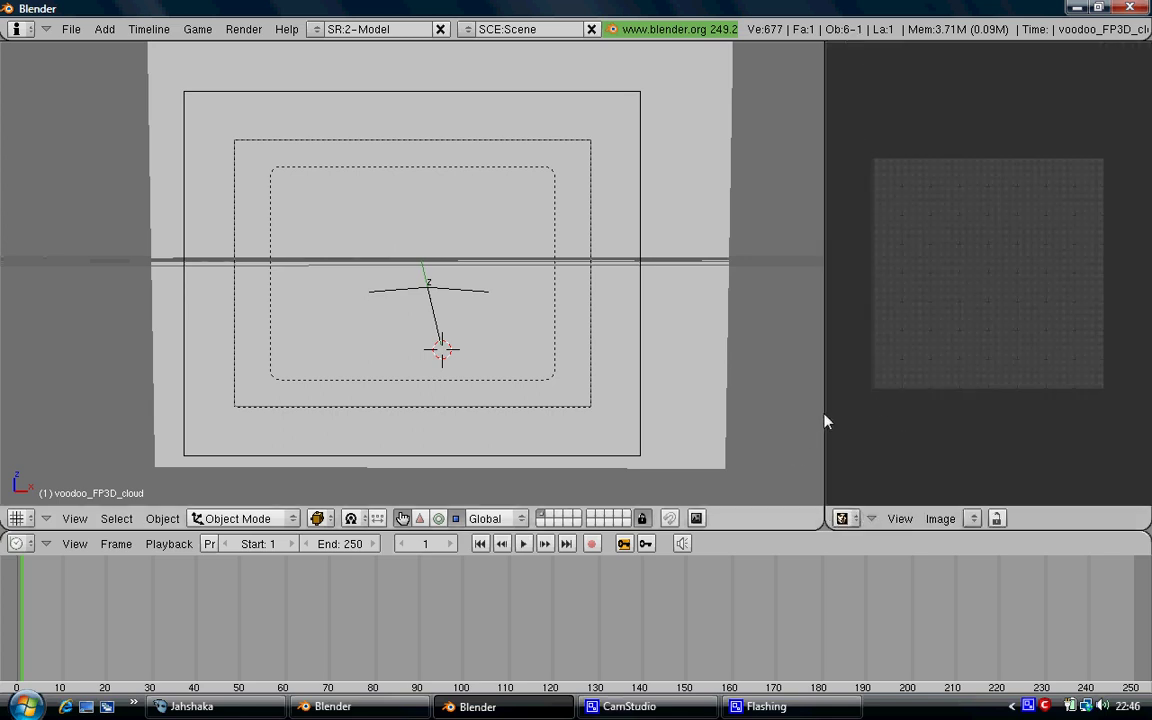
{"action": "left_click_drag", "start_coordinate": [825, 417], "coordinate": [748, 413]}
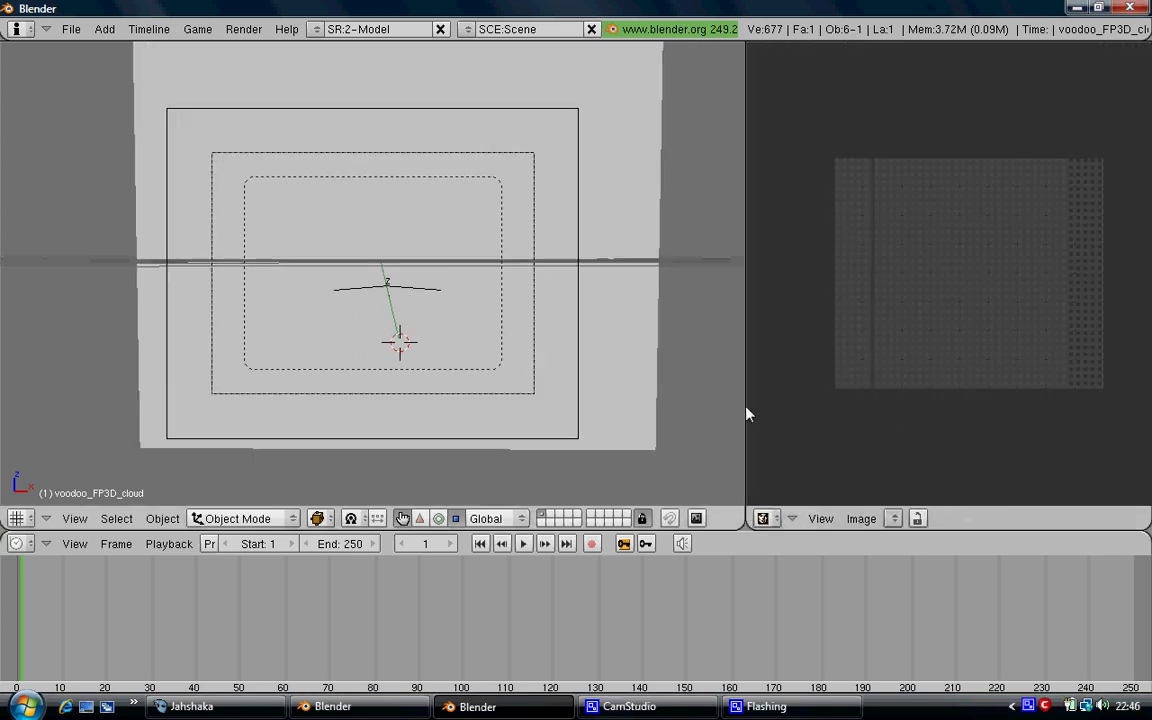
{"action": "right_click", "coordinate": [626, 374]}
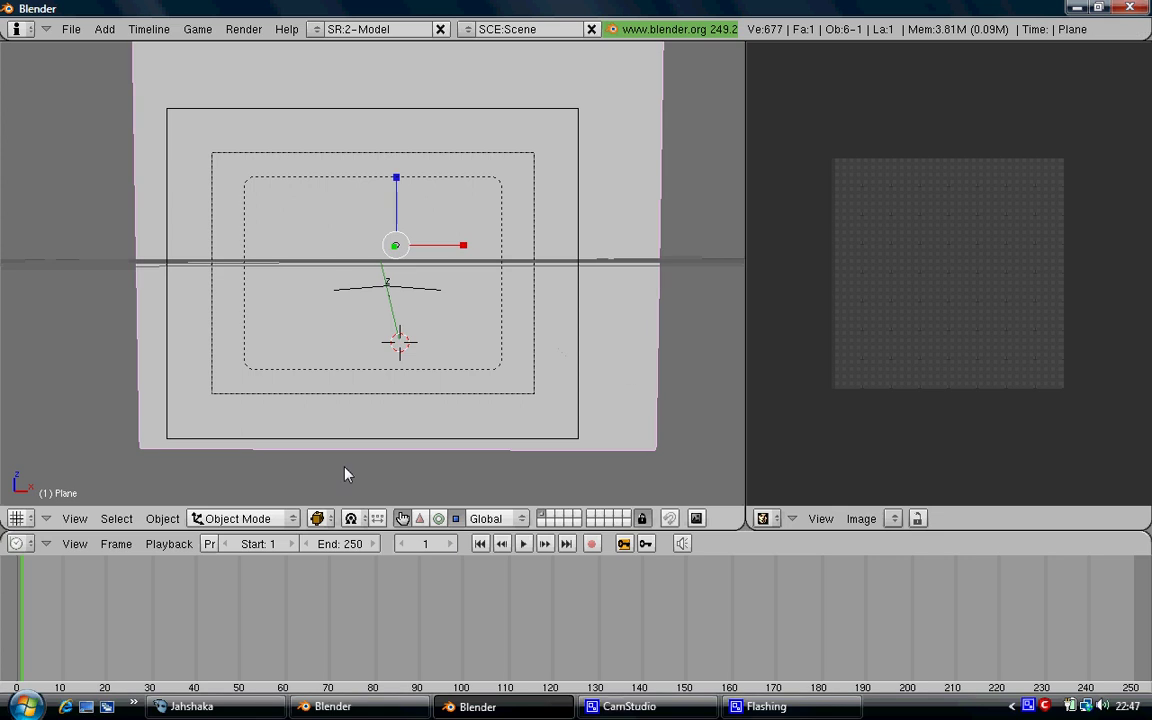
{"action": "left_click", "coordinate": [240, 518]}
{"action": "left_click", "coordinate": [275, 425]}
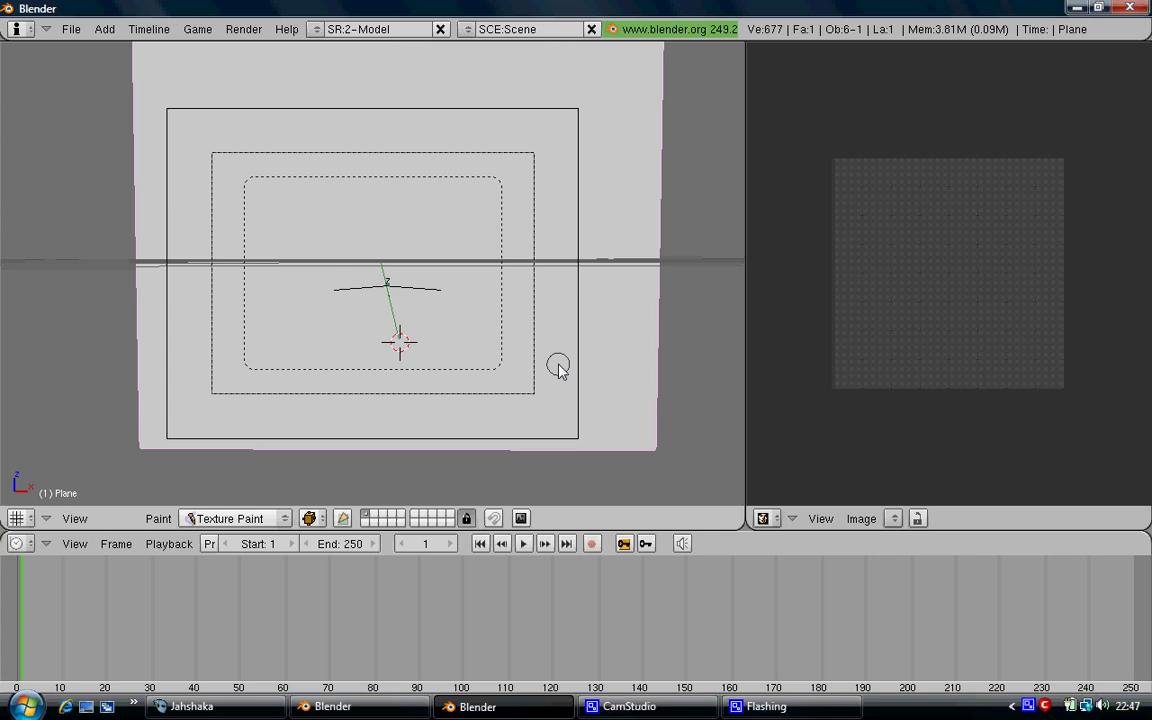
{"action": "key", "text": "Tab"}
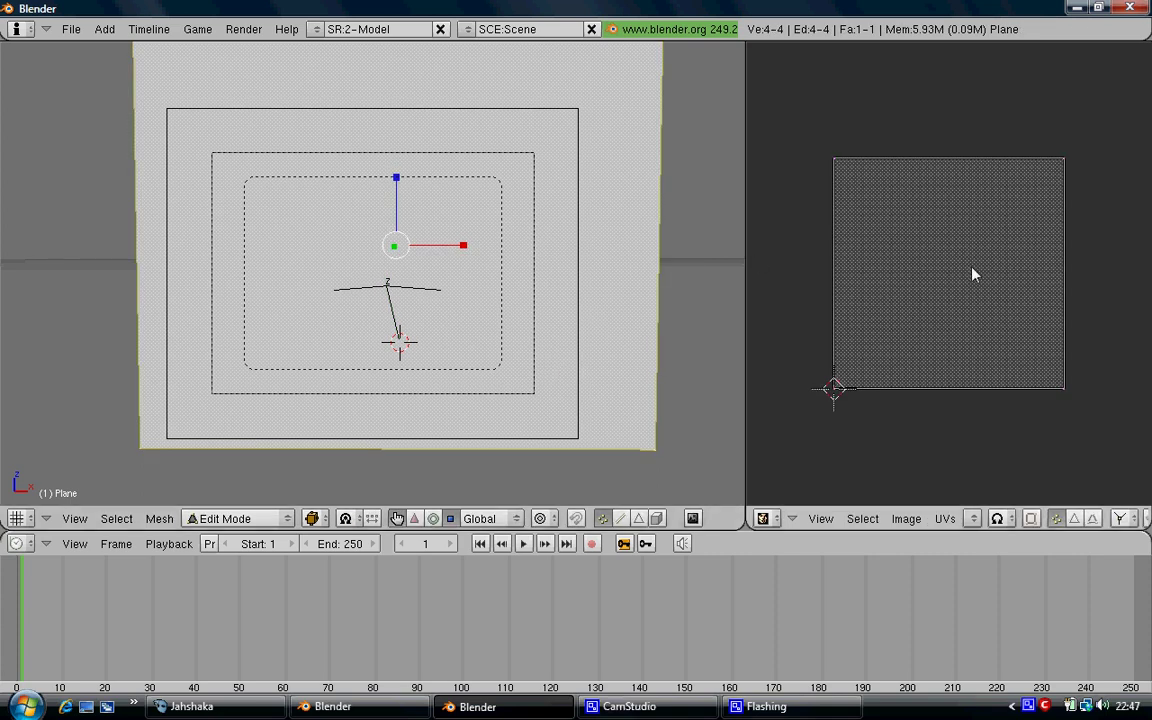
- Load sky1.jpg into the image editor
{"action": "left_click", "coordinate": [921, 532]}
{"action": "left_click", "coordinate": [931, 480]}
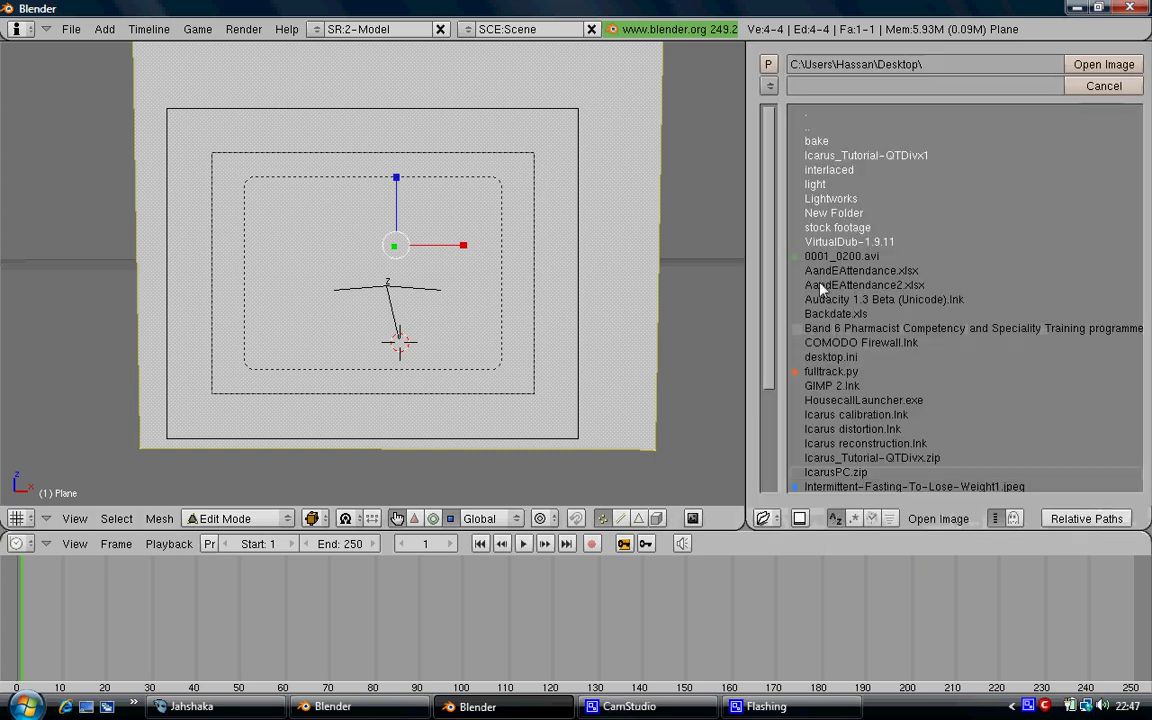
{"action": "left_click_drag", "start_coordinate": [763, 356], "coordinate": [763, 466]}
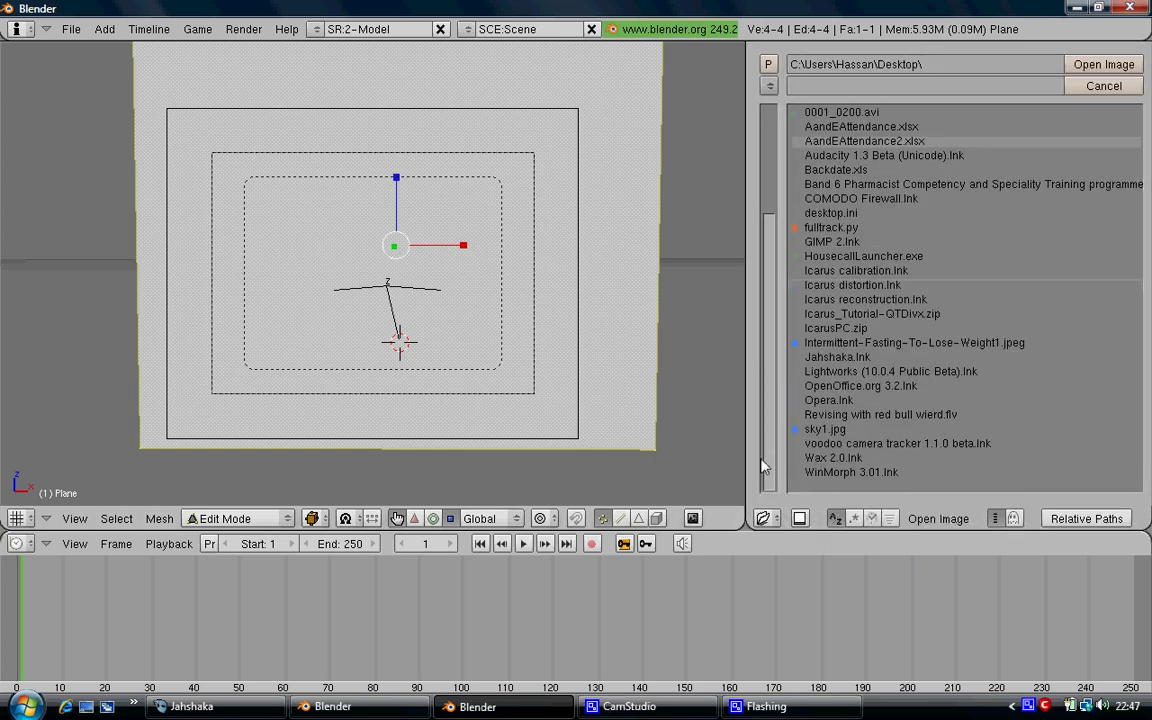
{"action": "left_click", "coordinate": [825, 429]}
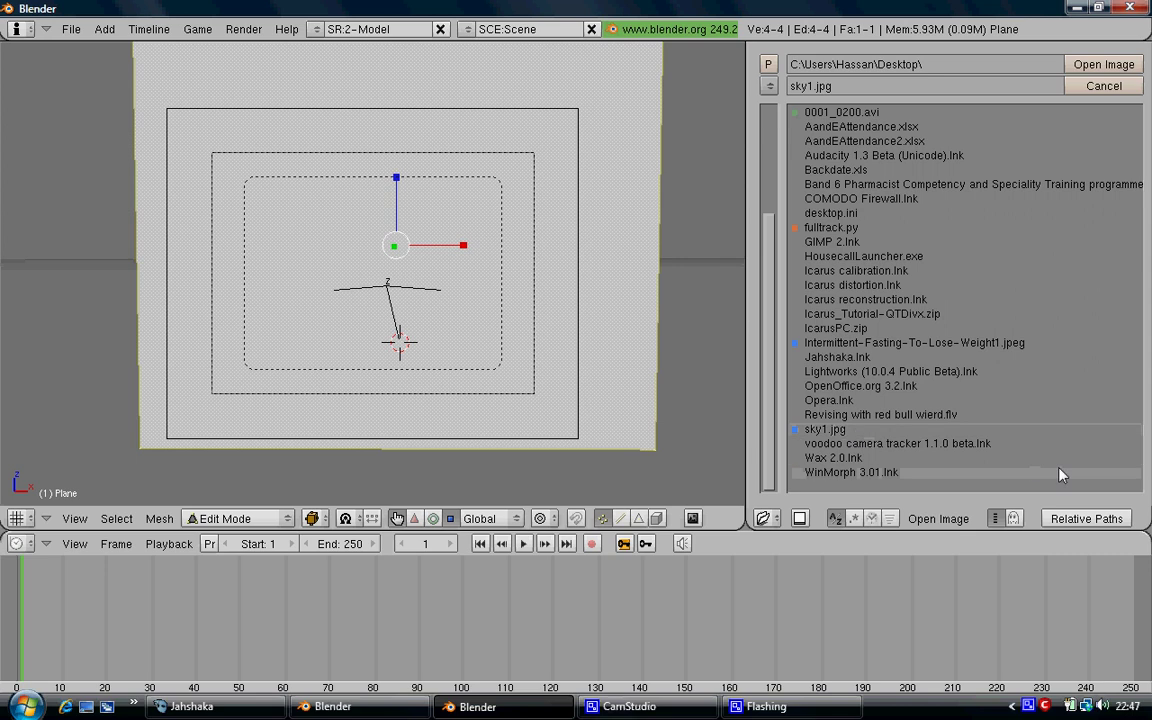
{"action": "left_click", "coordinate": [1093, 66]}
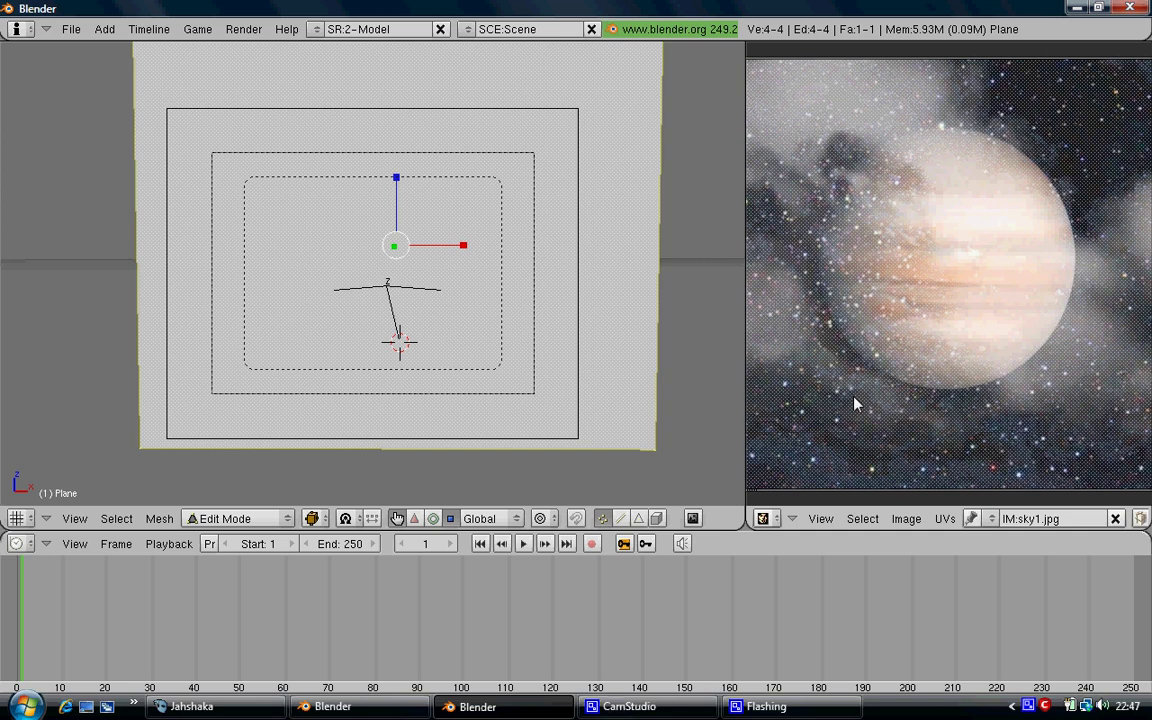
- Set the viewport draw type to Textured while staying in Edit Mode
{"action": "left_click", "coordinate": [230, 518]}
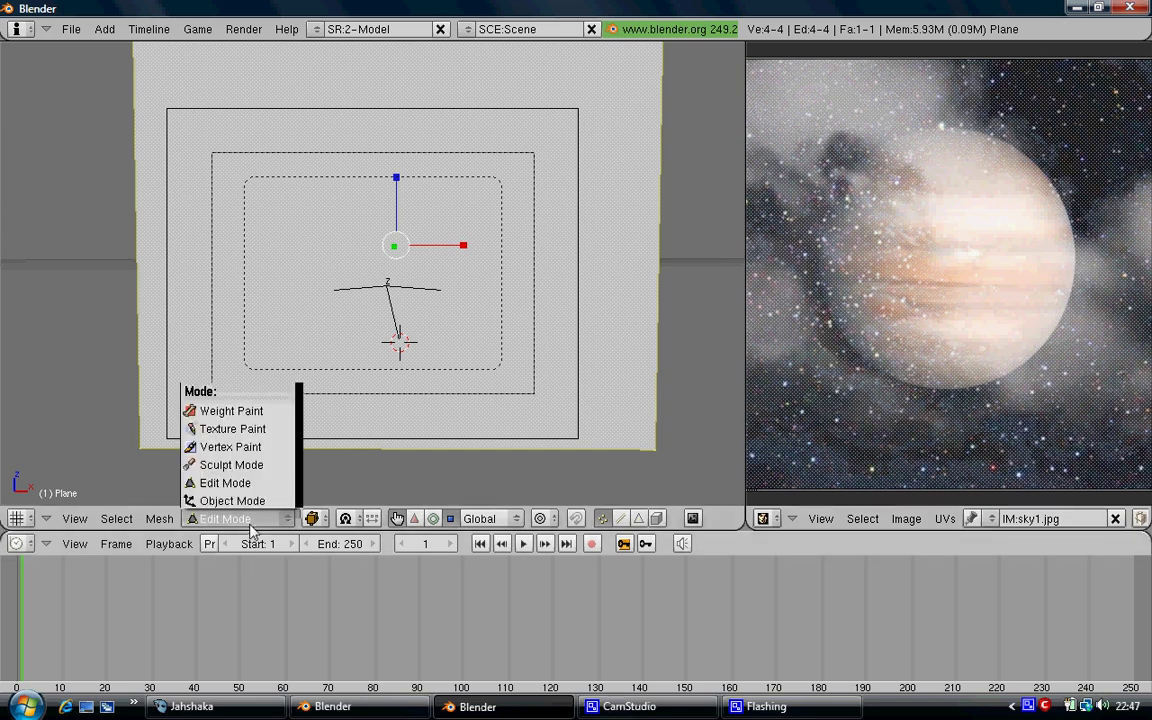
{"action": "left_click", "coordinate": [240, 483]}
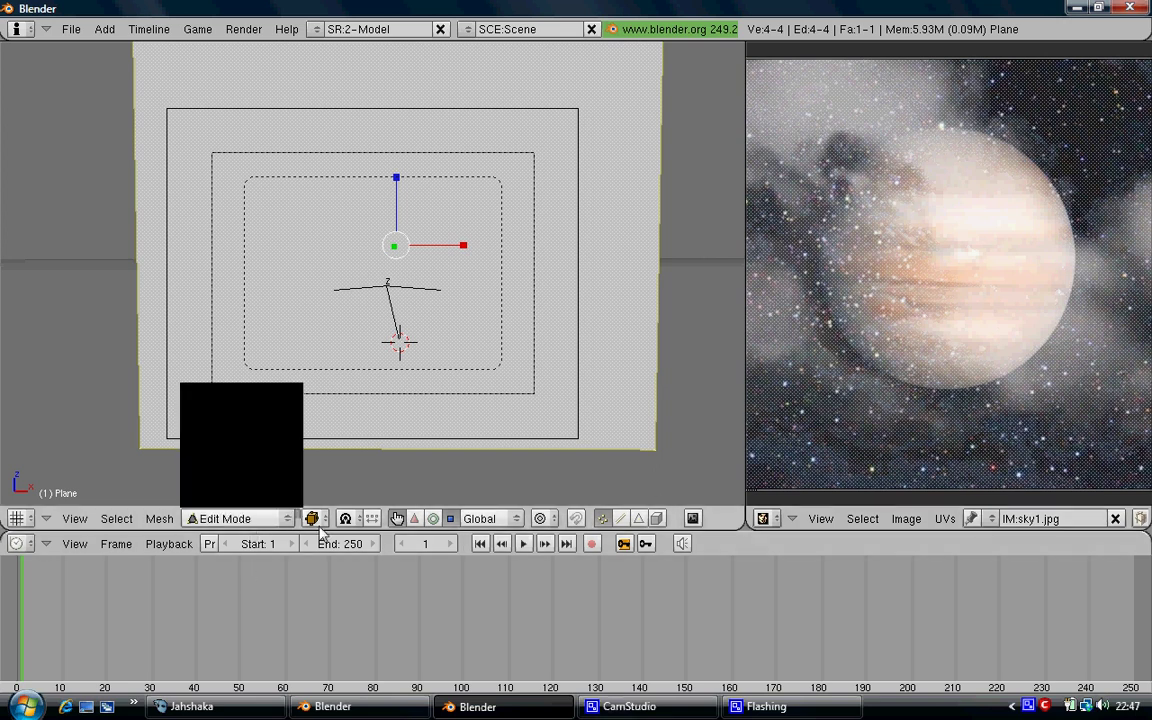
{"action": "left_click", "coordinate": [316, 520]}
{"action": "left_click", "coordinate": [325, 429]}
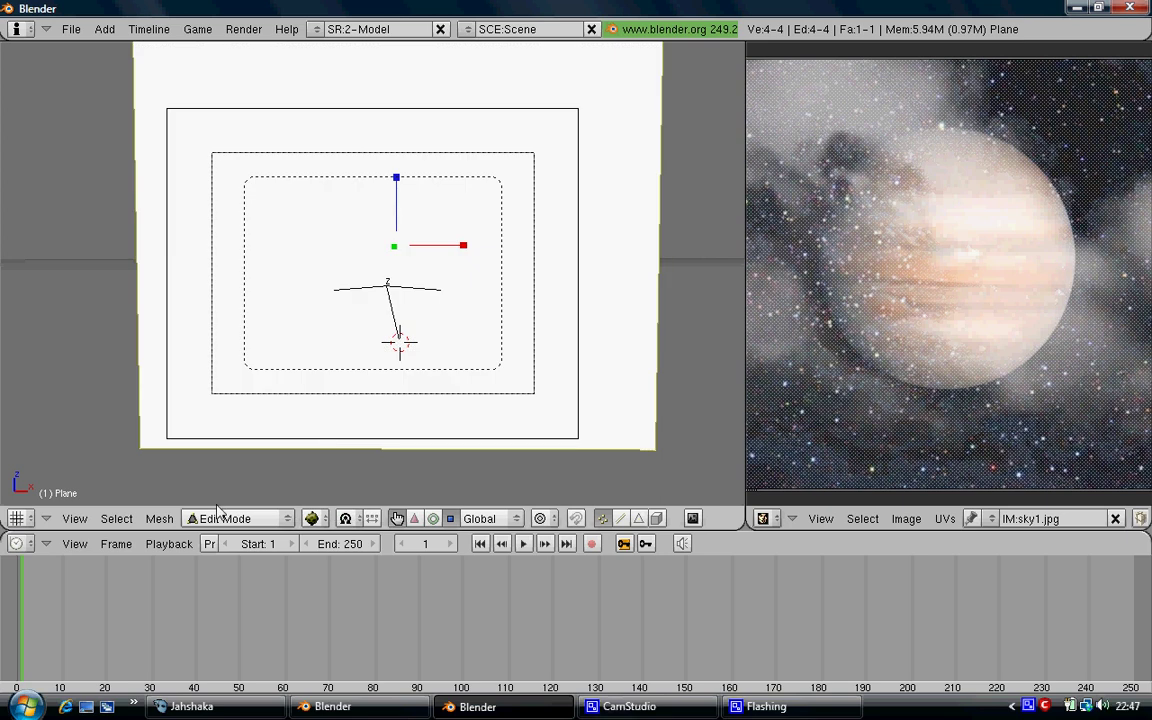
- Turn the timeline into a Buttons Window and add Material.001 with TexFace enabled
{"action": "left_click", "coordinate": [20, 545]}
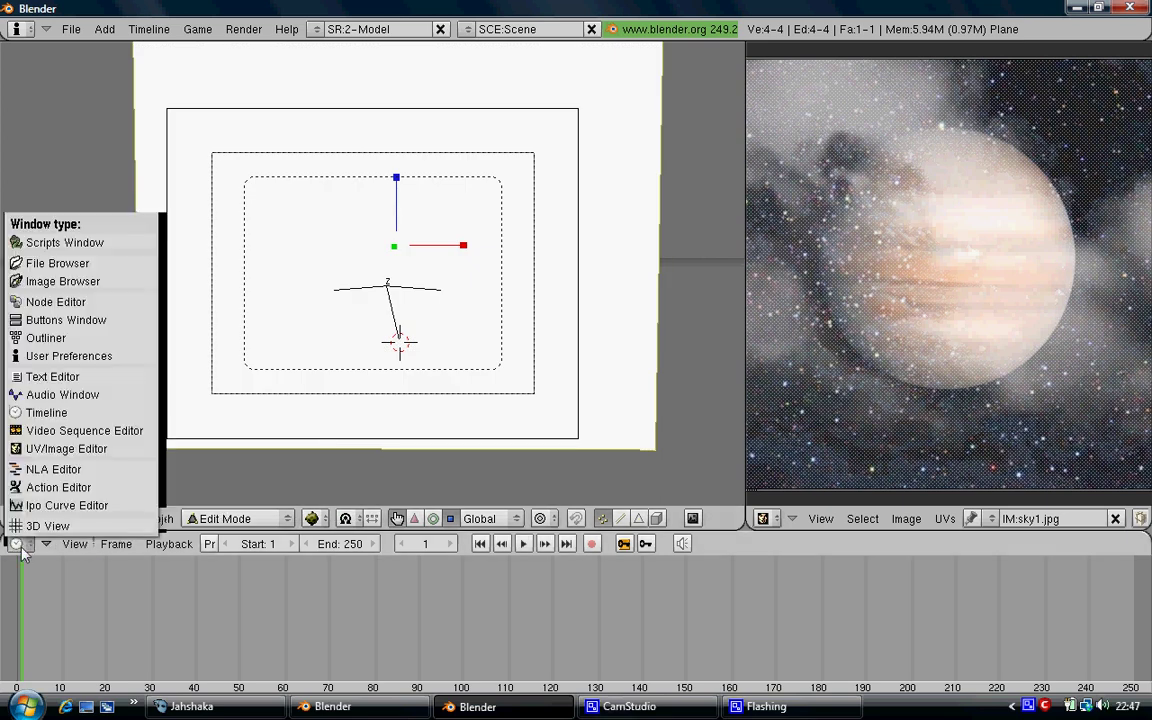
{"action": "left_click", "coordinate": [62, 320]}
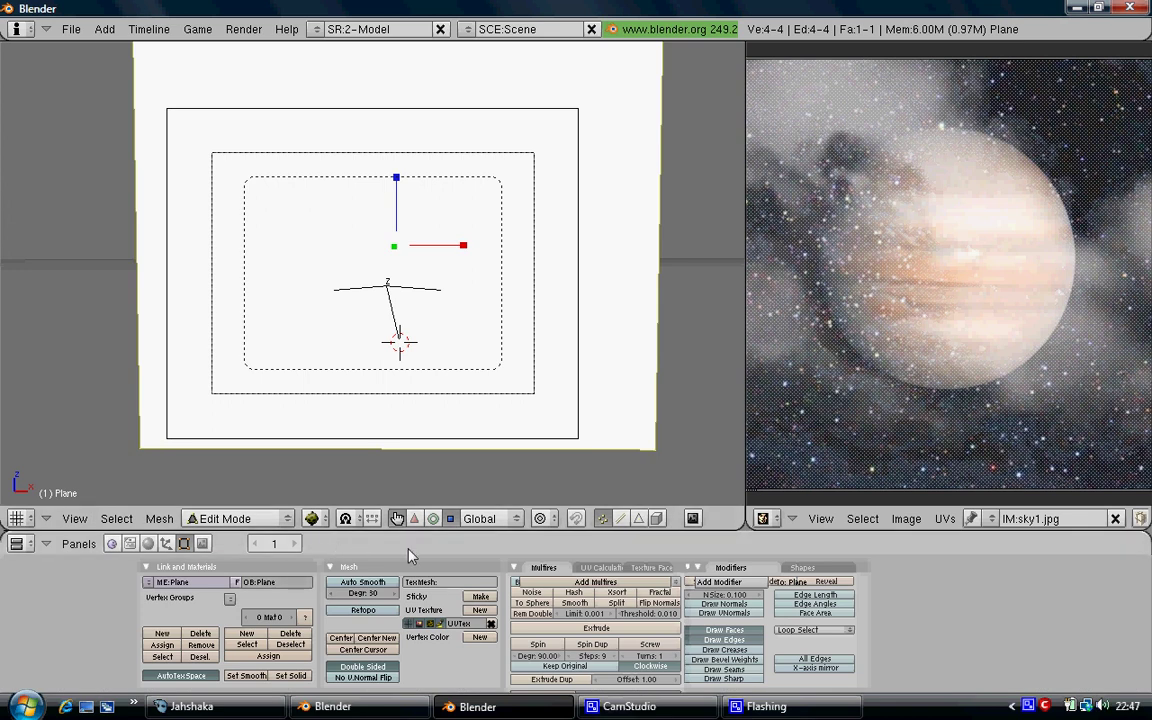
{"action": "key", "text": "F5"}
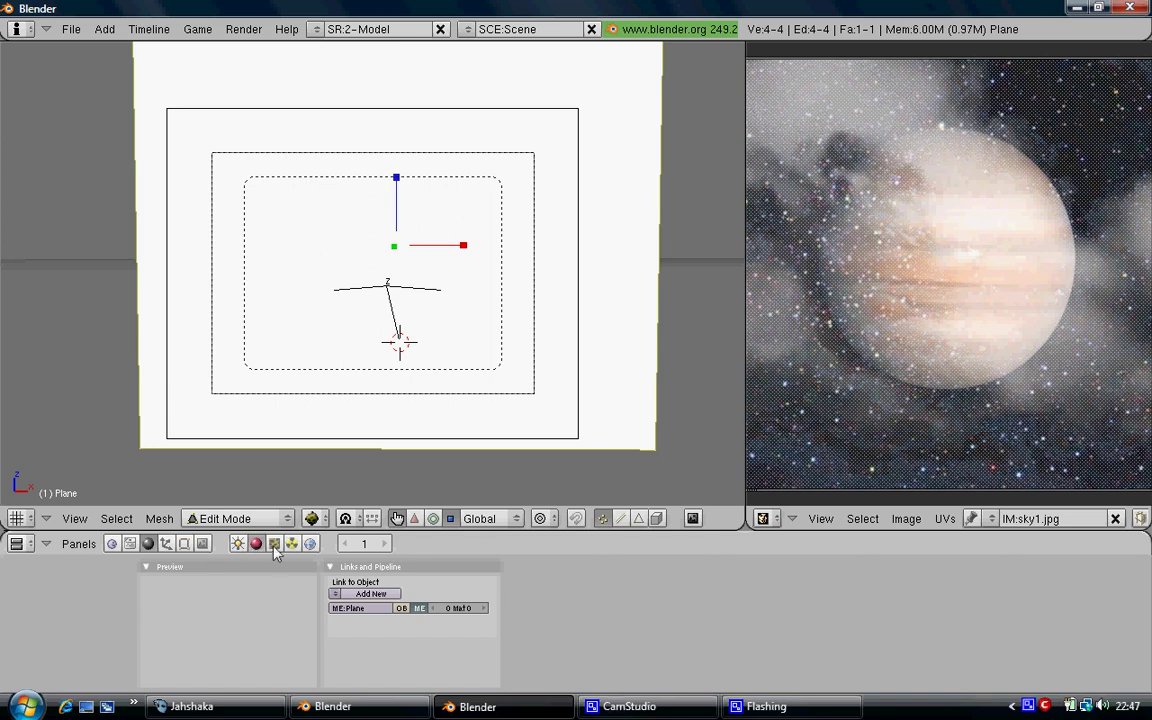
{"action": "left_click", "coordinate": [375, 596]}
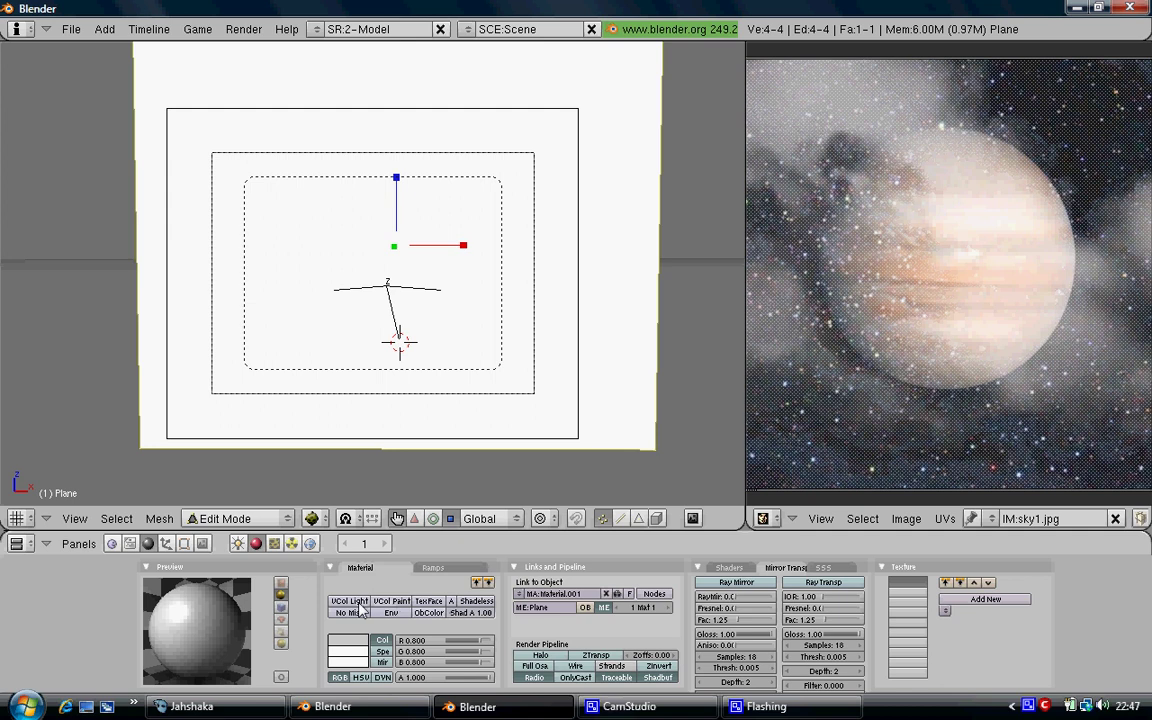
{"action": "left_click", "coordinate": [429, 601]}
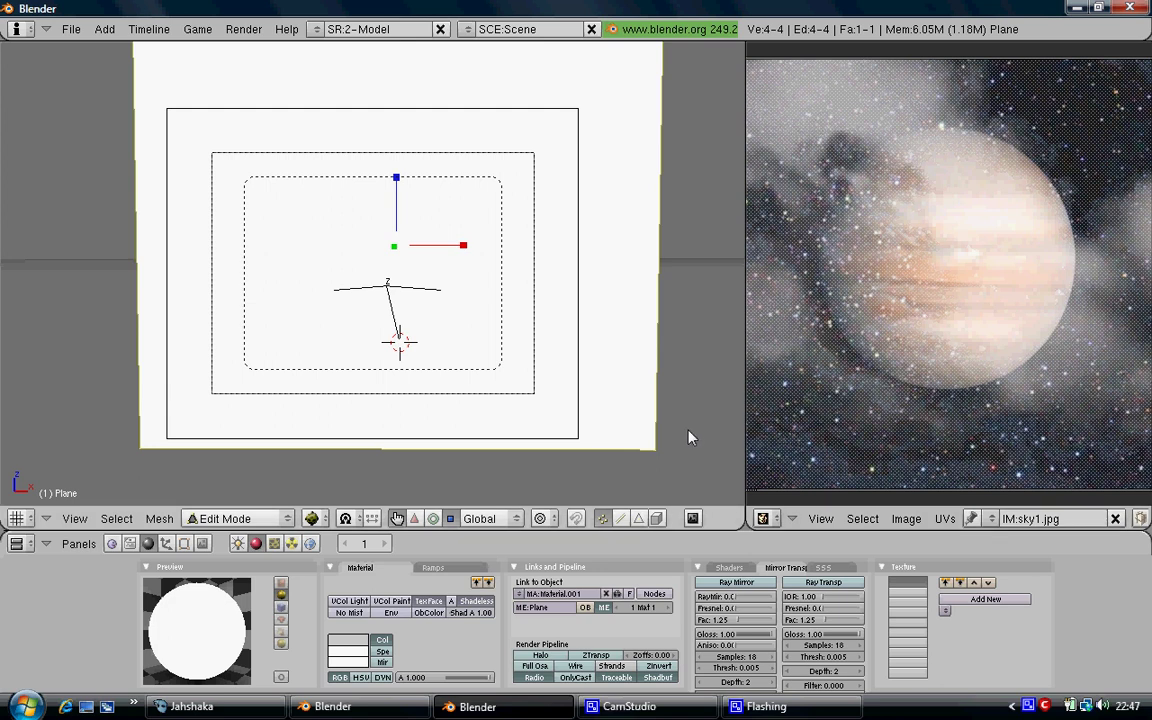
{"action": "key", "text": "F12"}
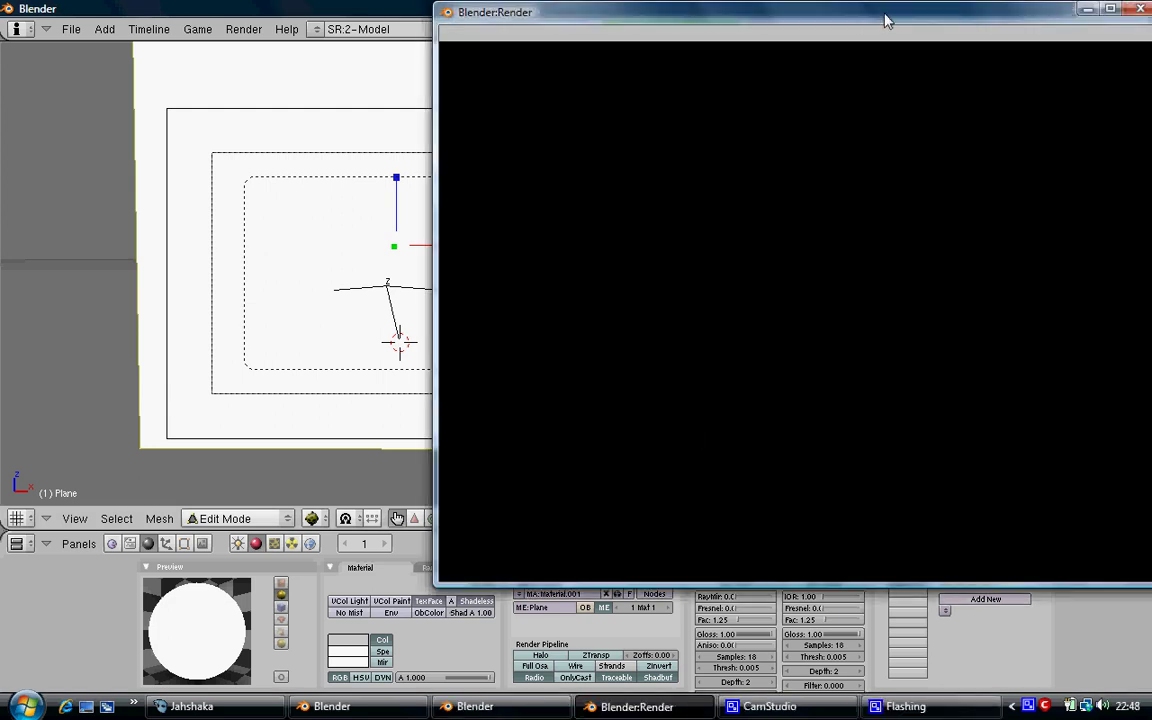
{"action": "left_click_drag", "start_coordinate": [887, 15], "coordinate": [715, 38]}
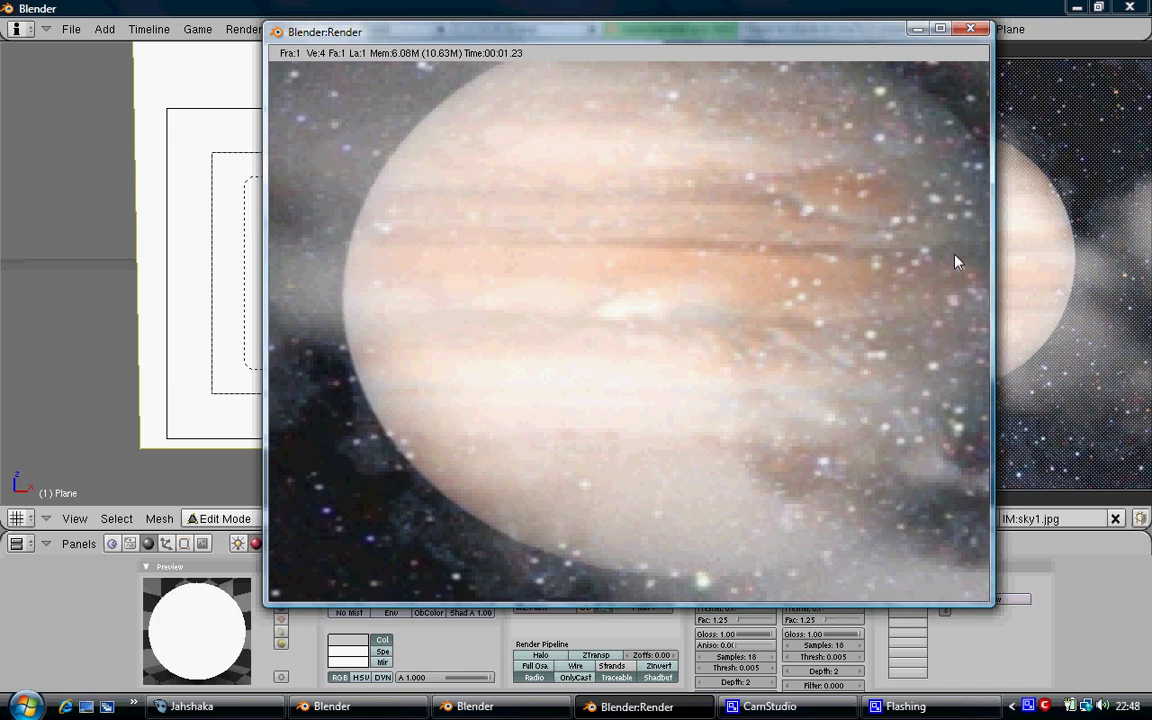
{"action": "left_click", "coordinate": [971, 31]}
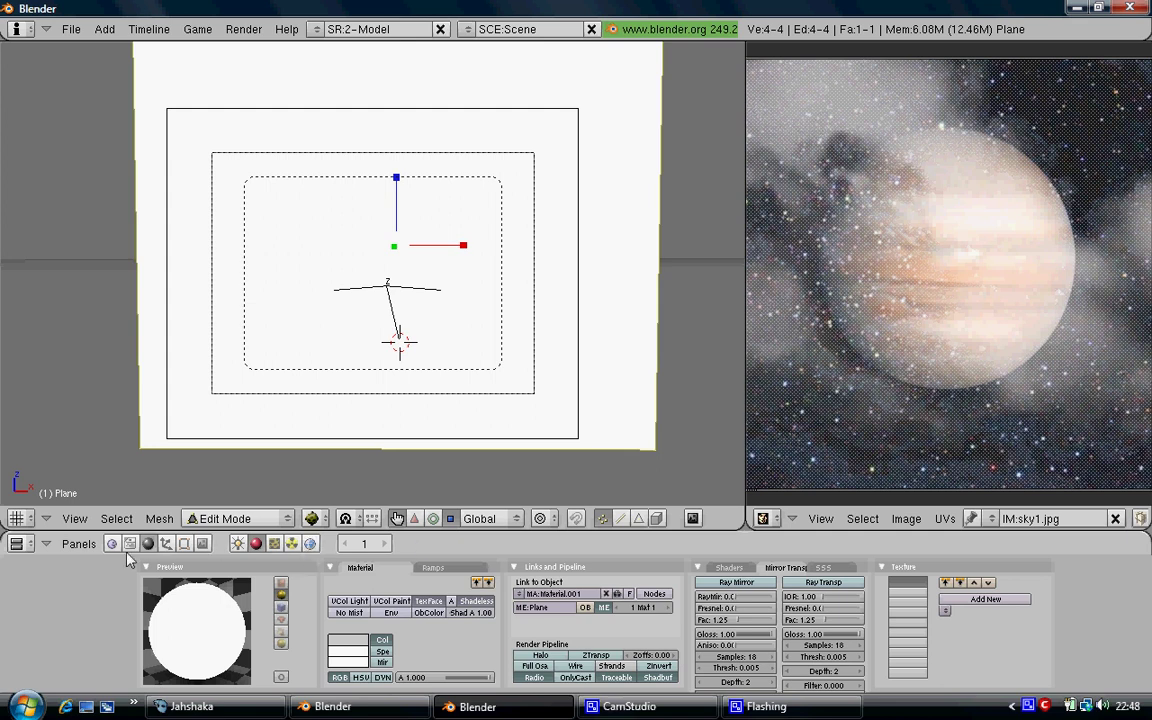
- Set the render output size to 720×576
{"action": "left_click", "coordinate": [202, 543]}
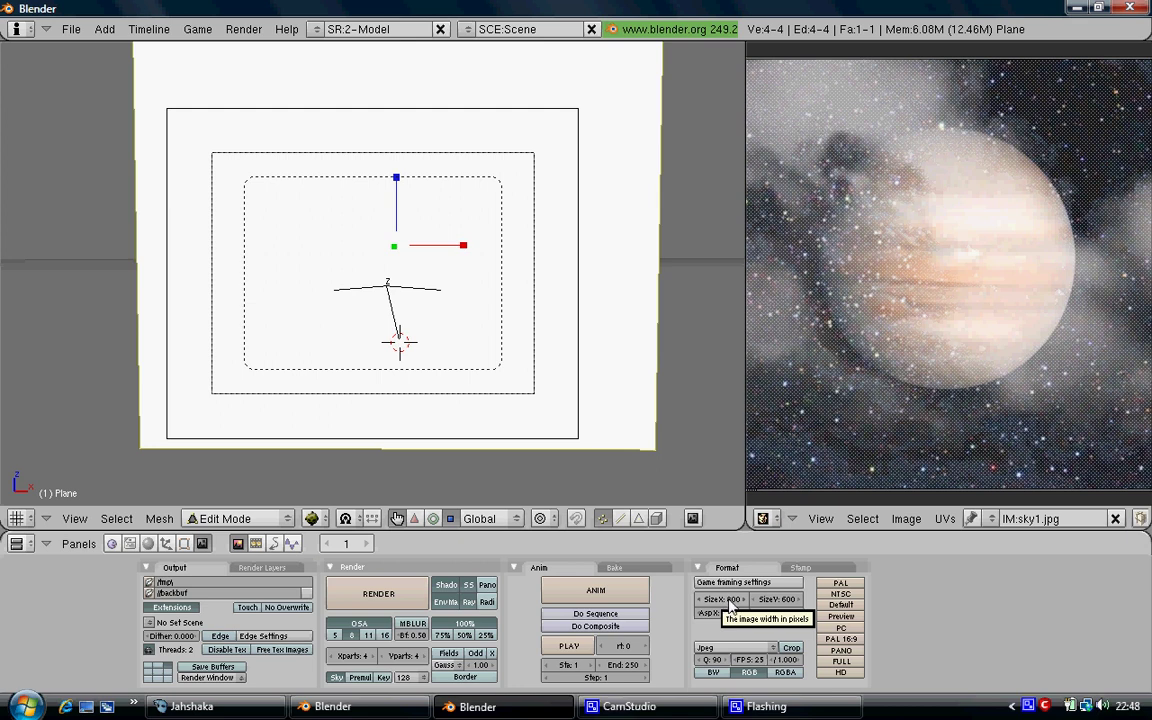
{"action": "right_click", "coordinate": [730, 604]}
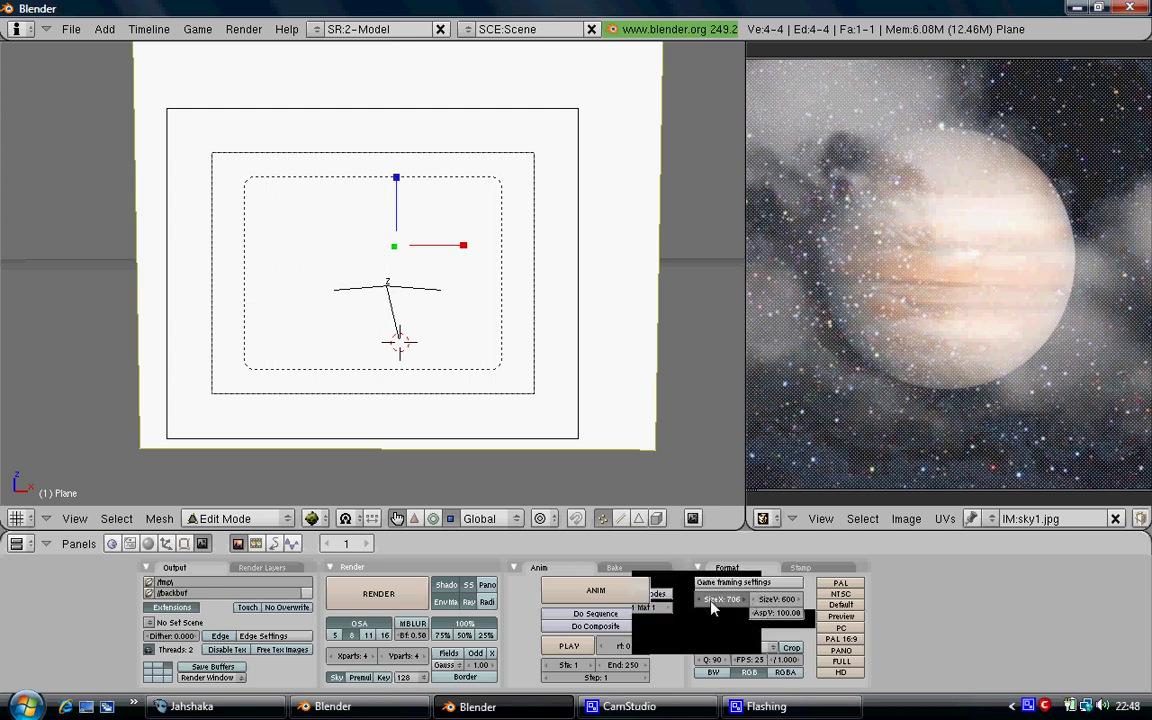
{"action": "left_click_drag", "start_coordinate": [712, 608], "coordinate": [799, 604]}
{"action": "left_click", "coordinate": [799, 604]}
{"action": "left_click", "coordinate": [799, 604]}
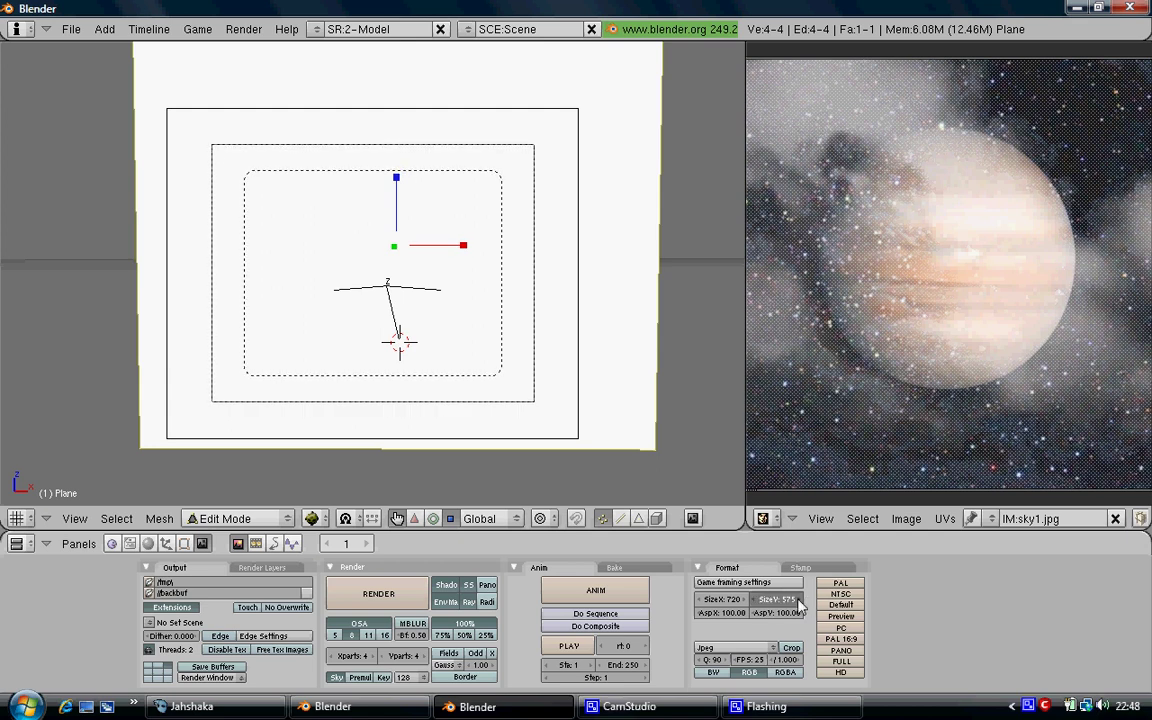
{"action": "left_click", "coordinate": [799, 604]}
- Set the output format to AVI Codec using DivX 6.9.2
{"action": "left_click", "coordinate": [762, 648]}
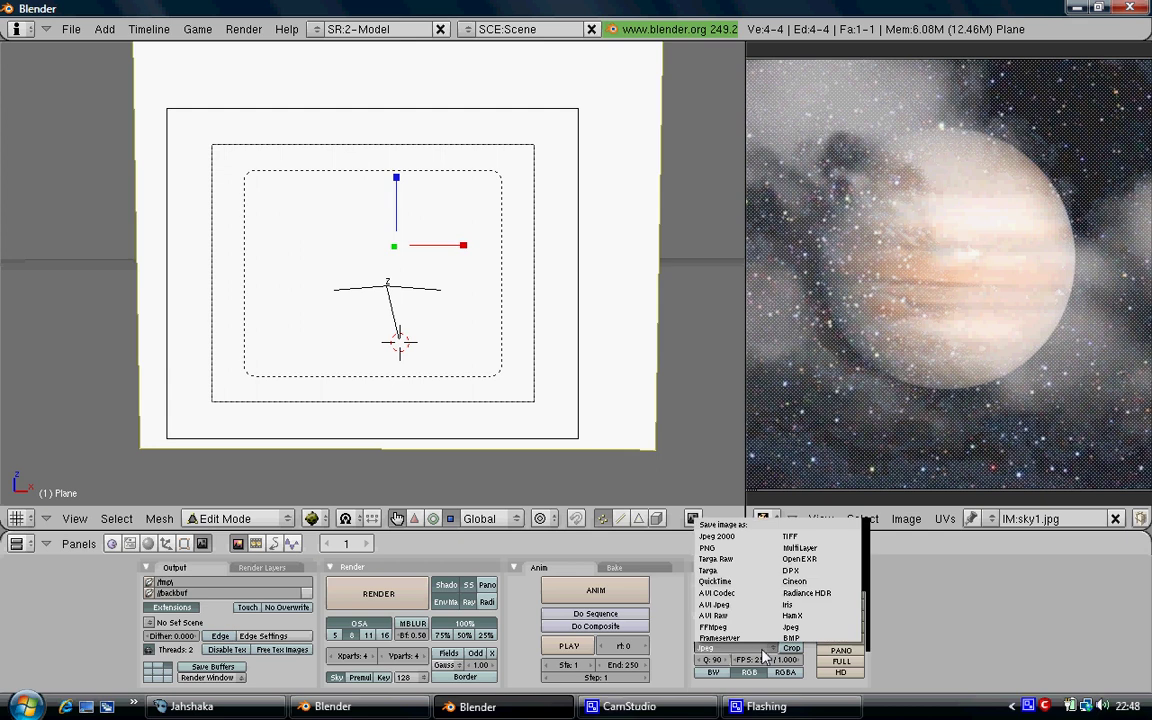
{"action": "left_click", "coordinate": [718, 593]}
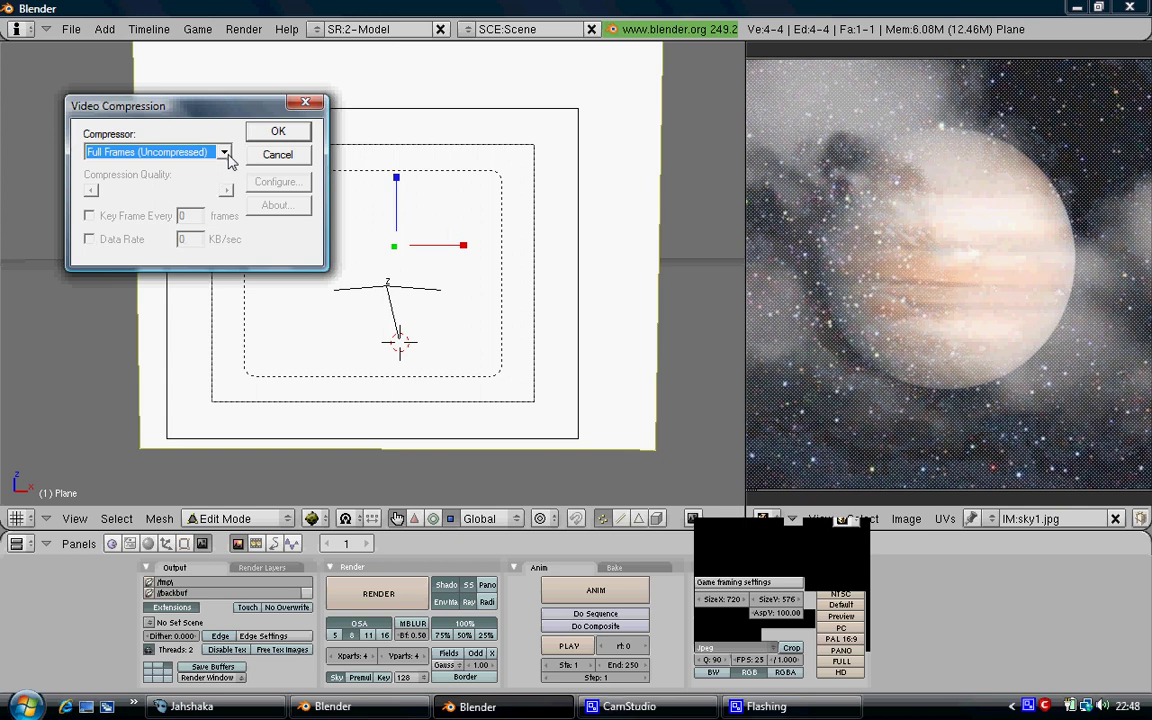
{"action": "left_click", "coordinate": [226, 154]}
{"action": "left_click", "coordinate": [187, 192]}
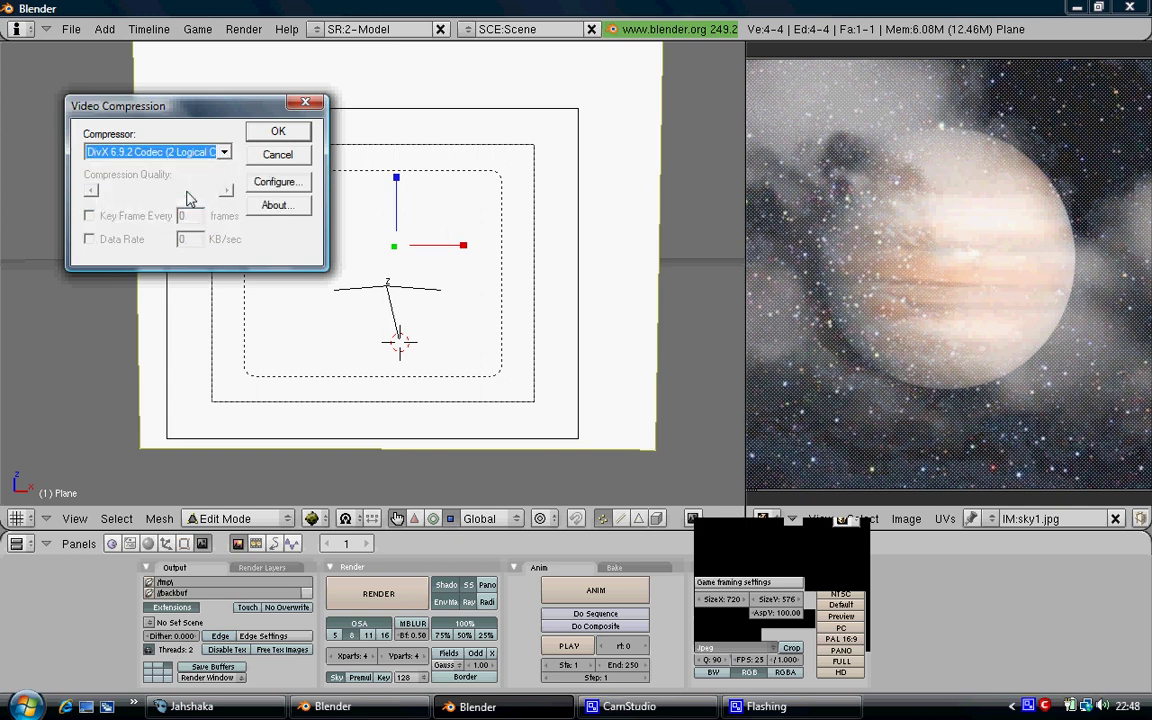
{"action": "left_click", "coordinate": [280, 135]}
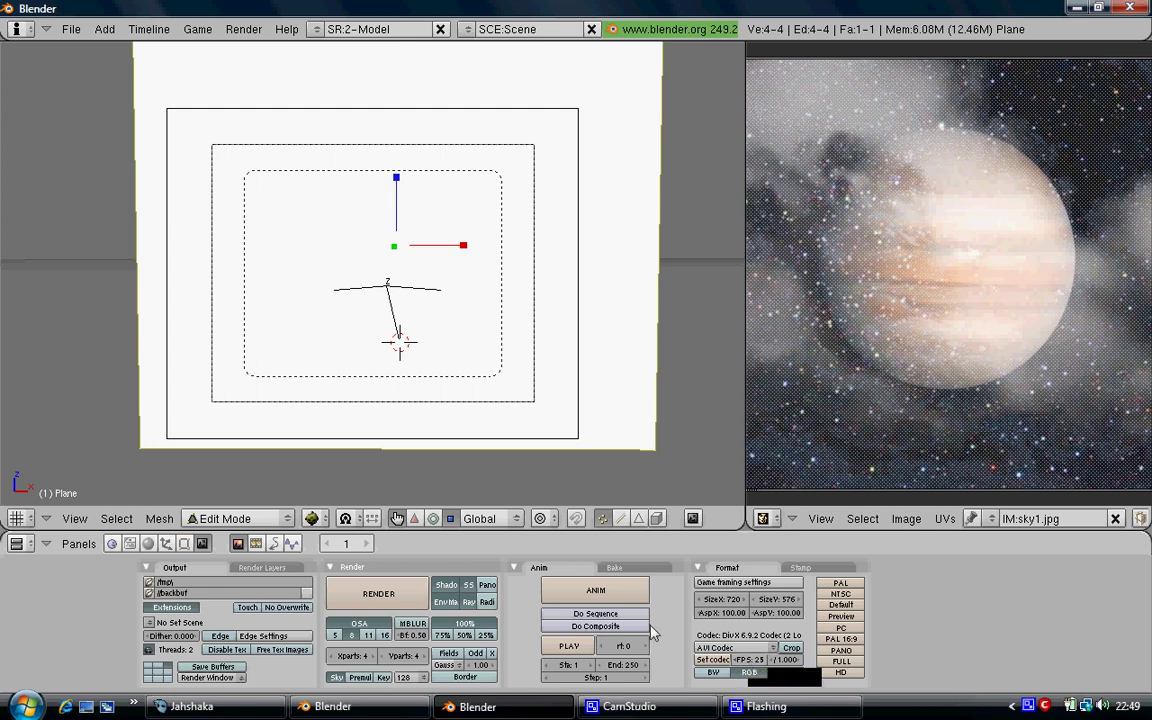
- Set the animation end frame to 200
{"action": "left_click", "coordinate": [612, 665]}
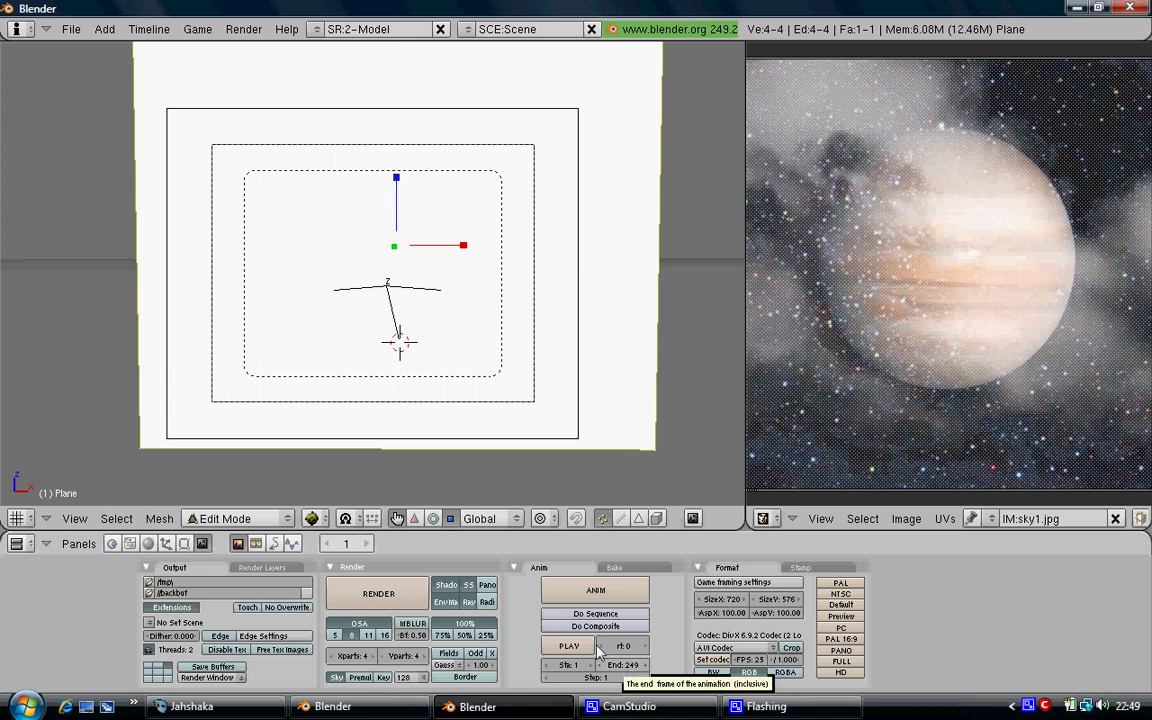
{"action": "left_click", "coordinate": [630, 666]}
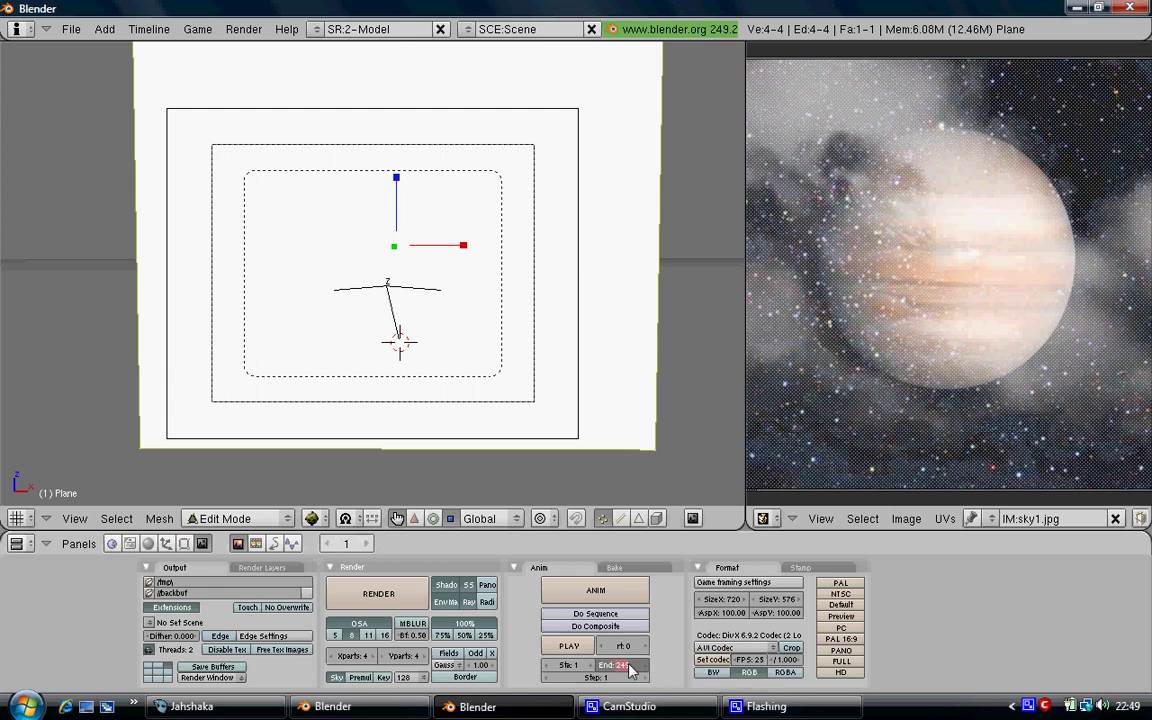
{"action": "type", "text": "200"}
{"action": "key", "text": "Return"}
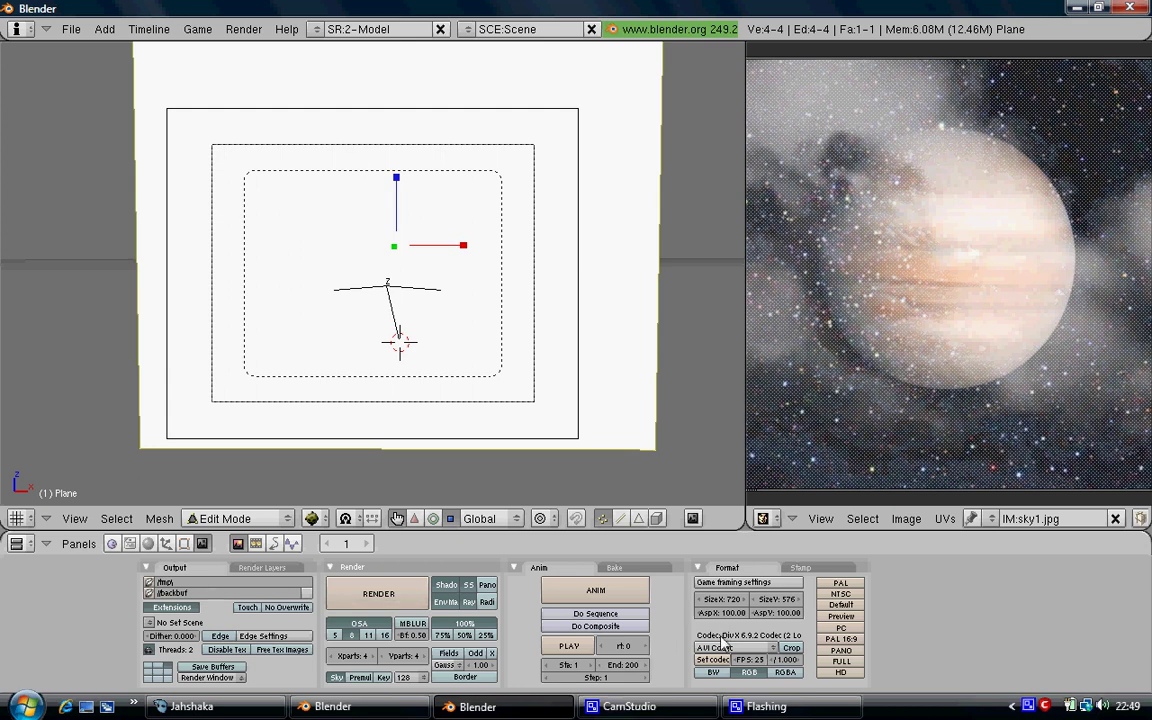
- Set the render output folder to Users > user folder > Desktop
{"action": "left_click", "coordinate": [148, 582]}
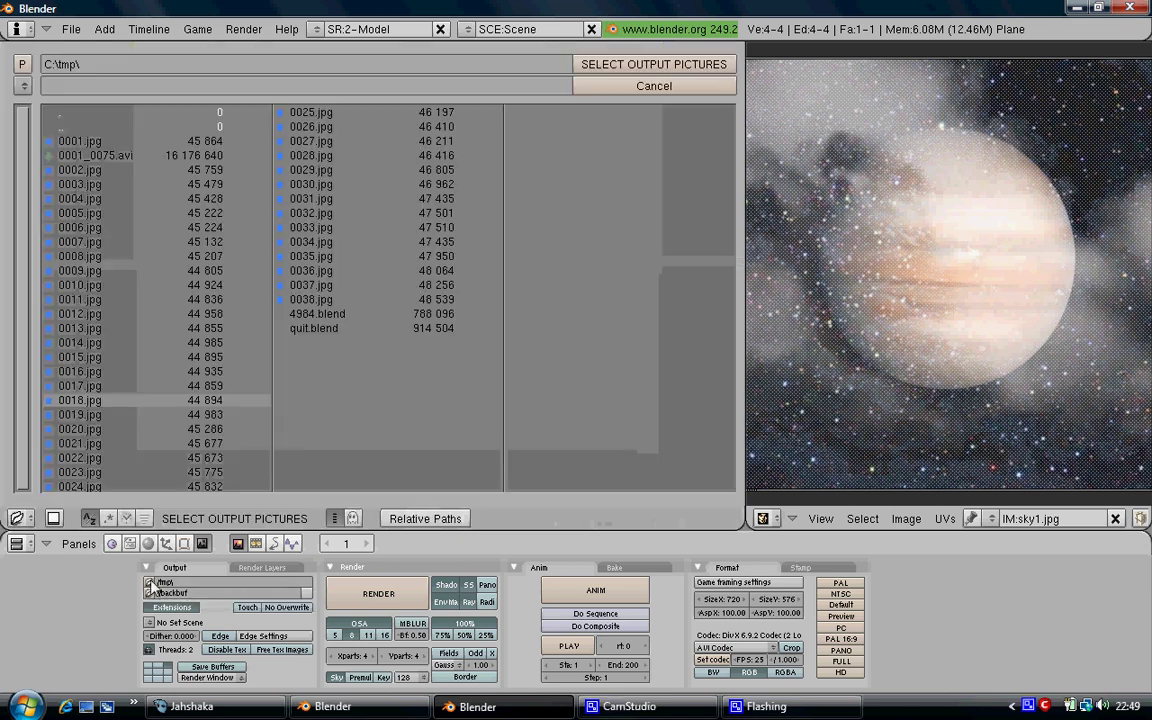
{"action": "left_click", "coordinate": [23, 66]}
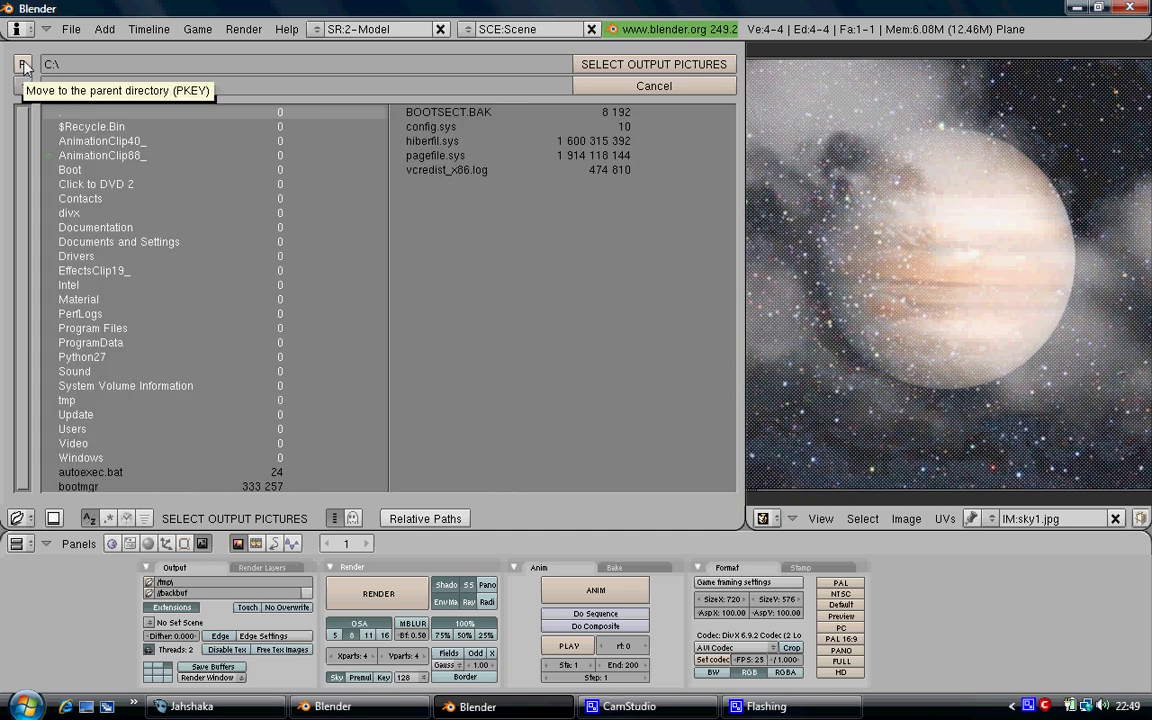
{"action": "left_click", "coordinate": [80, 430]}
{"action": "left_click", "coordinate": [62, 184]}
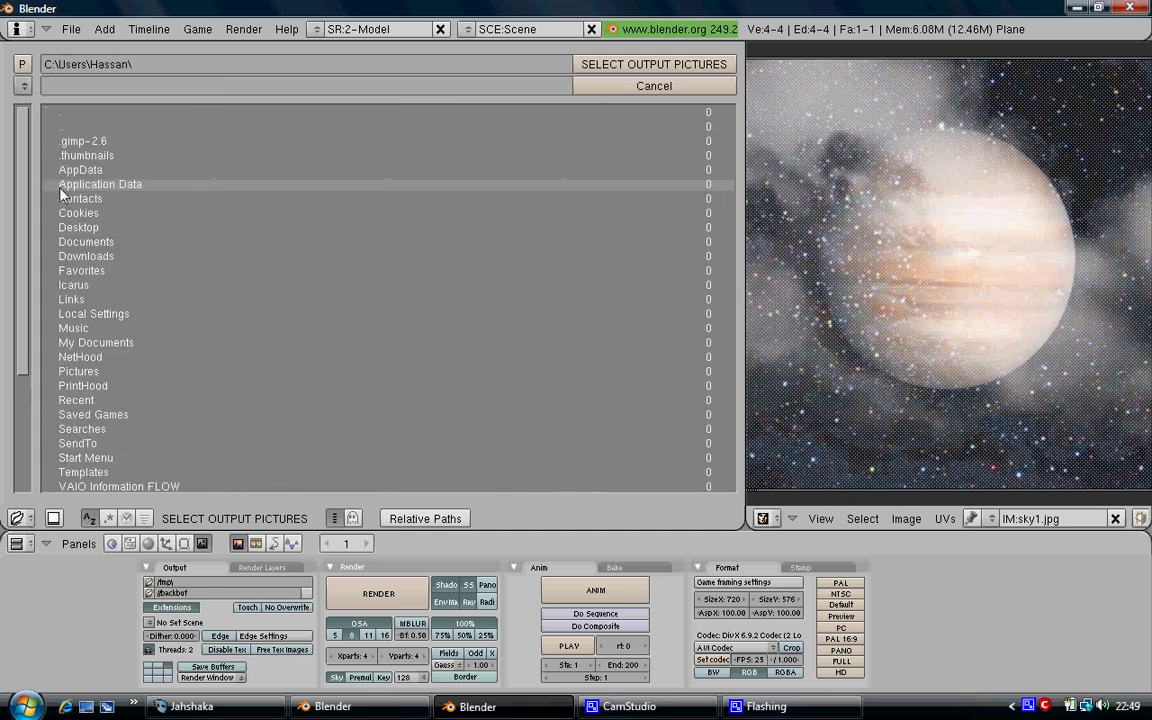
{"action": "left_click", "coordinate": [85, 228]}
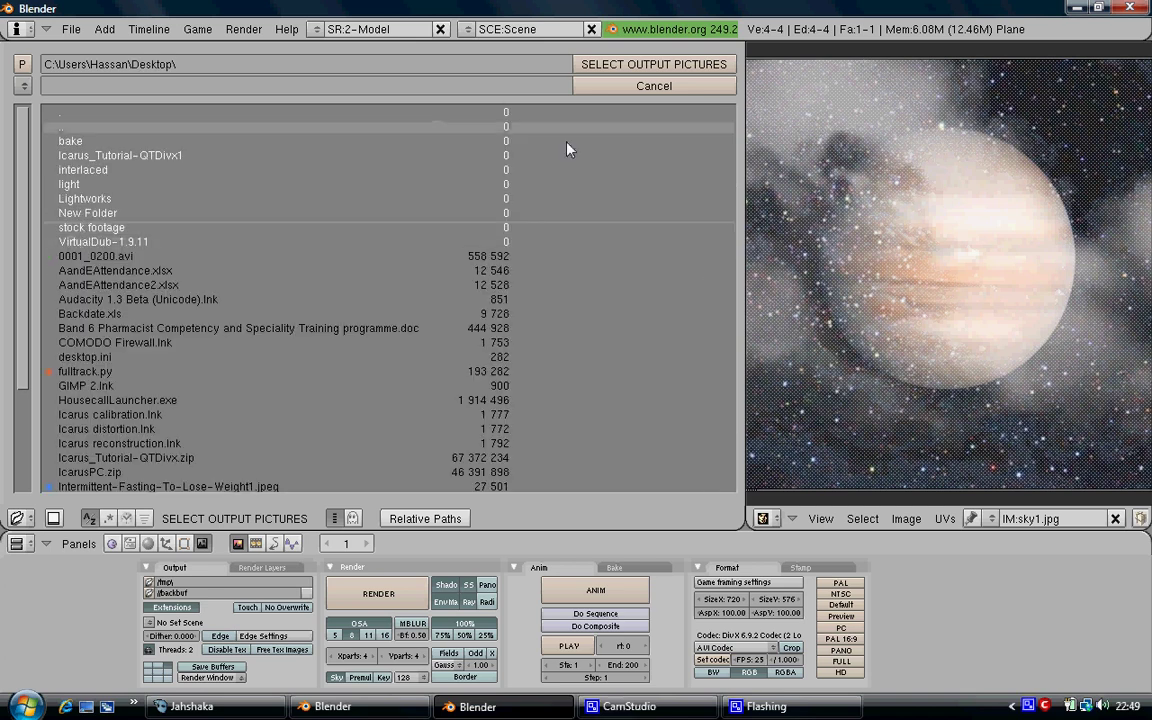
{"action": "left_click", "coordinate": [614, 68]}
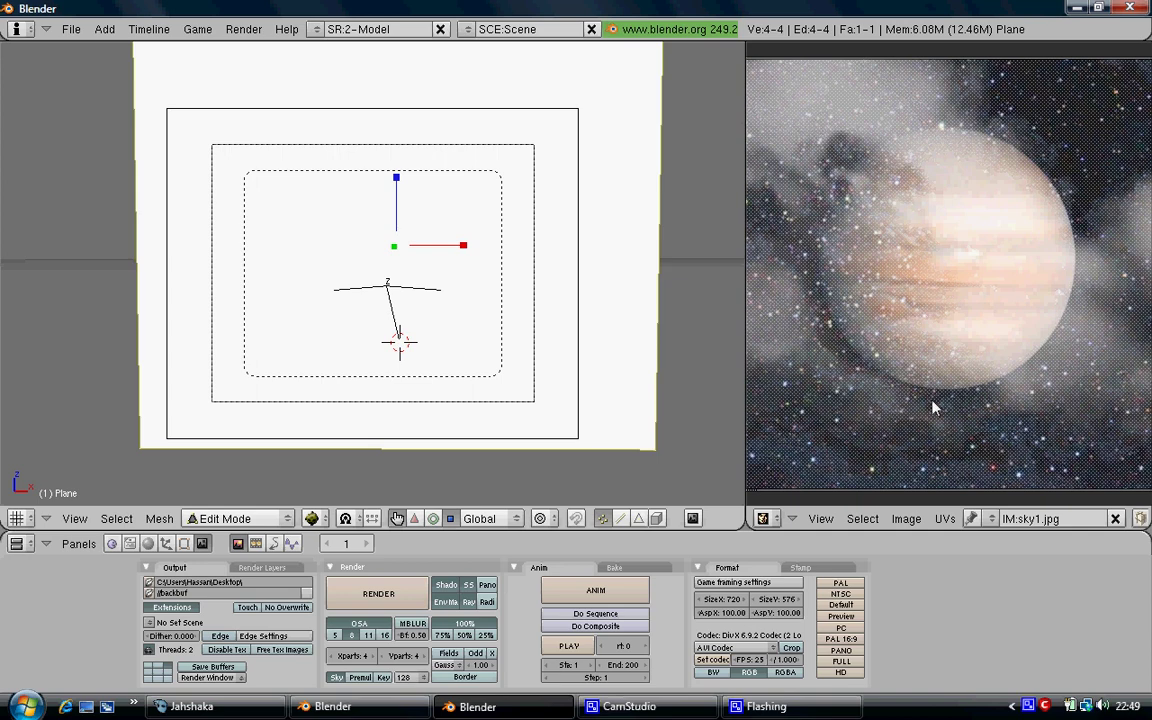
- Minimize Blender, check the rendered video on the desktop, then restore and re-minimize Blender
{"action": "left_click", "coordinate": [1077, 8]}
{"action": "right_click", "coordinate": [392, 232]}
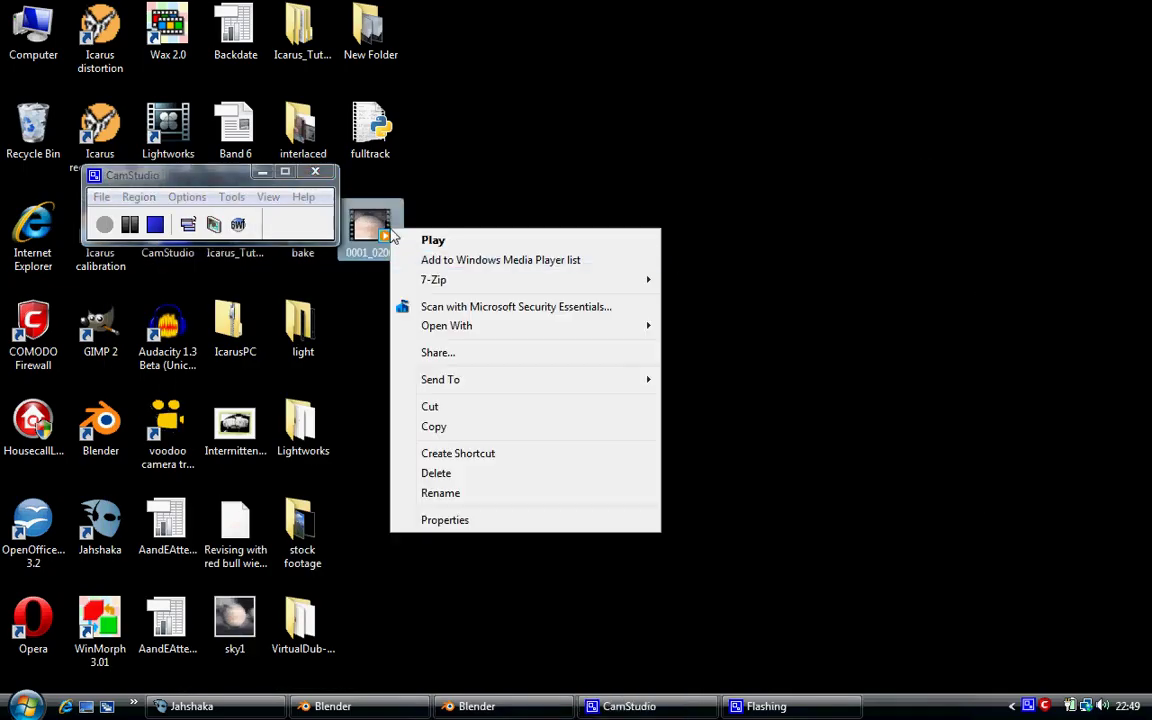
{"action": "left_click", "coordinate": [548, 170]}
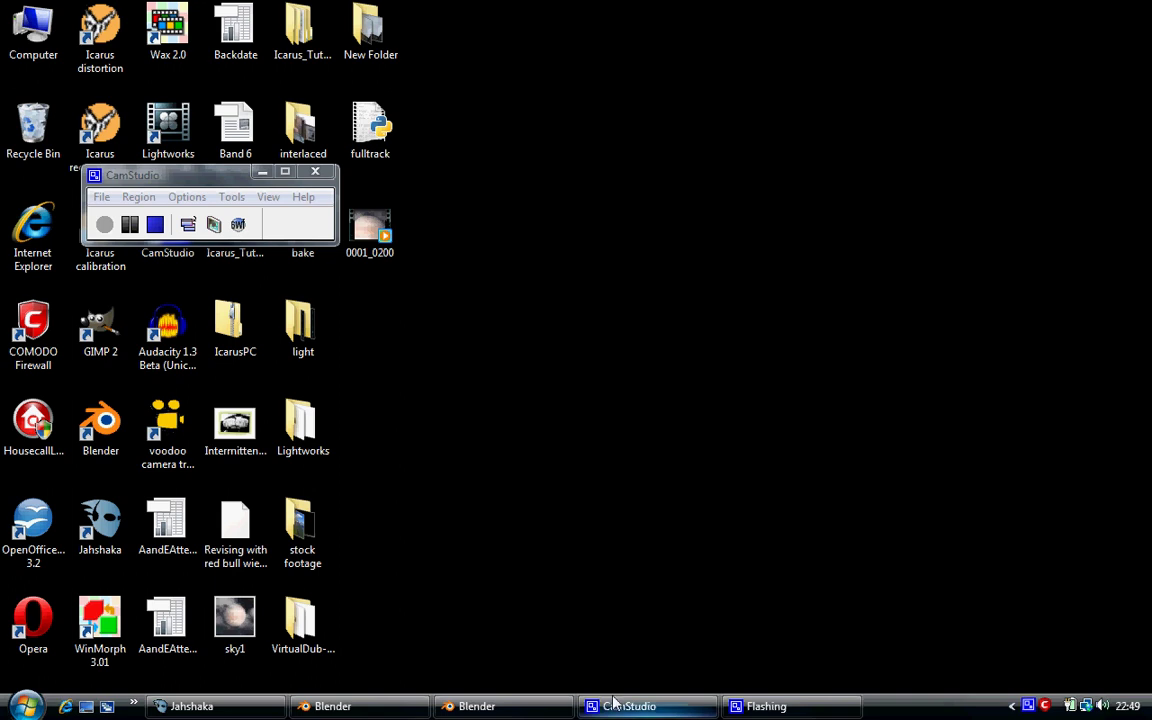
{"action": "left_click", "coordinate": [625, 706]}
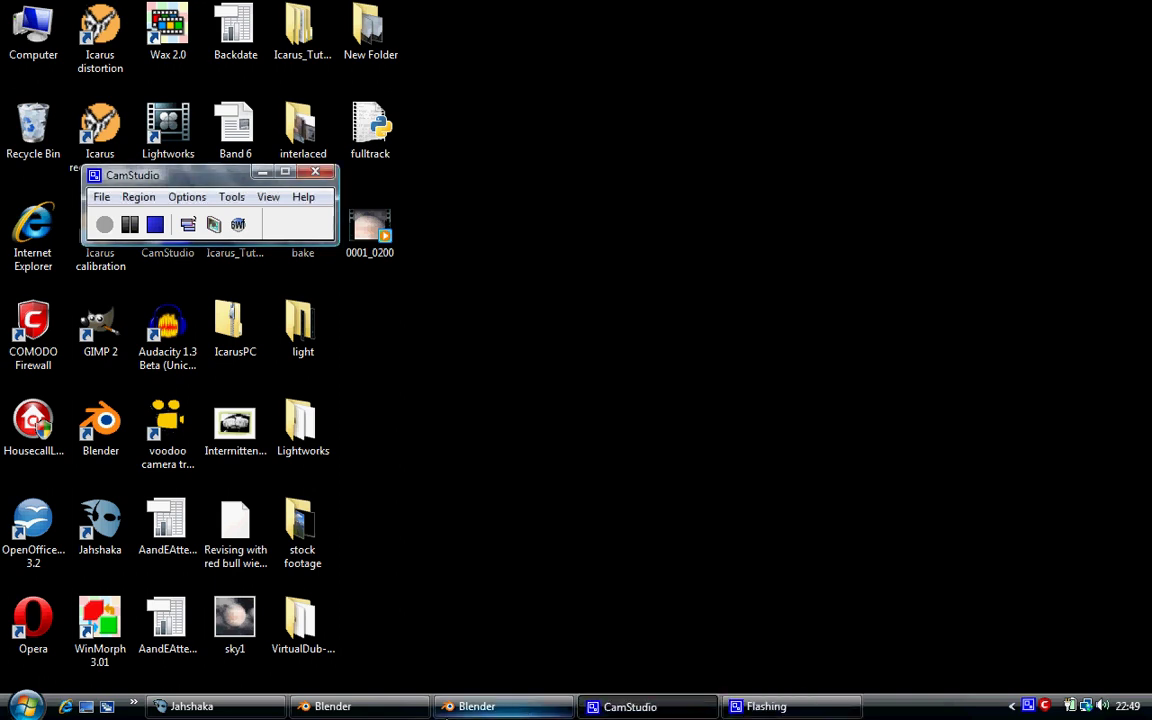
{"action": "left_click", "coordinate": [333, 706]}
{"action": "left_click", "coordinate": [476, 706]}
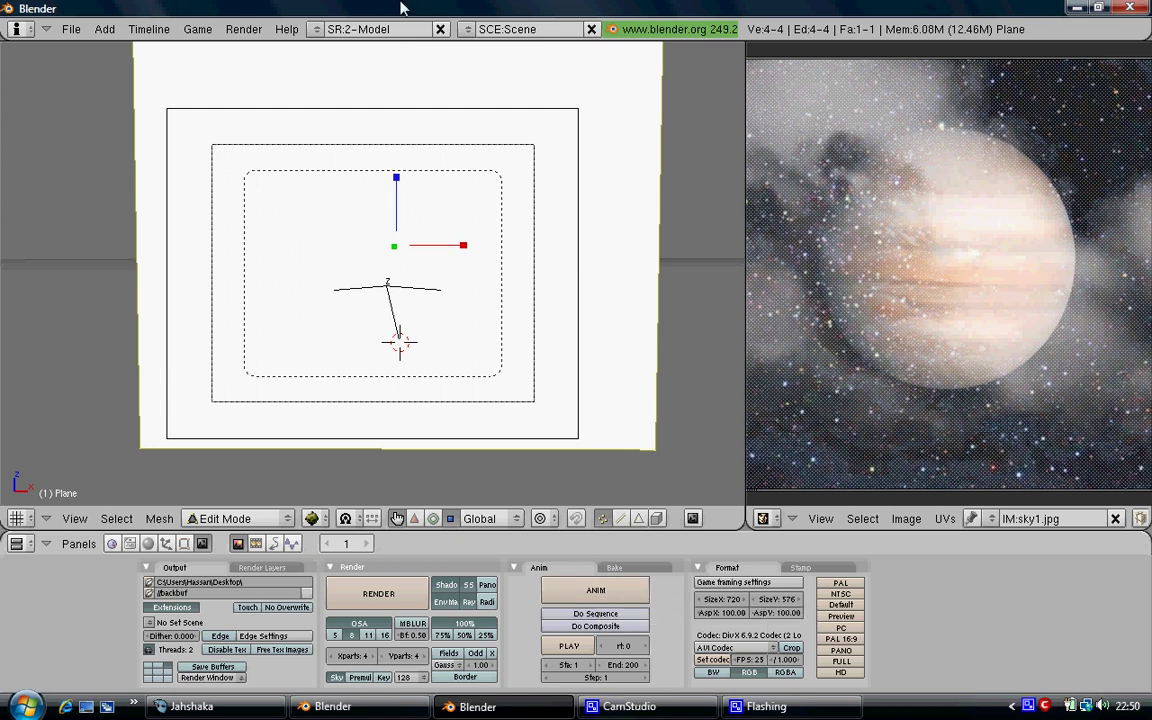
{"action": "left_click", "coordinate": [1072, 9]}
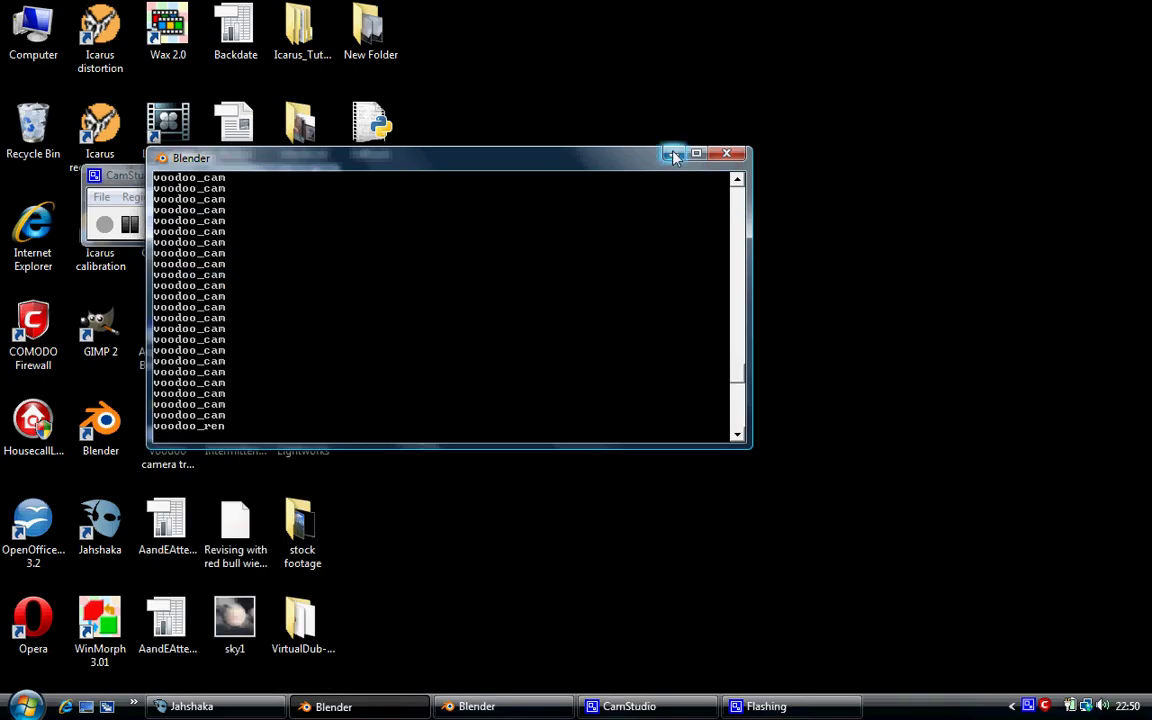
- Minimize the Blender console and close Blender from its taskbar button
{"action": "left_click", "coordinate": [673, 155]}
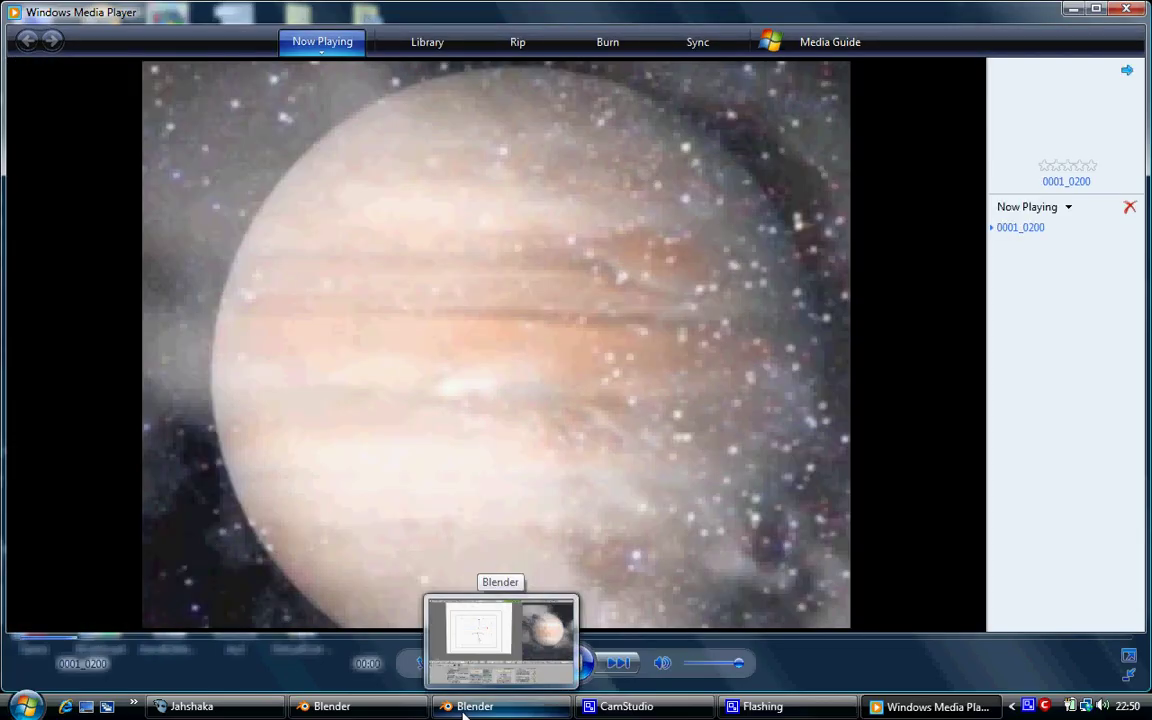
{"action": "right_click", "coordinate": [477, 708]}
{"action": "left_click", "coordinate": [478, 700]}
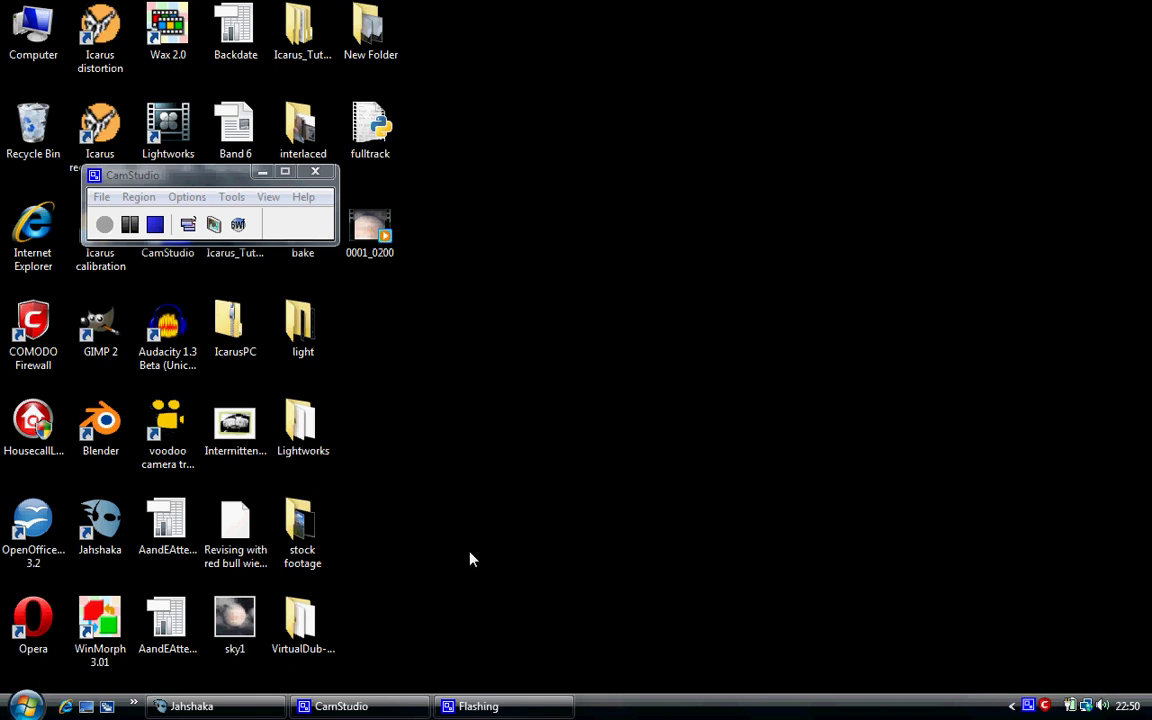
- Clear the Jahshaka Animation scene down to just World
{"action": "left_click", "coordinate": [210, 707]}
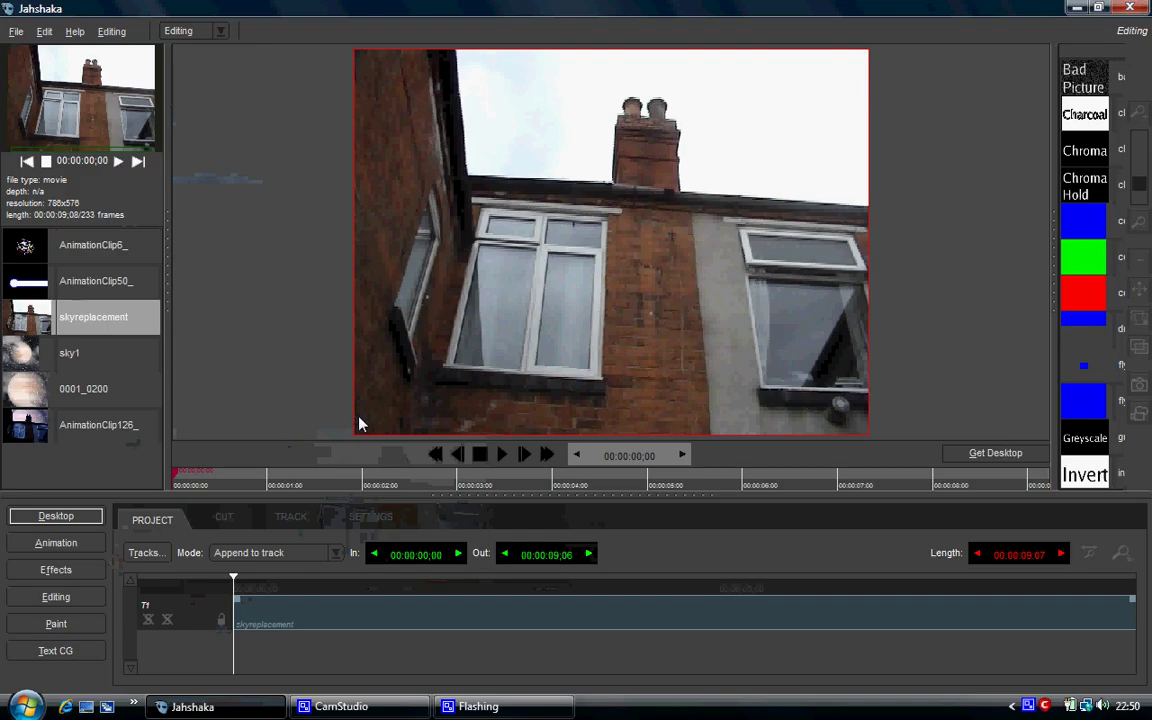
{"action": "left_click", "coordinate": [60, 546]}
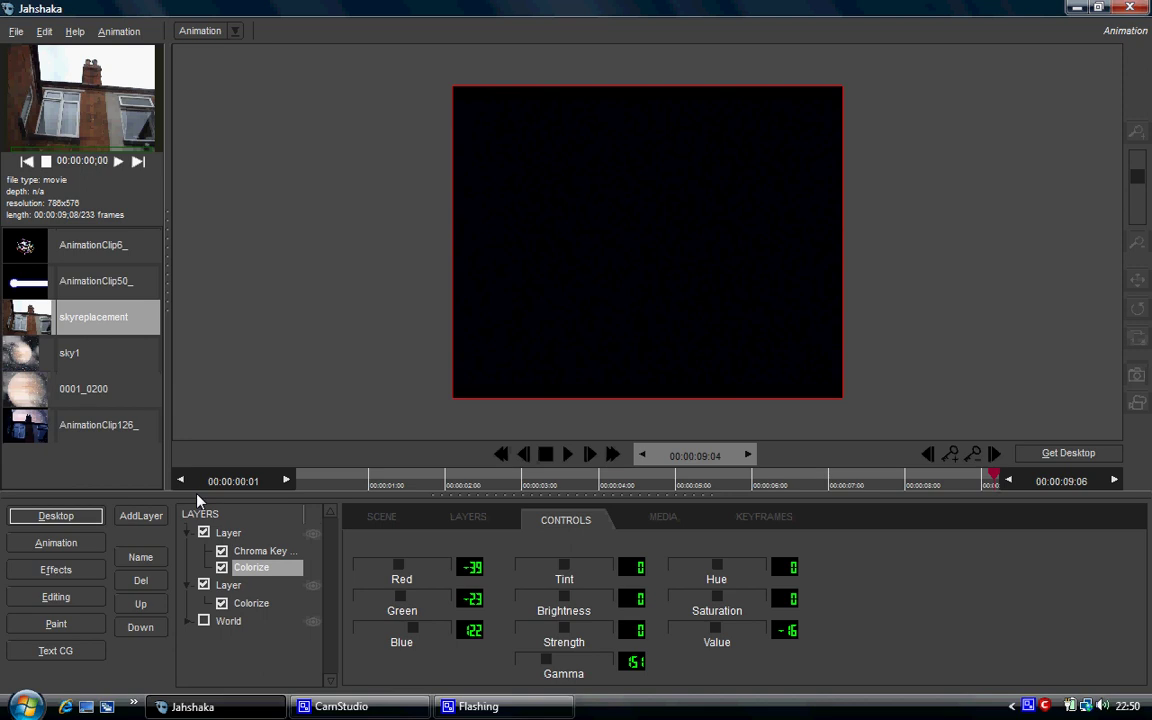
{"action": "left_click", "coordinate": [382, 519]}
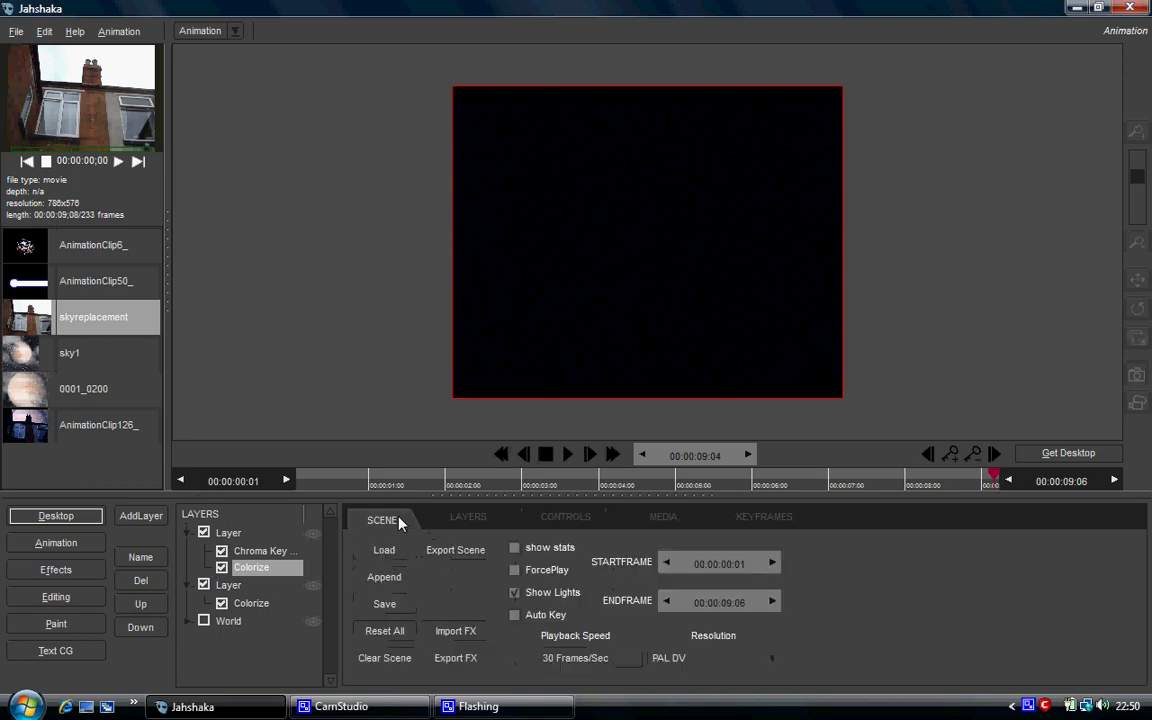
{"action": "left_click", "coordinate": [389, 660]}
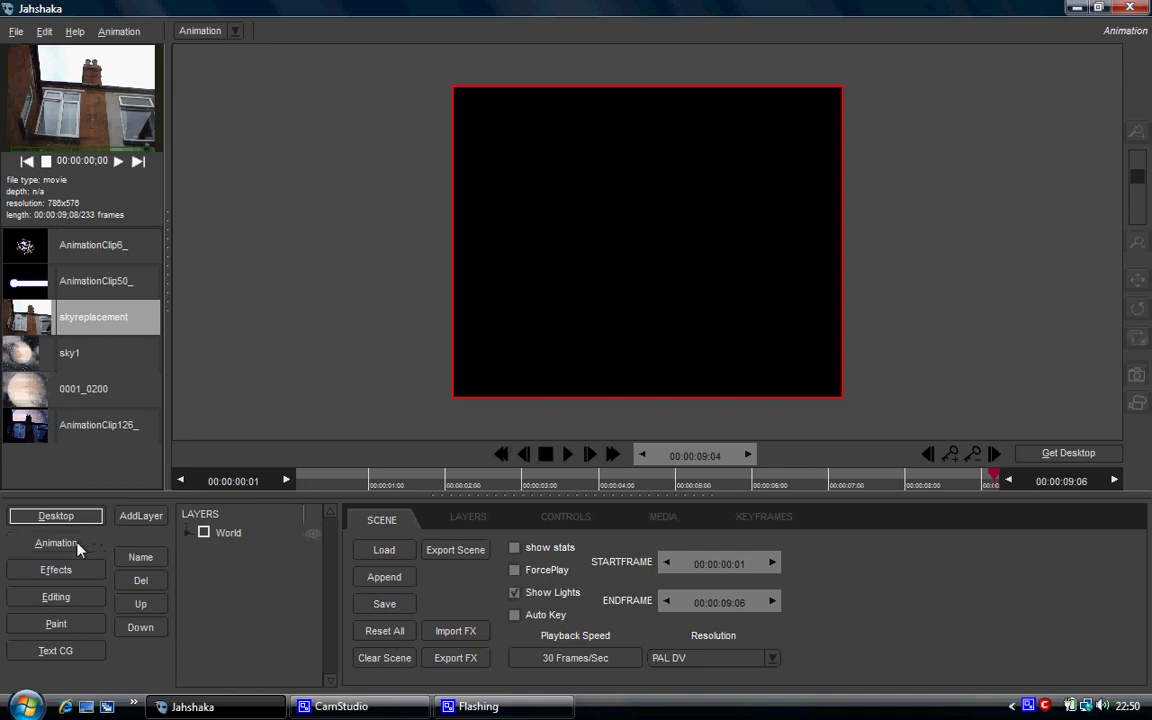
- Back on the media desktop, select the 0001_0200 sky clip and play its preview
{"action": "left_click", "coordinate": [56, 516]}
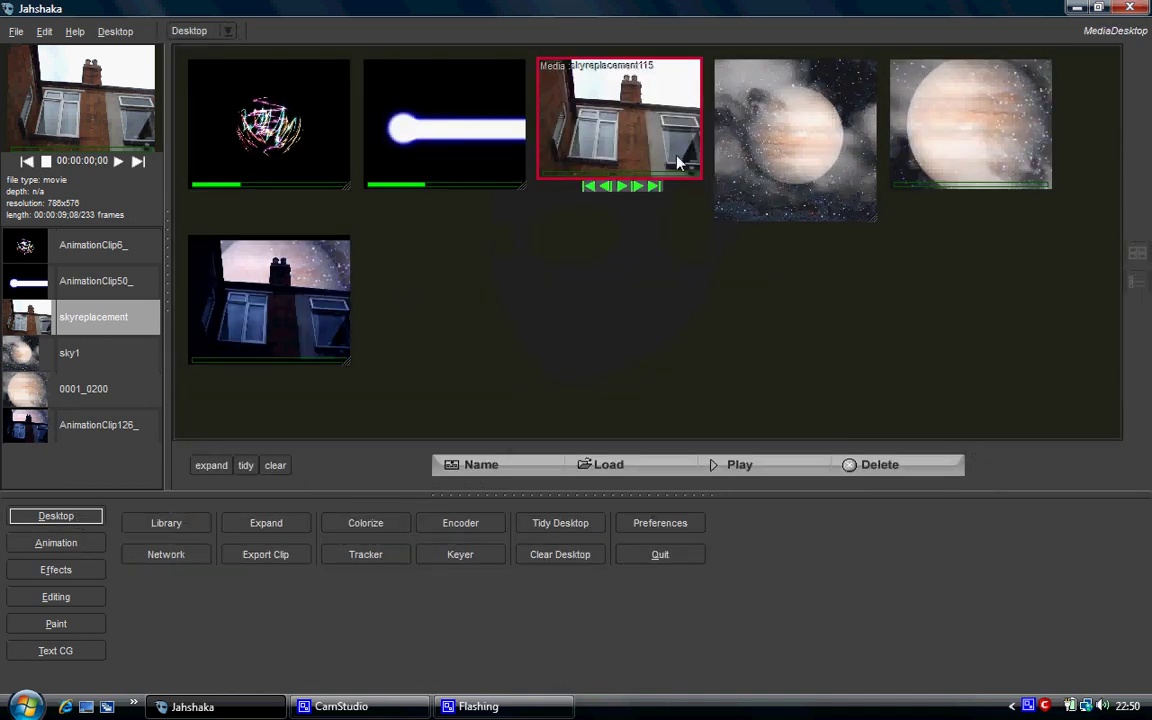
{"action": "left_click", "coordinate": [965, 143]}
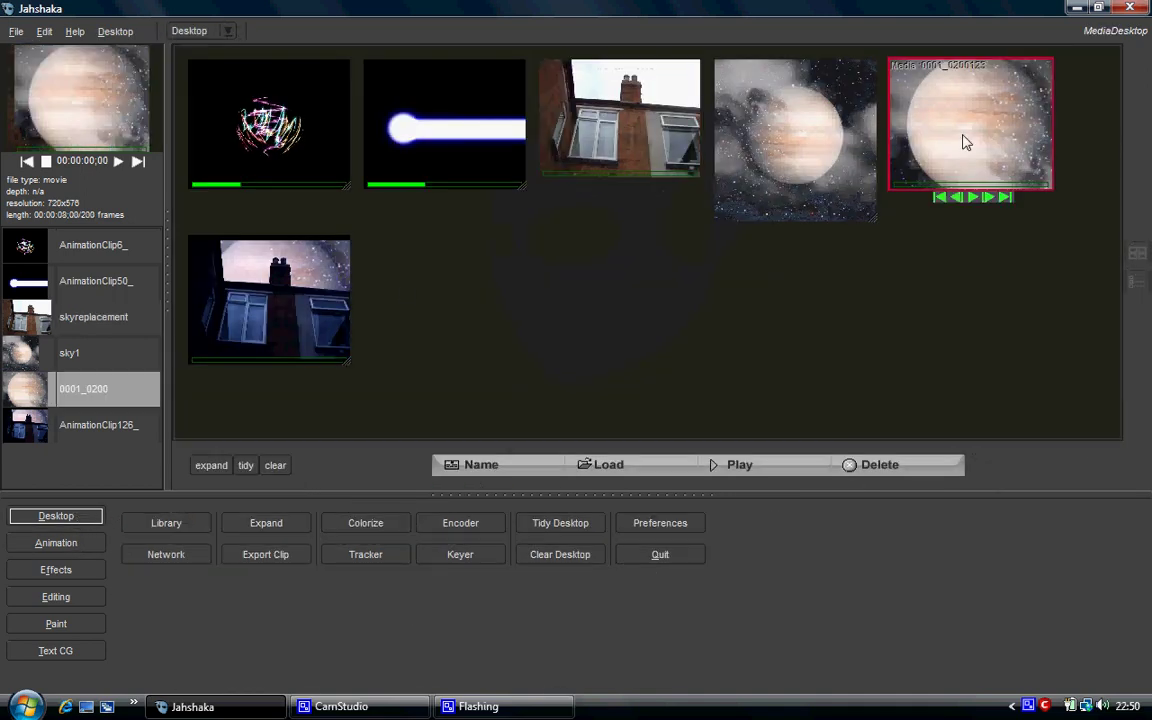
{"action": "left_click", "coordinate": [972, 197]}
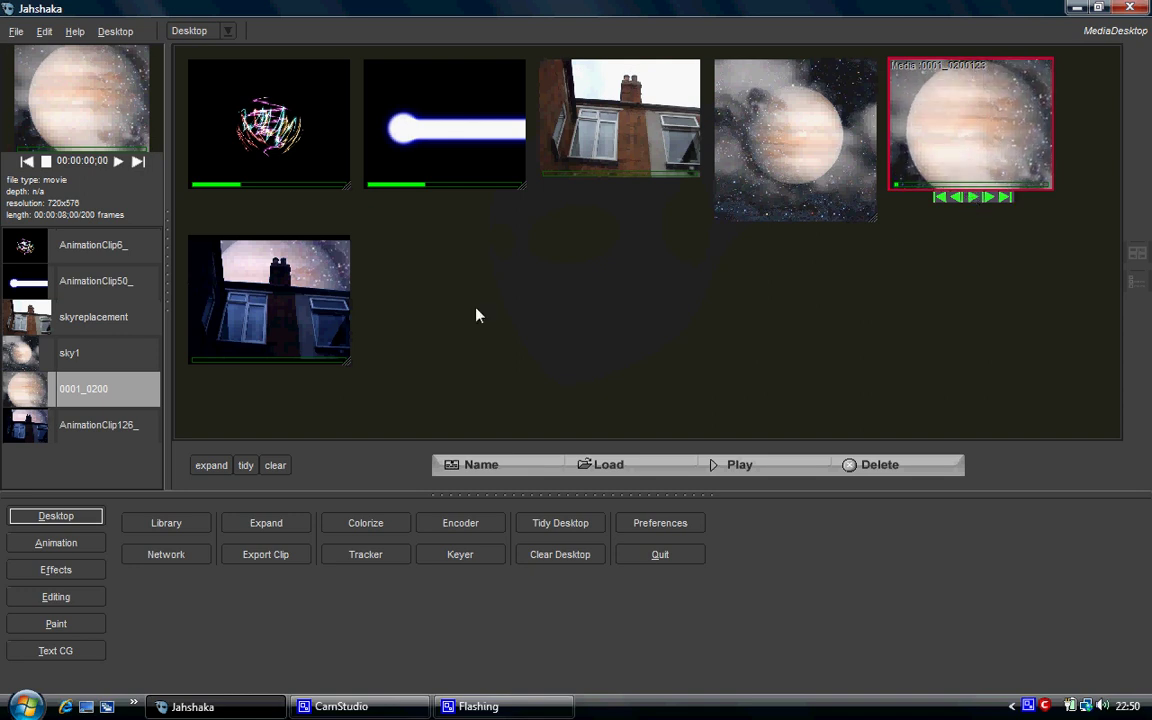
- Add two plain layers to the Animation scene
{"action": "left_click", "coordinate": [100, 543]}
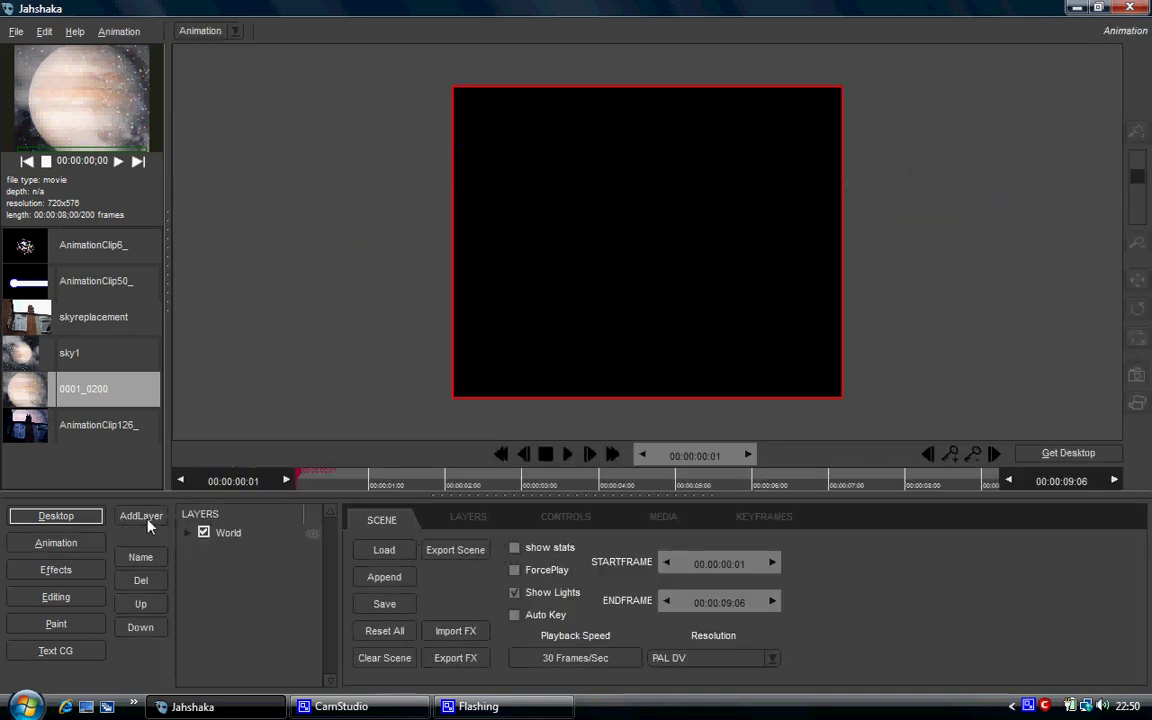
{"action": "left_click", "coordinate": [143, 517]}
{"action": "left_click", "coordinate": [147, 540]}
{"action": "left_click", "coordinate": [141, 516]}
{"action": "left_click", "coordinate": [152, 538]}
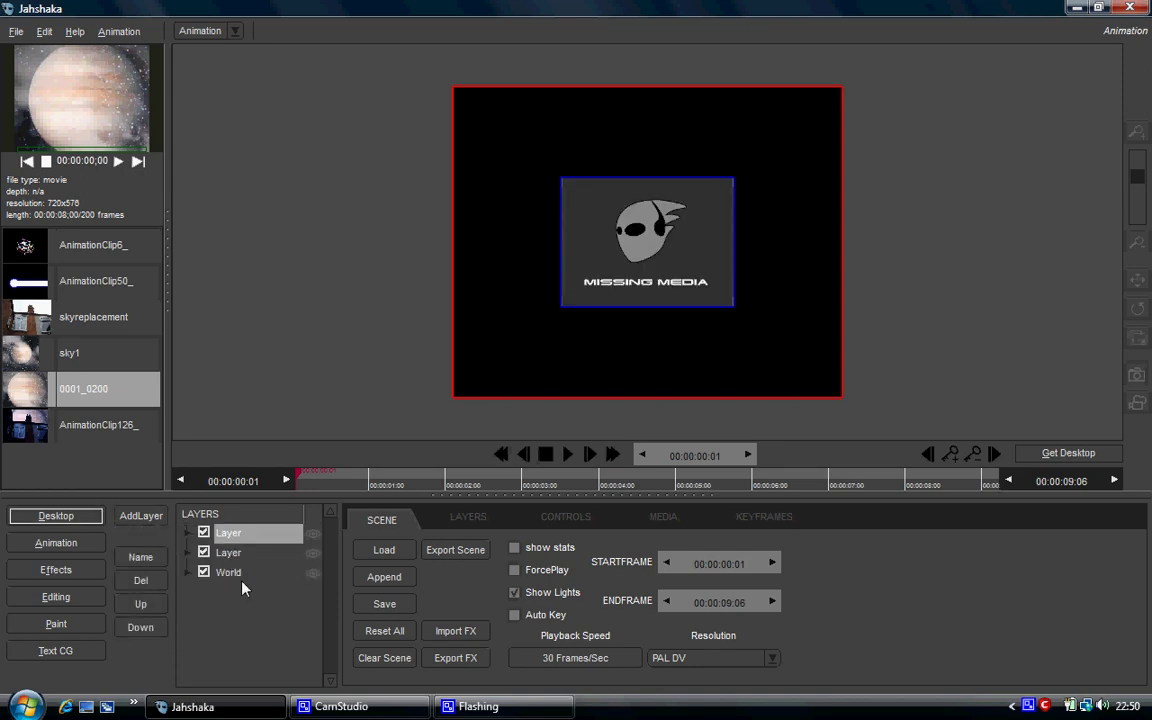
- Assign the skyreplacement house clip to layer 1 and the 0001_0200 sky clip to layer 2
{"action": "left_click", "coordinate": [229, 553]}
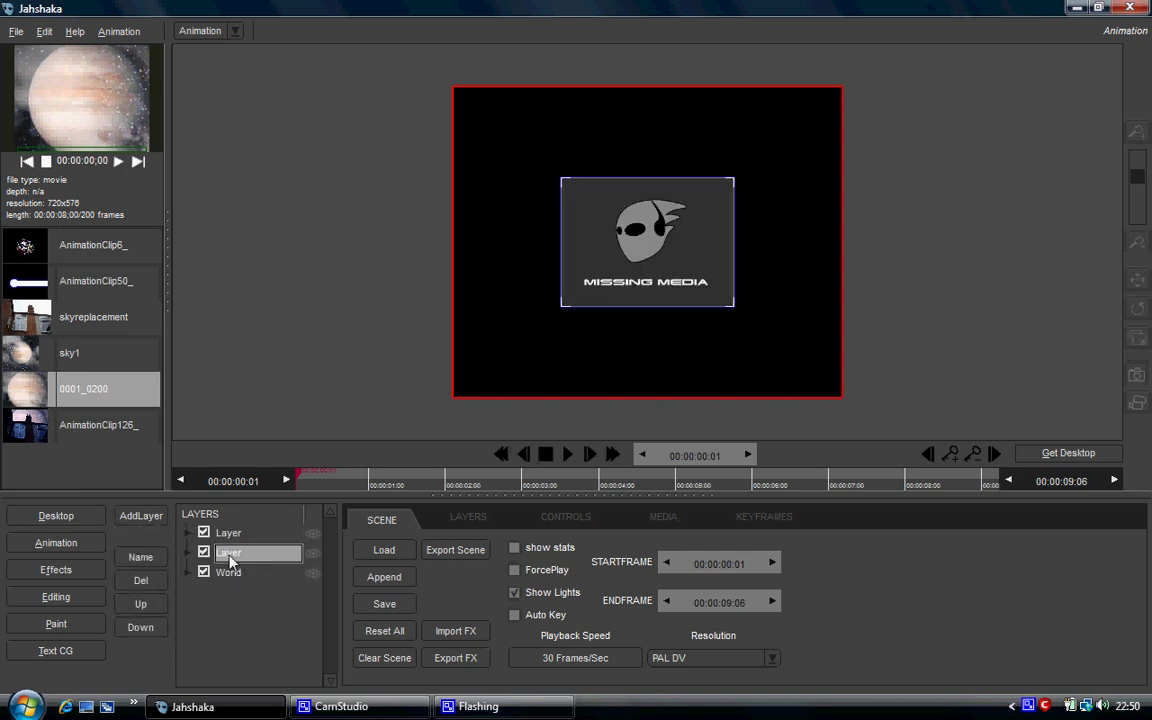
{"action": "left_click", "coordinate": [252, 534]}
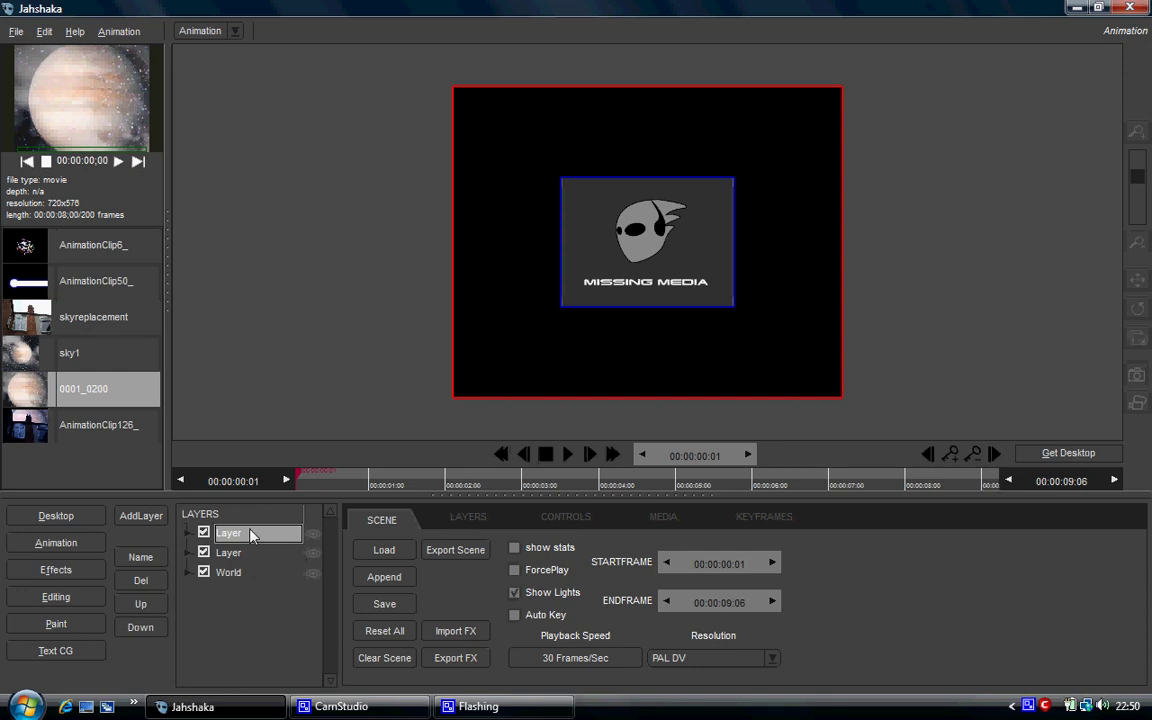
{"action": "left_click", "coordinate": [70, 312]}
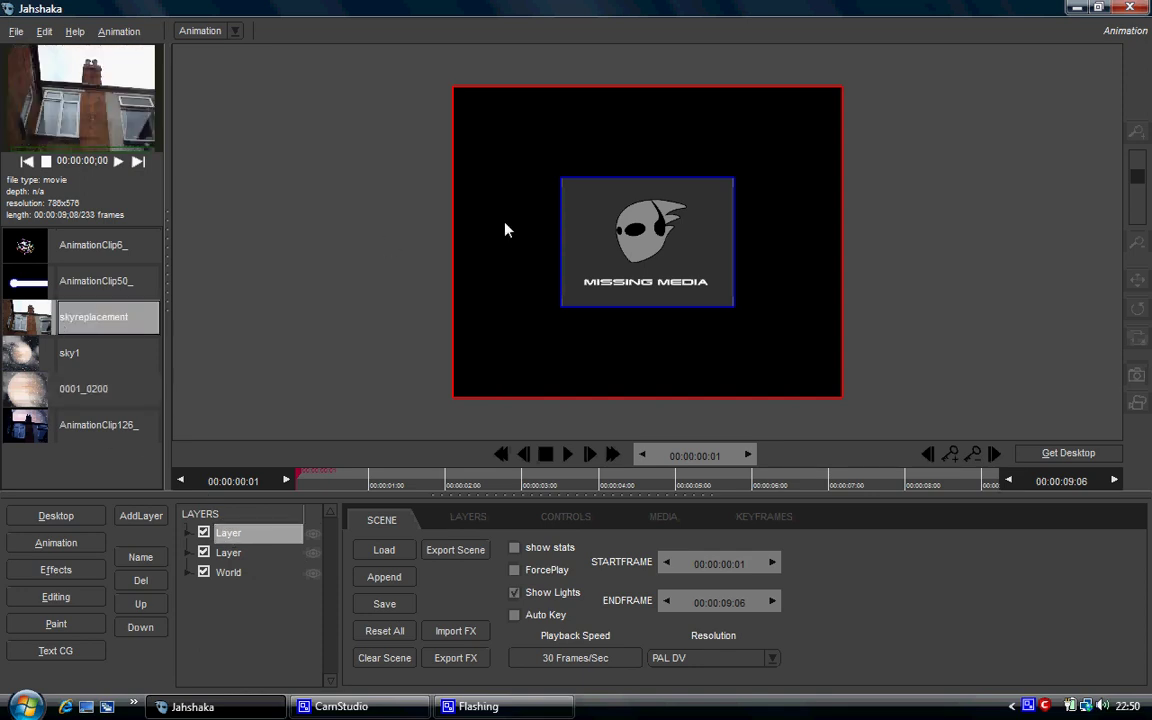
{"action": "left_click", "coordinate": [620, 233]}
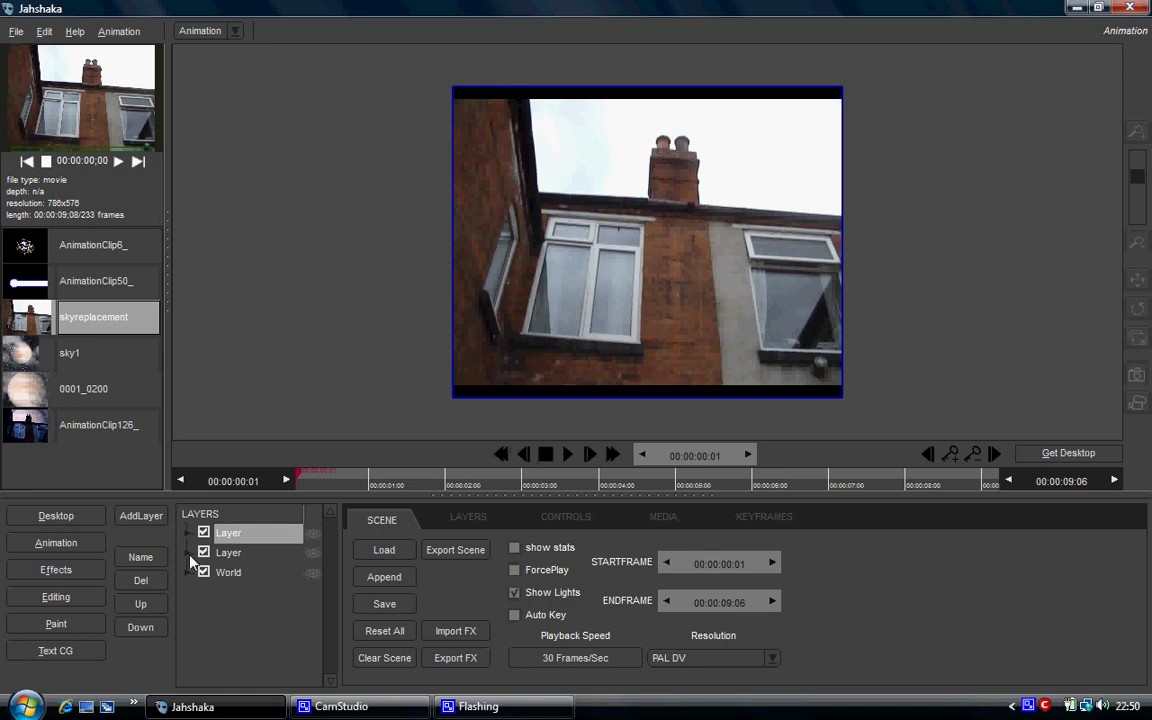
{"action": "left_click", "coordinate": [245, 553]}
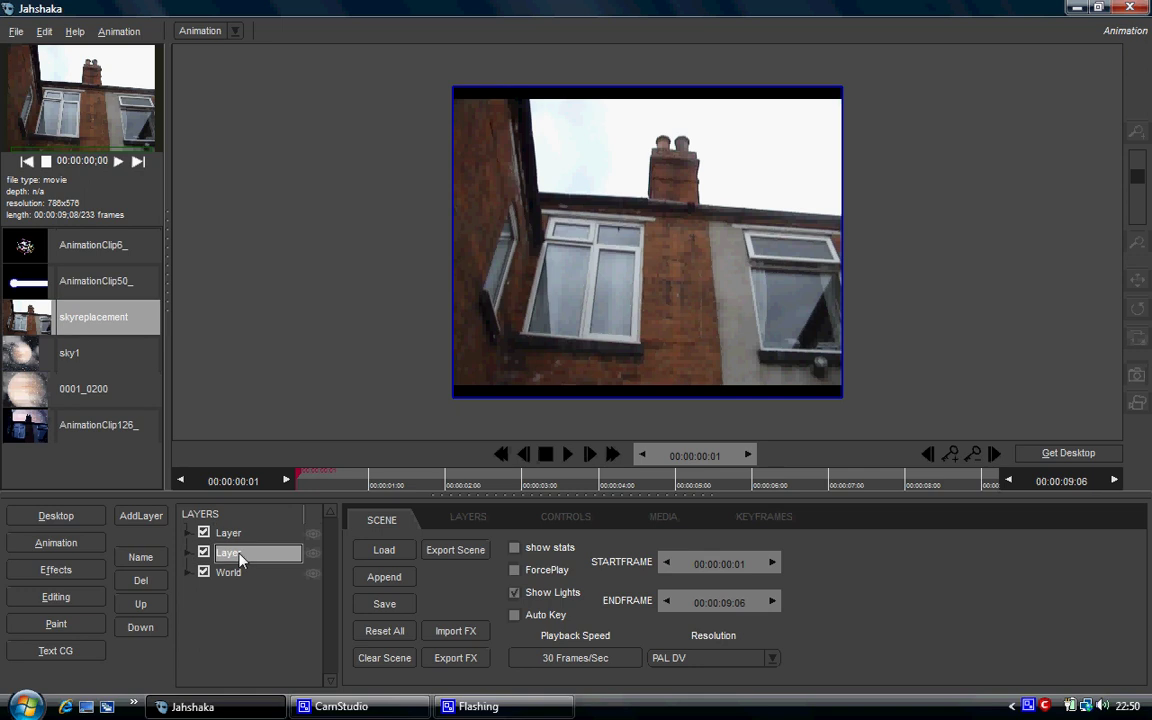
{"action": "left_click", "coordinate": [85, 400]}
{"action": "left_click", "coordinate": [622, 292]}
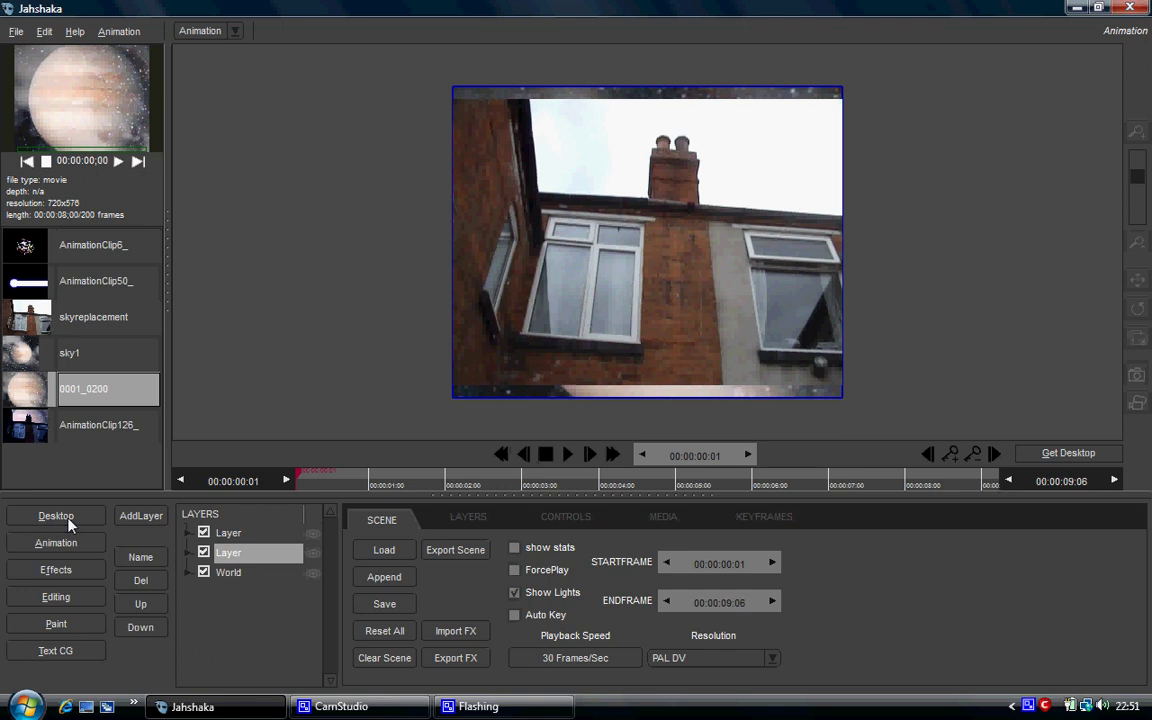
{"action": "left_click", "coordinate": [248, 536]}
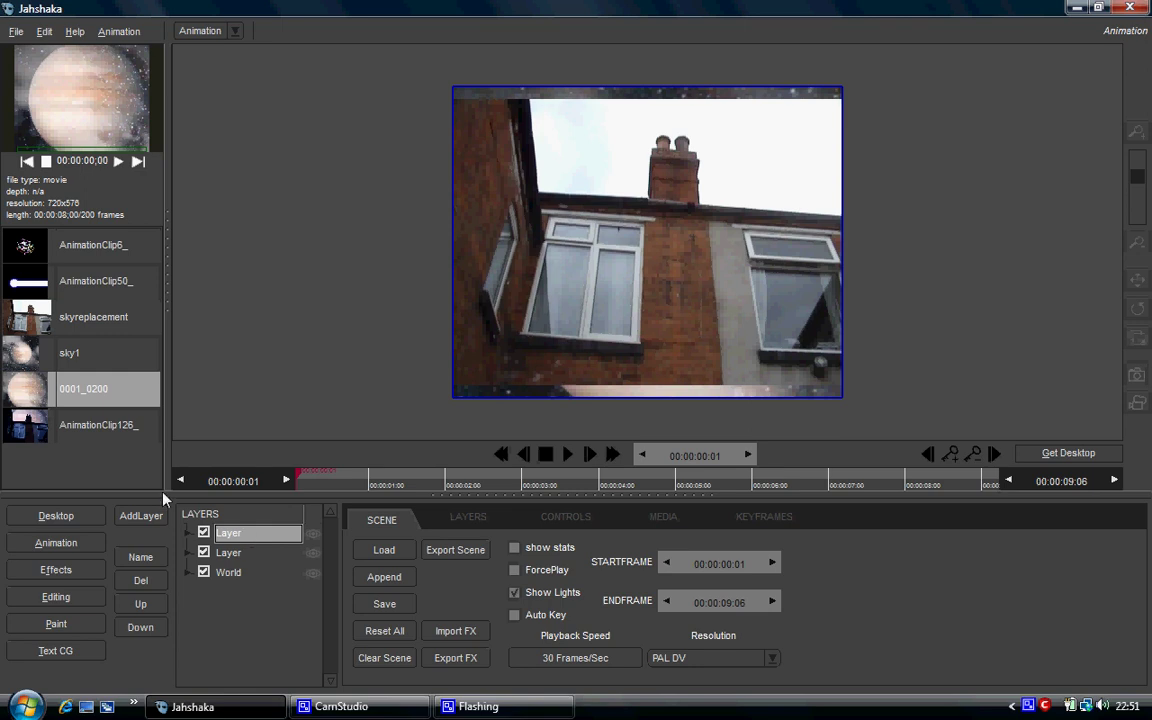
- Open the chroma keyer and load the skyreplacement clip into it
{"action": "left_click", "coordinate": [43, 516]}
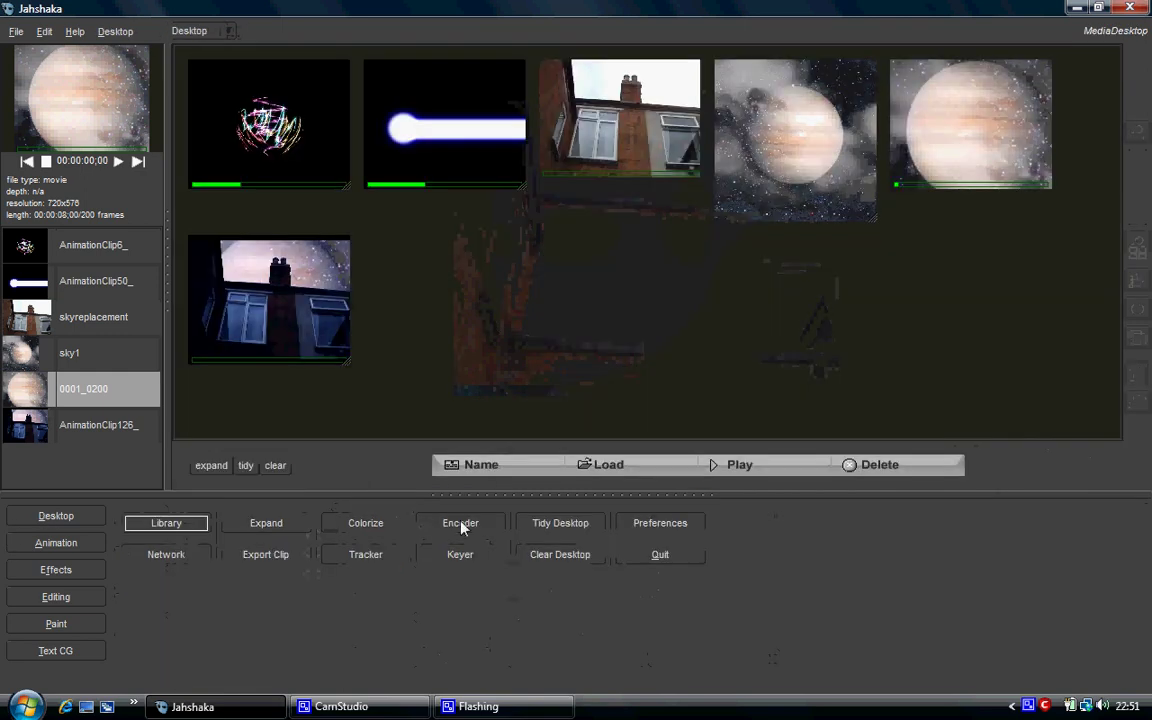
{"action": "left_click", "coordinate": [461, 557]}
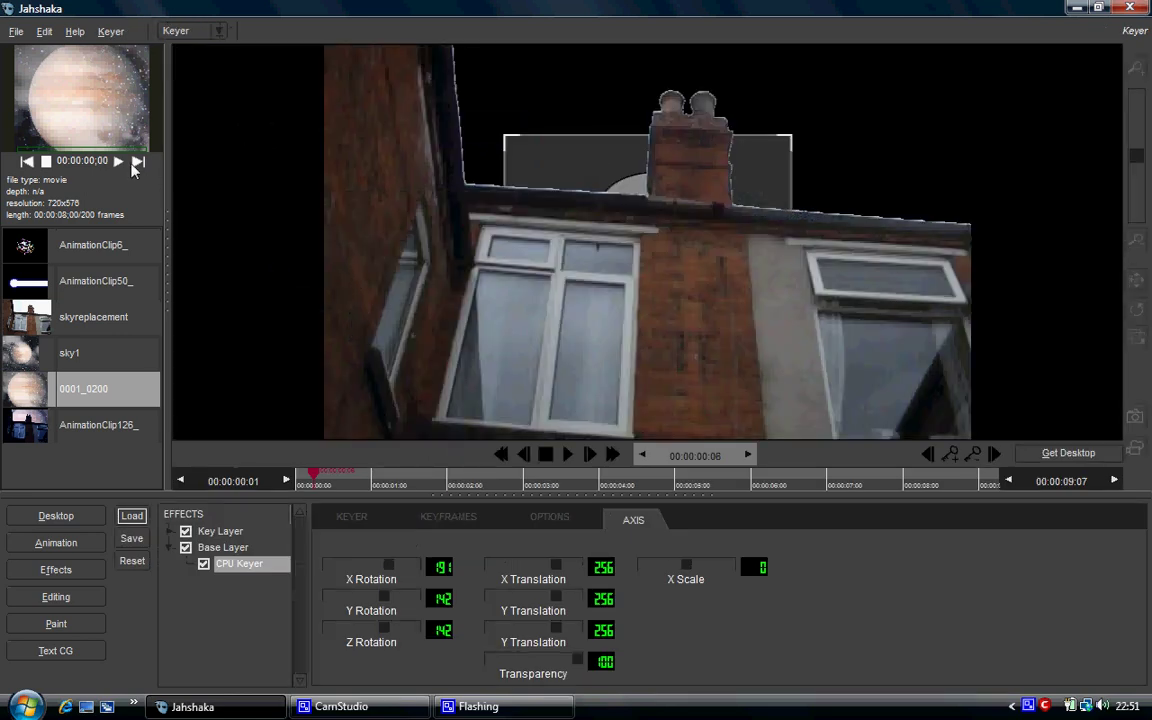
{"action": "left_click", "coordinate": [358, 518]}
{"action": "left_click", "coordinate": [448, 517]}
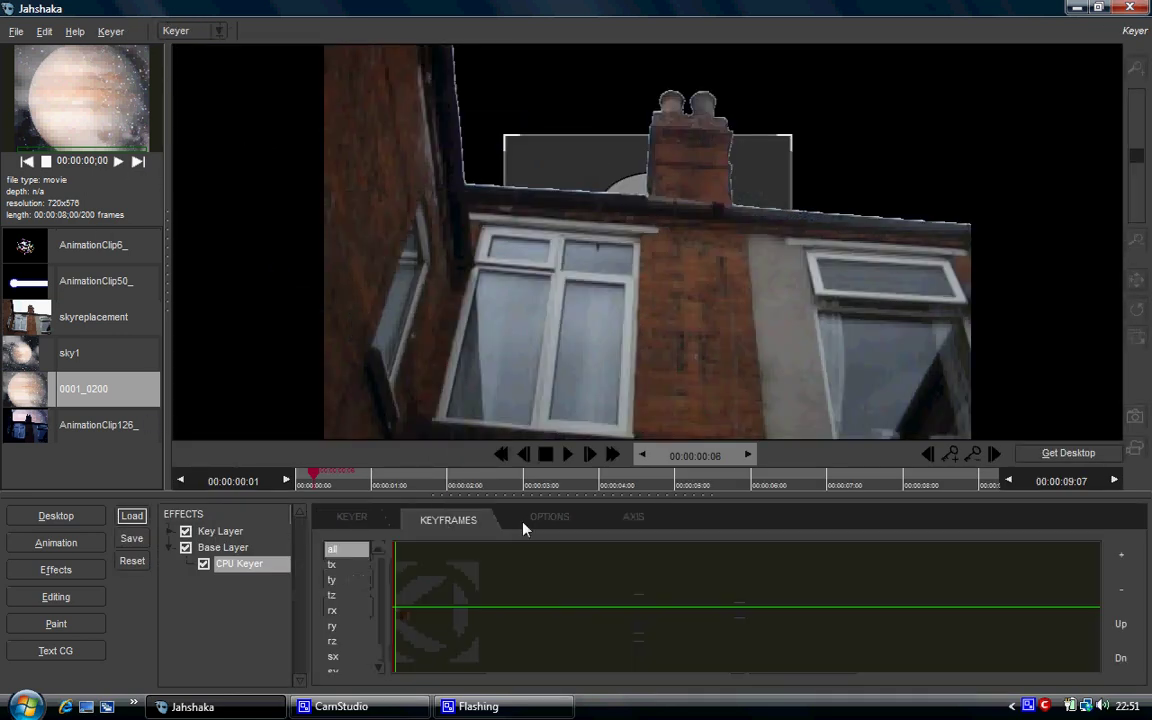
{"action": "left_click", "coordinate": [550, 517]}
{"action": "left_click", "coordinate": [610, 522]}
{"action": "left_click", "coordinate": [349, 519]}
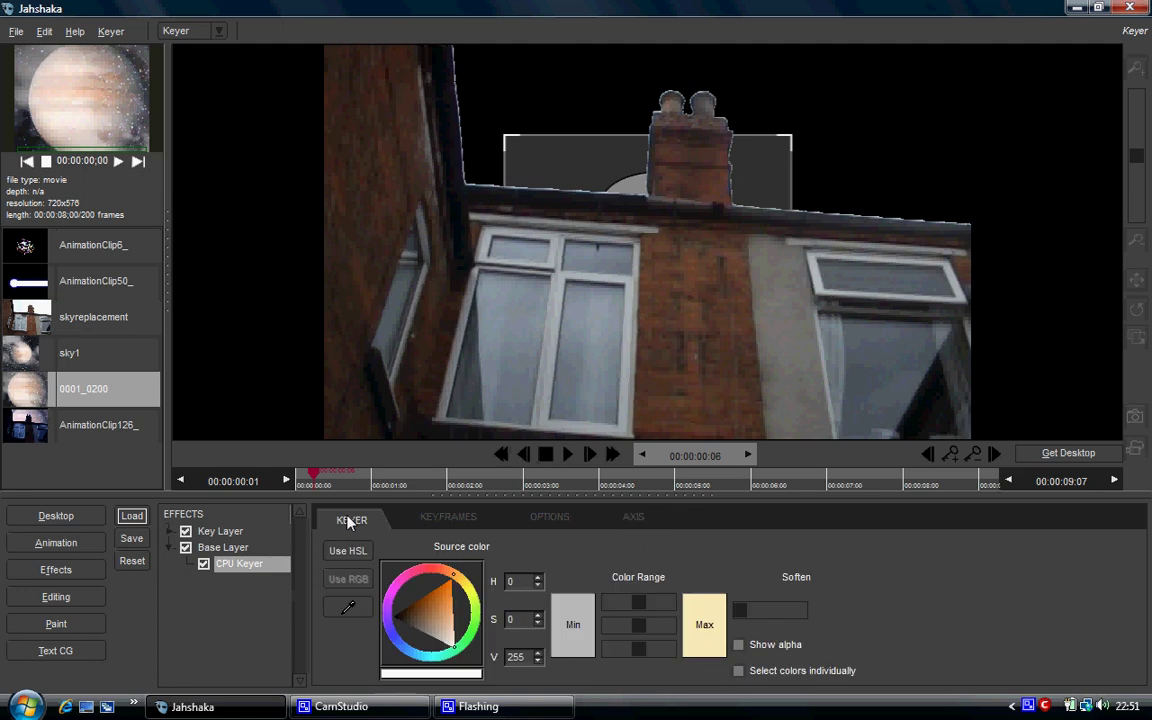
{"action": "left_click", "coordinate": [46, 305]}
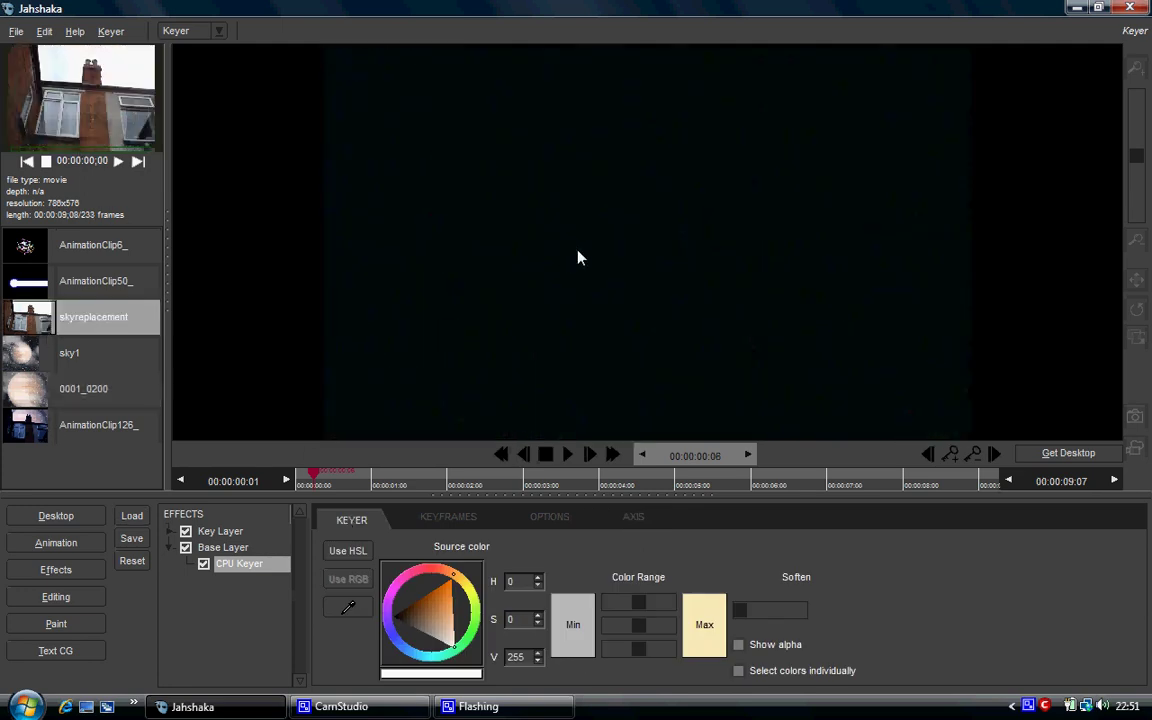
- At a later frame, sample pure white from the sky as the key colour
{"action": "left_click_drag", "start_coordinate": [318, 486], "coordinate": [360, 474]}
{"action": "left_click", "coordinate": [345, 607]}
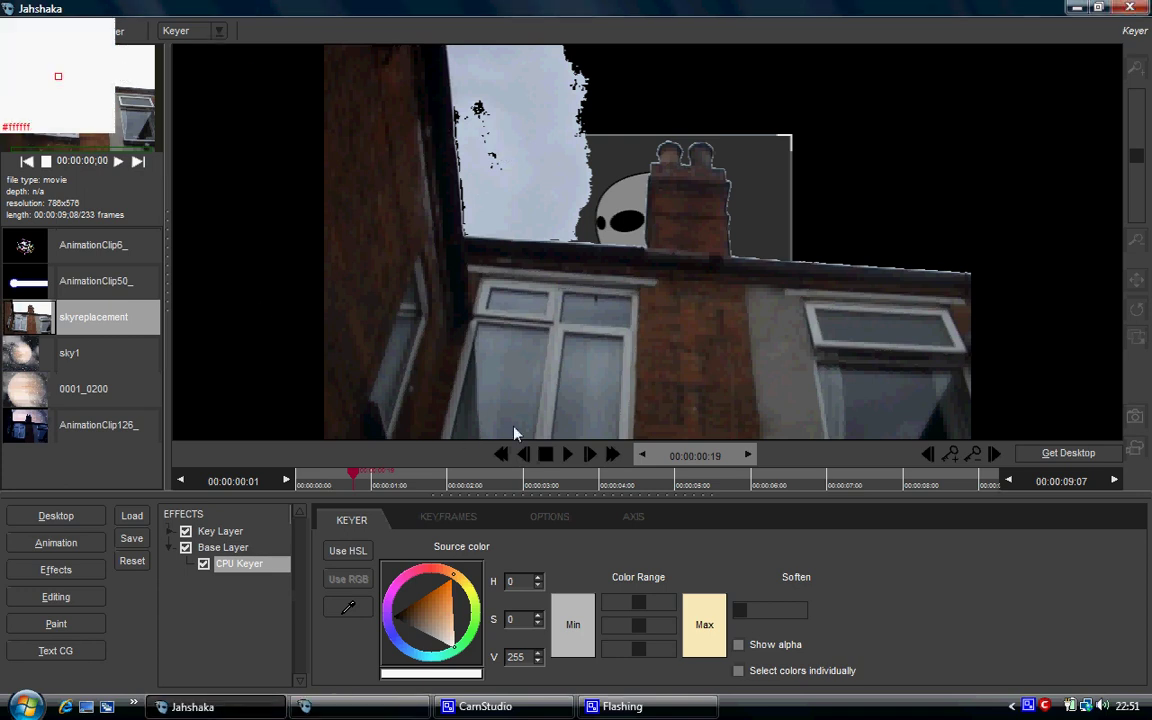
{"action": "left_click", "coordinate": [466, 390]}
{"action": "left_click", "coordinate": [632, 519]}
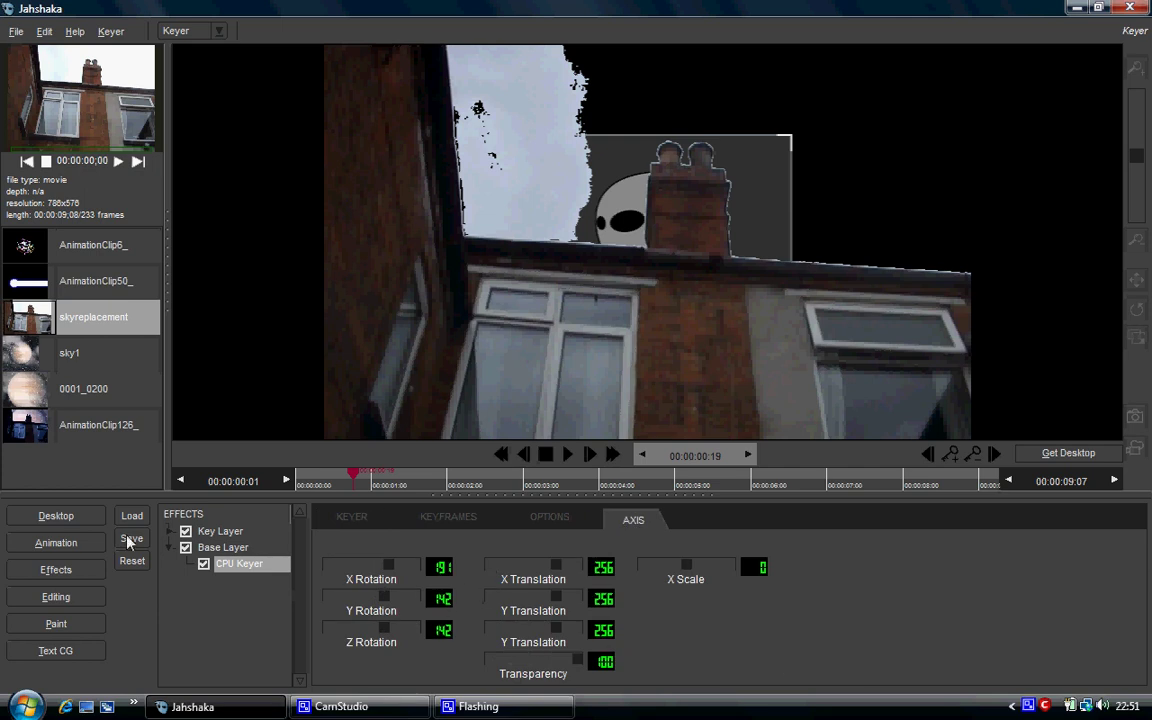
- Add a Chroma Key CPU effect to the house layer
{"action": "left_click", "coordinate": [66, 549]}
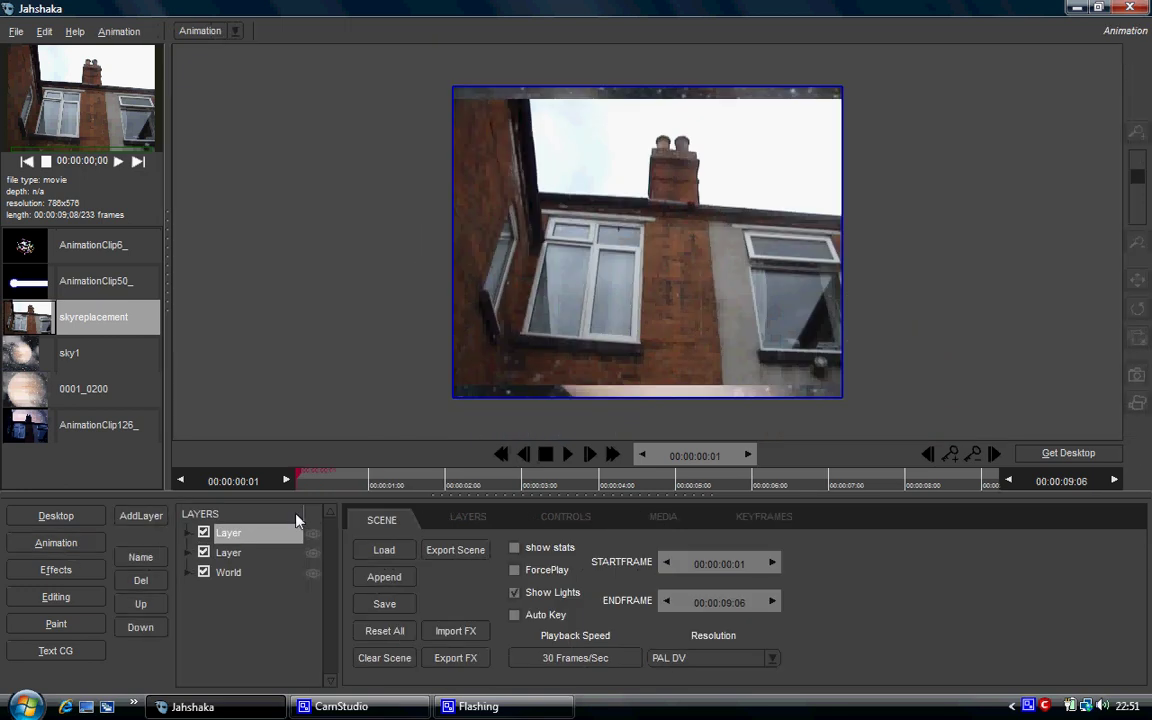
{"action": "left_click", "coordinate": [456, 520]}
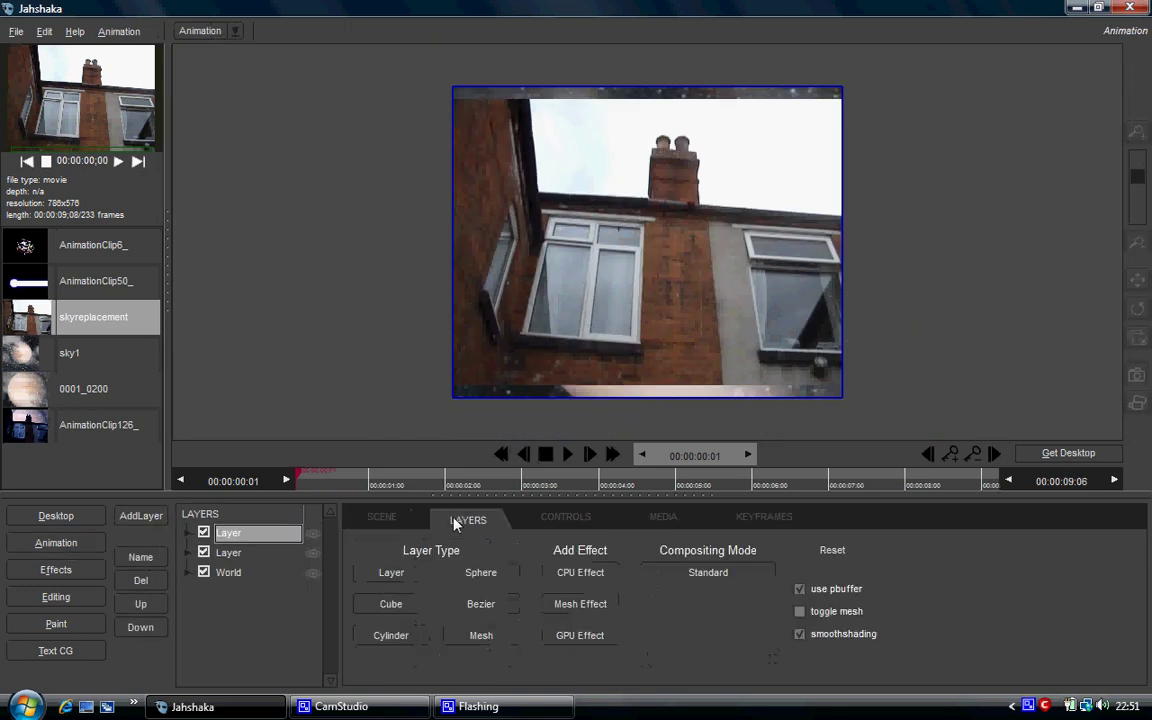
{"action": "left_click", "coordinate": [580, 572]}
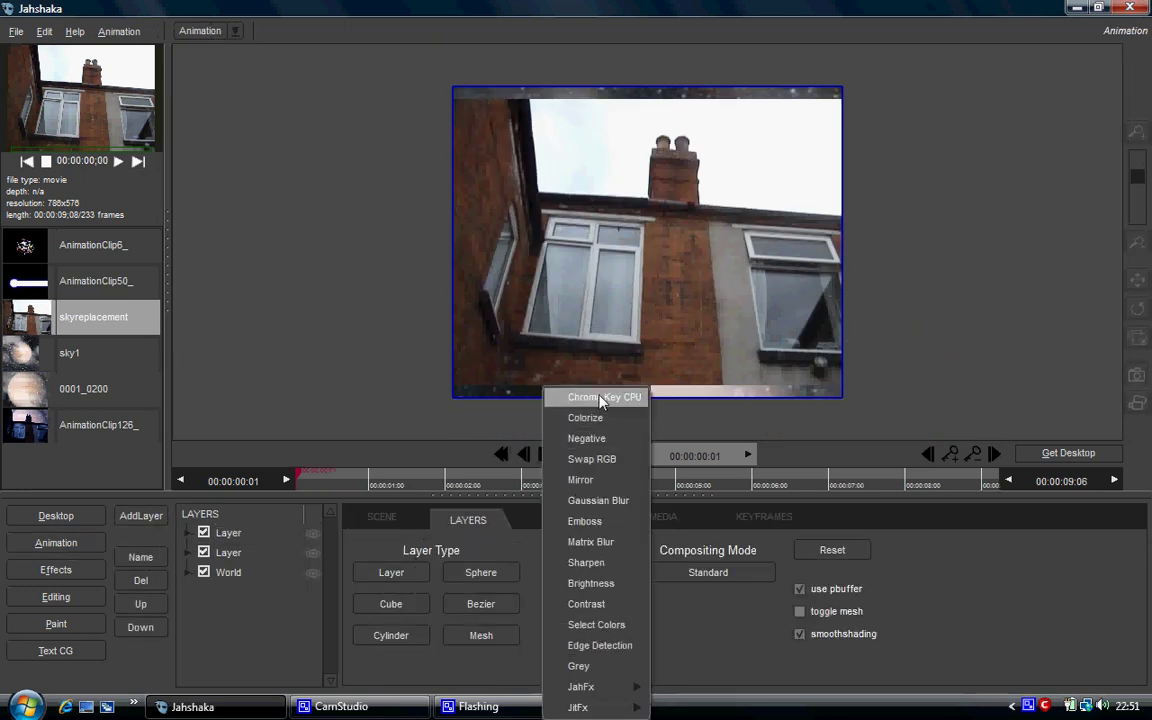
{"action": "left_click", "coordinate": [602, 398]}
{"action": "left_click", "coordinate": [573, 573]}
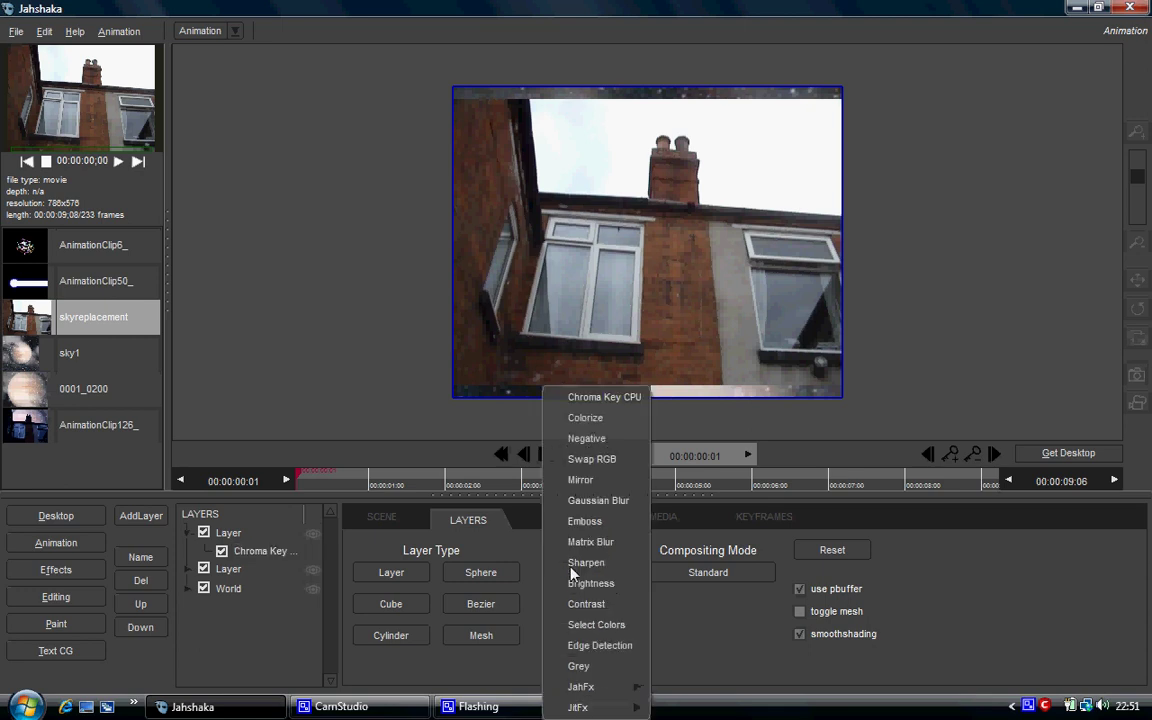
- Mistakenly enter 191 and 142 as X and Y Rotation, then reset both rotations to 0
{"action": "left_click", "coordinate": [566, 518]}
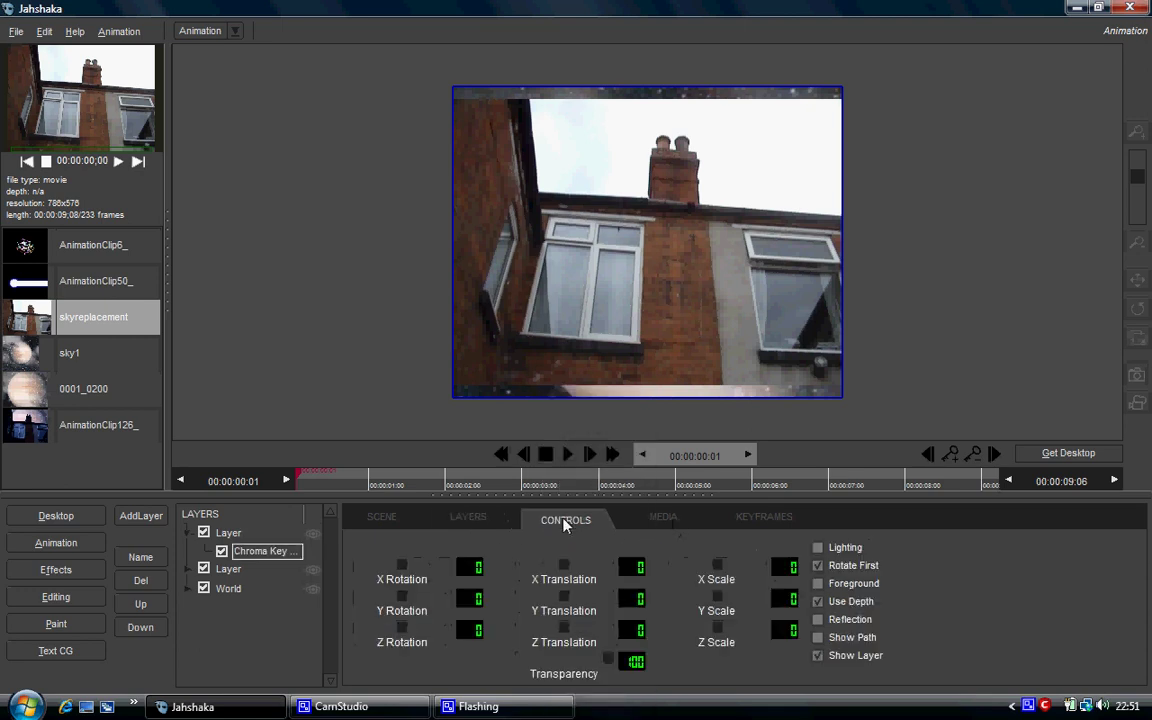
{"action": "left_click", "coordinate": [480, 570]}
{"action": "left_click", "coordinate": [502, 375]}
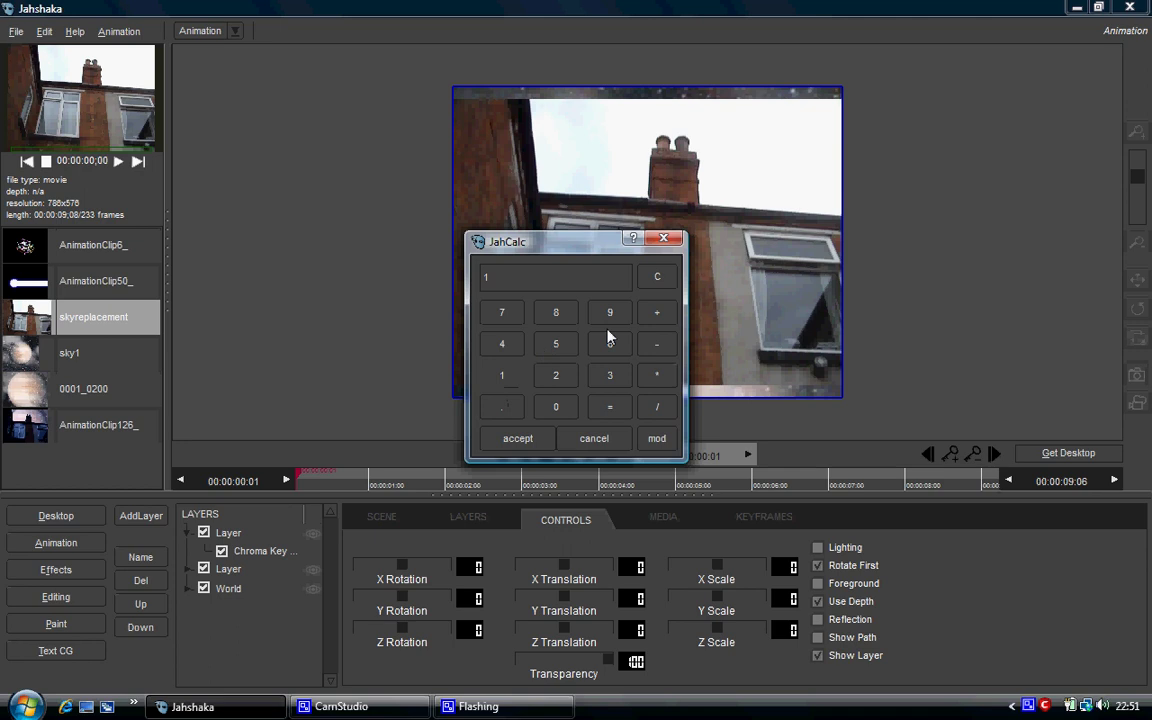
{"action": "left_click", "coordinate": [610, 312]}
{"action": "left_click", "coordinate": [512, 436]}
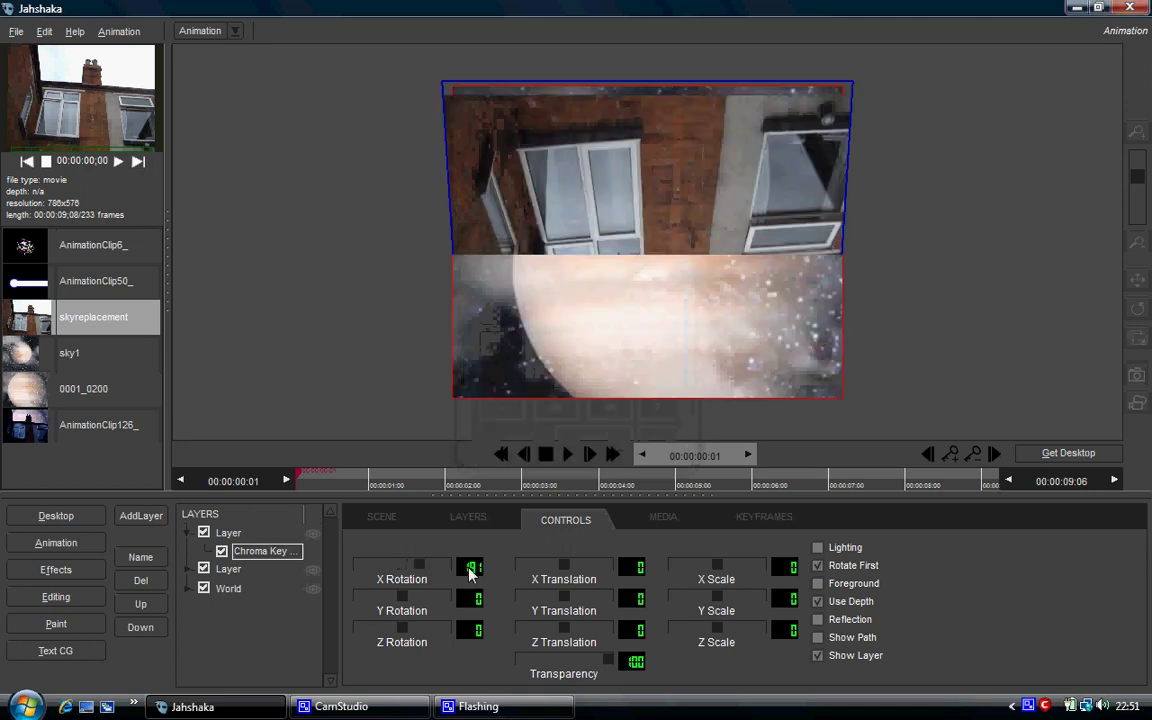
{"action": "left_click", "coordinate": [509, 381]}
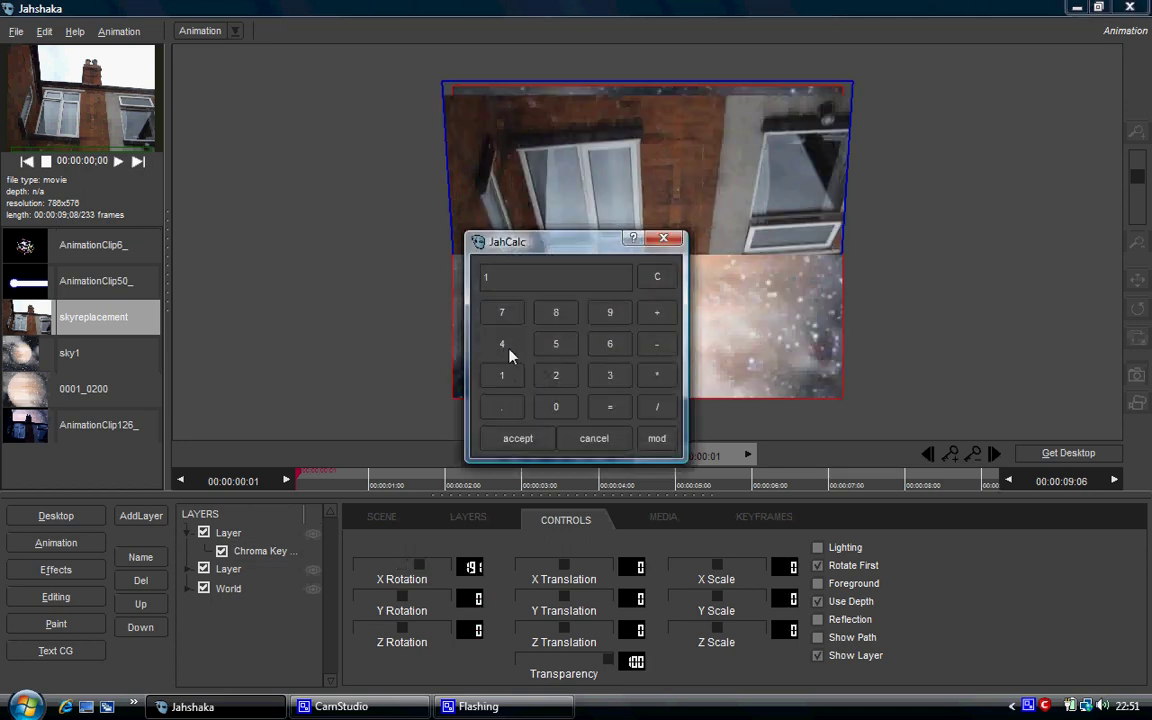
{"action": "left_click", "coordinate": [509, 350]}
{"action": "left_click", "coordinate": [548, 379]}
{"action": "left_click", "coordinate": [534, 444]}
{"action": "right_click", "coordinate": [470, 566]}
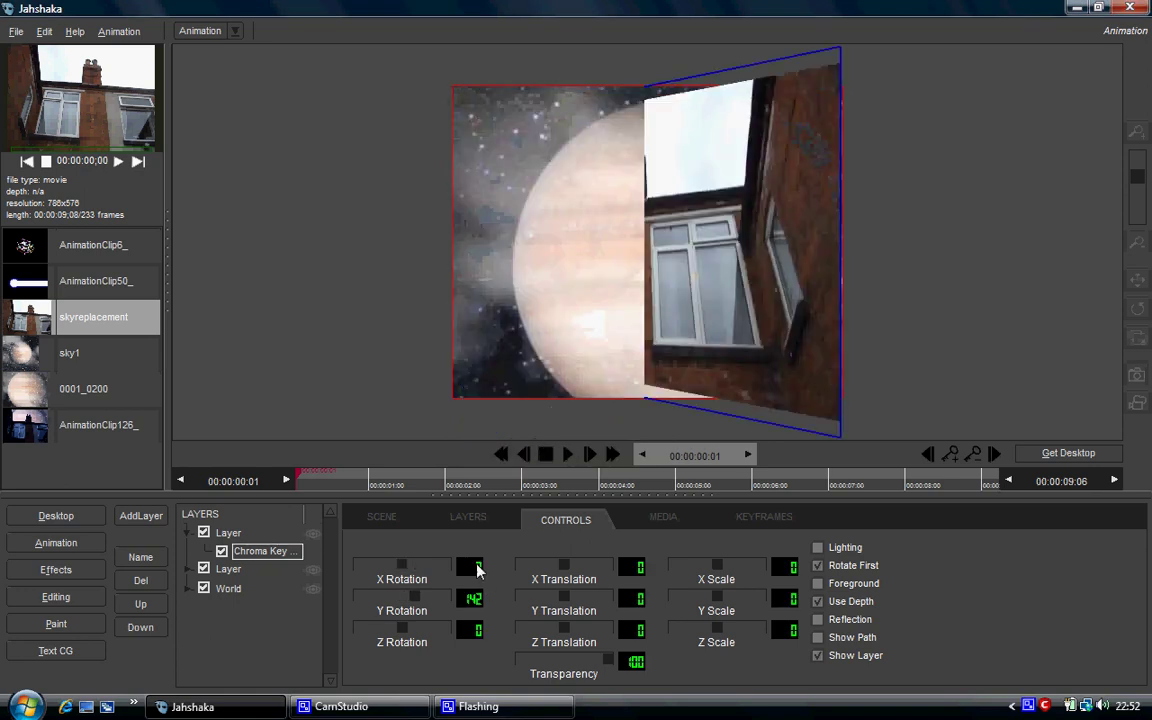
{"action": "right_click", "coordinate": [470, 598]}
- Set the Chroma Key lows to Red 191, Green 142 and Blue 142
{"action": "left_click", "coordinate": [287, 553]}
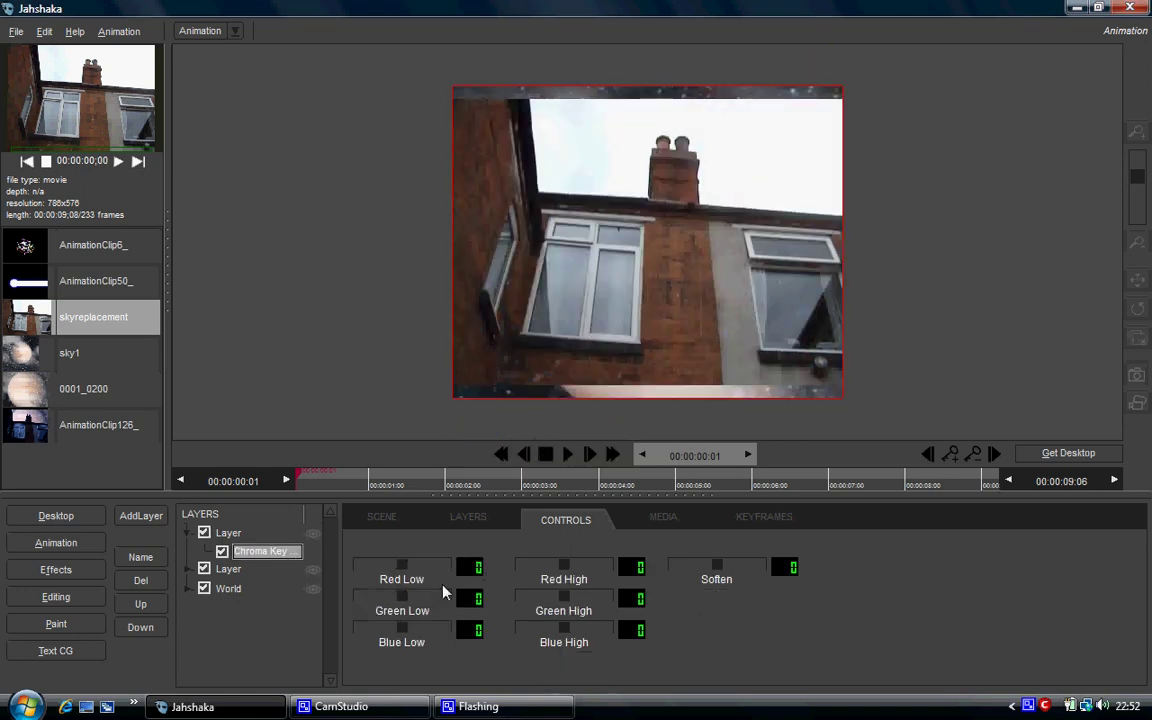
{"action": "left_click", "coordinate": [467, 568]}
{"action": "type", "text": "191"}
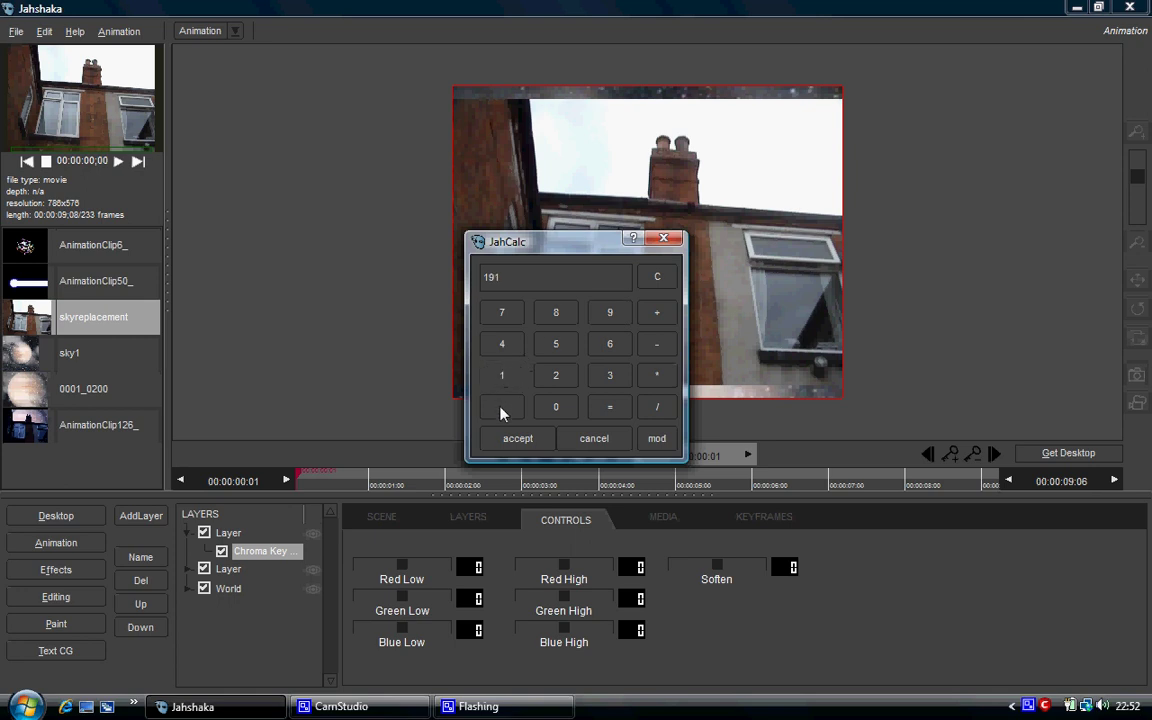
{"action": "key", "text": "Return"}
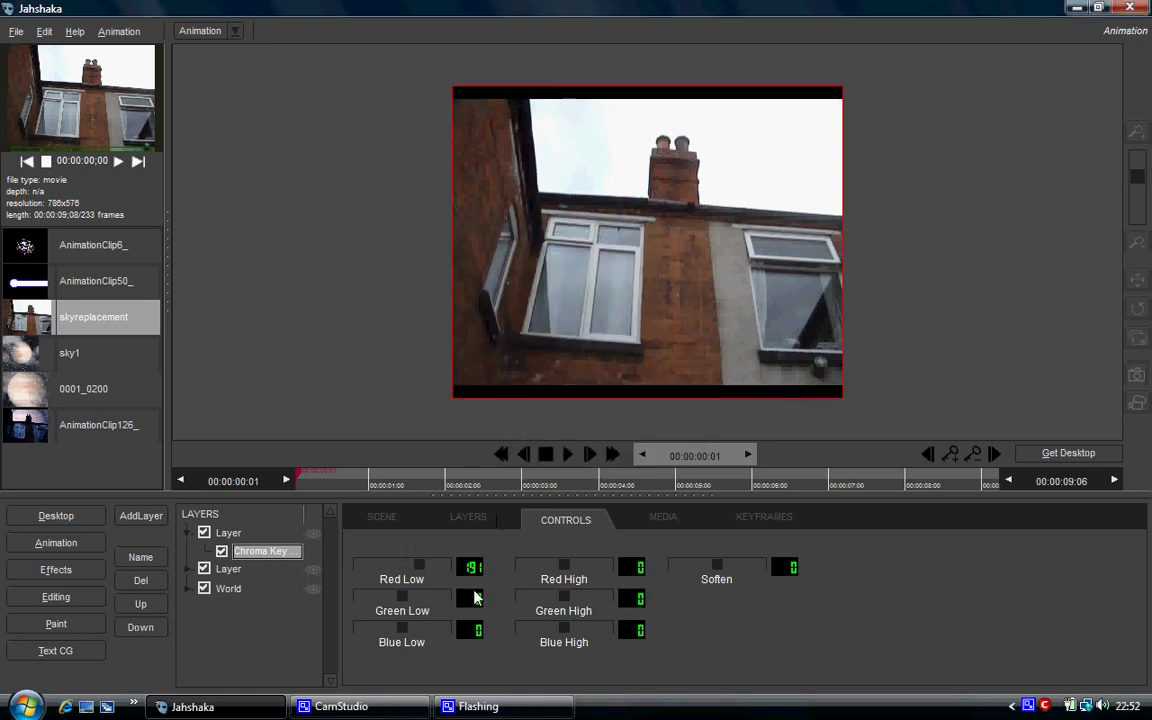
{"action": "left_click", "coordinate": [470, 598]}
{"action": "left_click", "coordinate": [505, 345]}
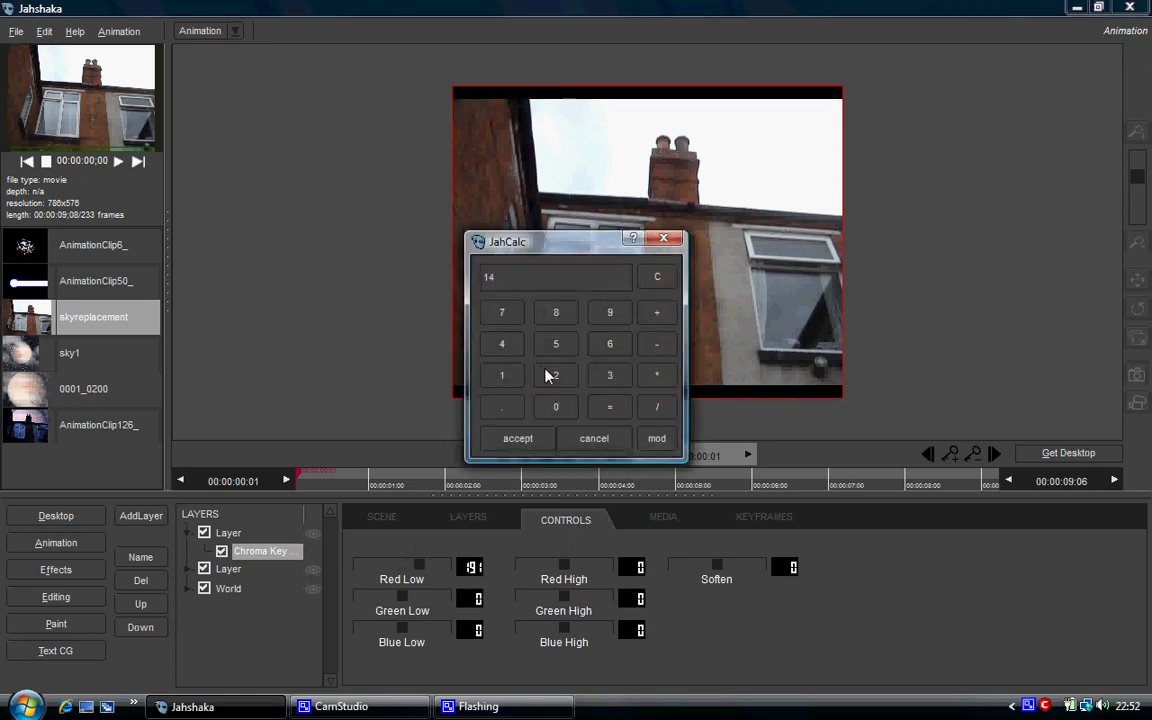
{"action": "left_click", "coordinate": [520, 437]}
{"action": "left_click", "coordinate": [472, 628]}
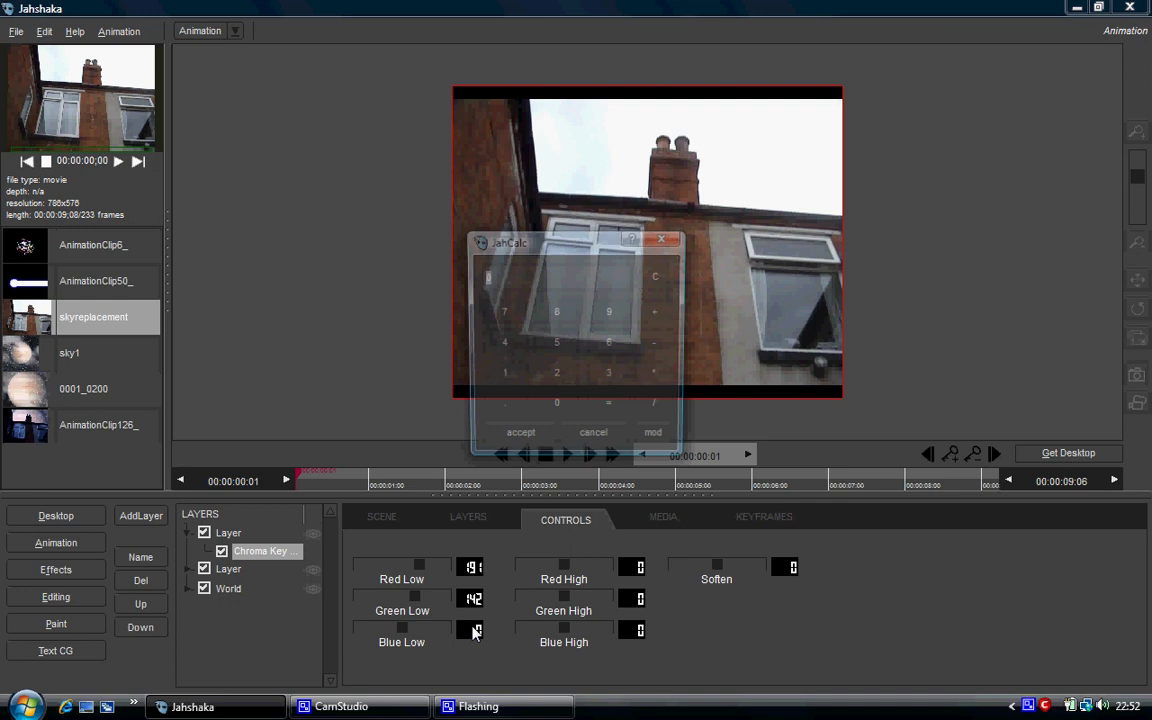
{"action": "left_click", "coordinate": [496, 384]}
{"action": "left_click", "coordinate": [504, 347]}
{"action": "left_click", "coordinate": [550, 377]}
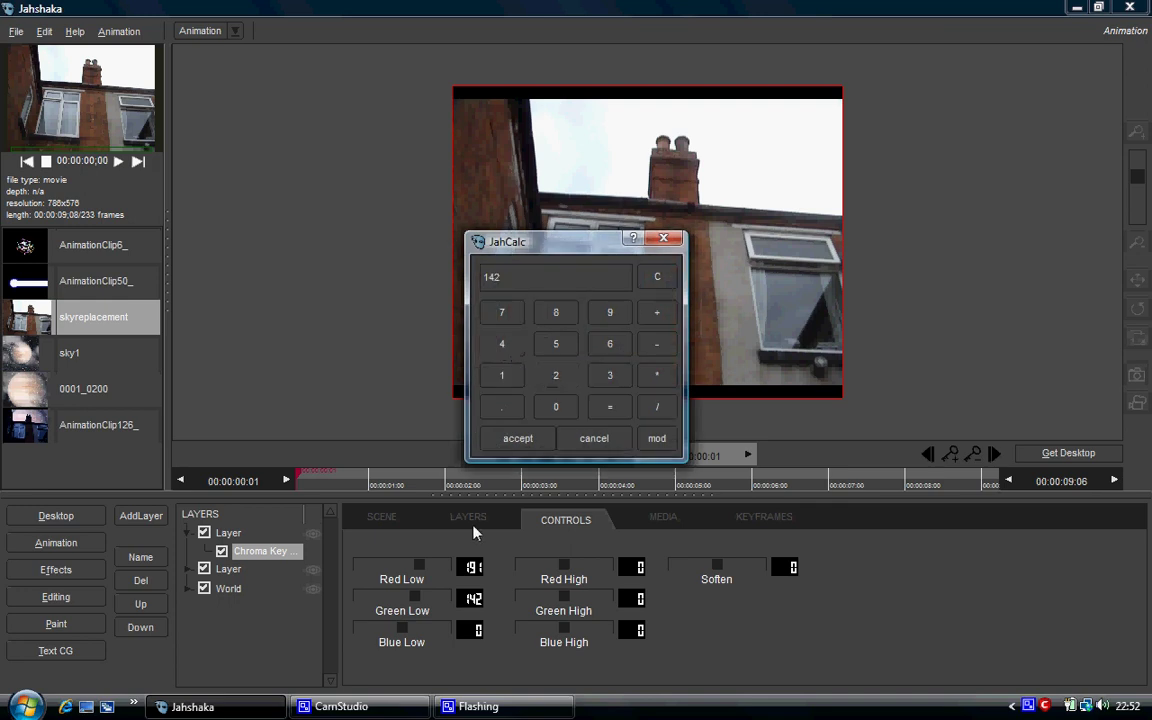
{"action": "left_click", "coordinate": [516, 438]}
- Set the Chroma Key Red, Green and Blue Highs all to 256
{"action": "left_click", "coordinate": [630, 567]}
{"action": "left_click", "coordinate": [518, 438]}
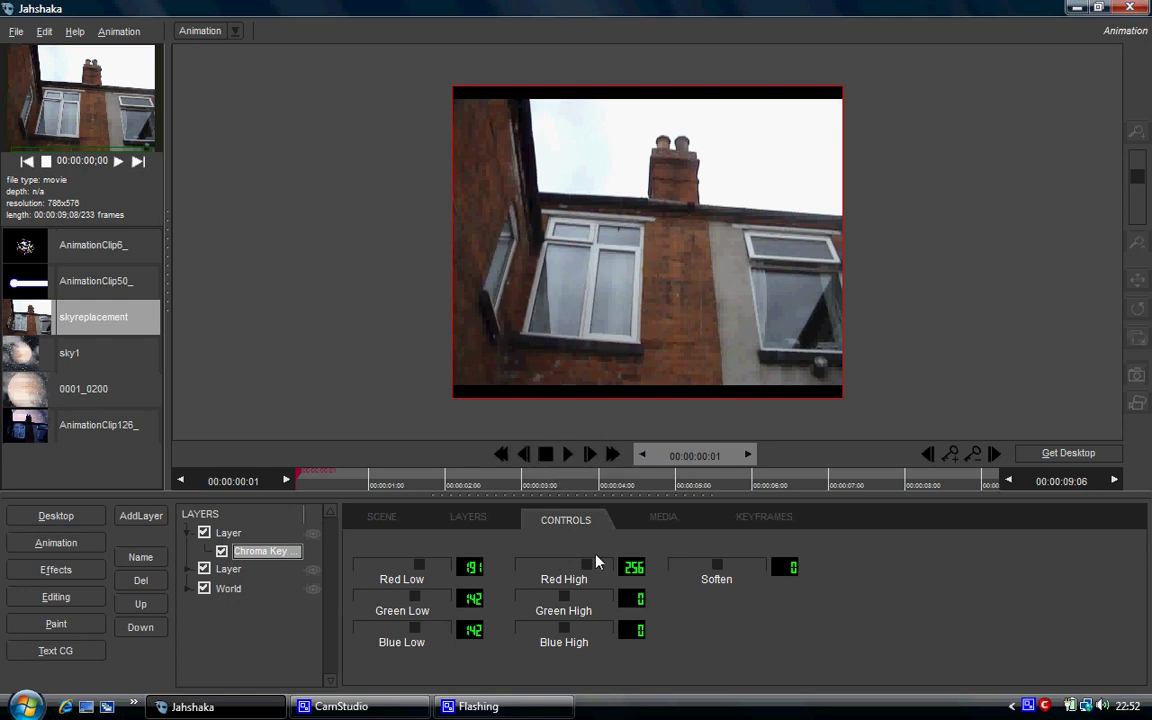
{"action": "left_click", "coordinate": [630, 598]}
{"action": "left_click", "coordinate": [556, 375]}
{"action": "left_click", "coordinate": [556, 344]}
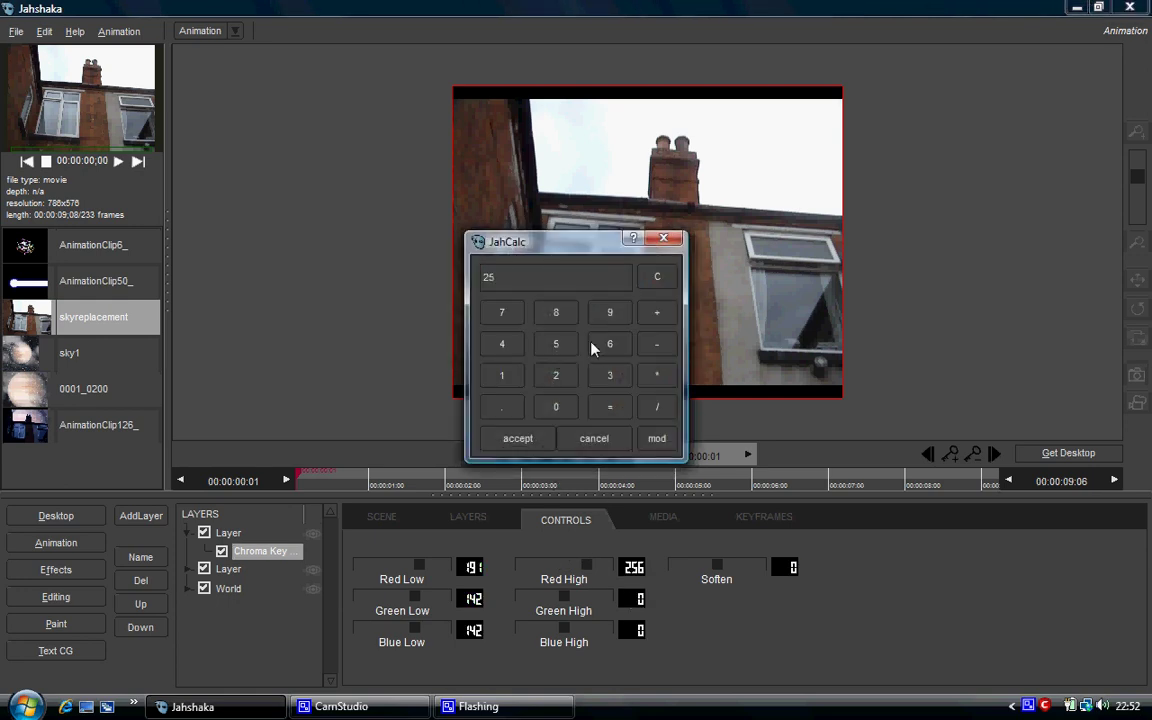
{"action": "left_click", "coordinate": [531, 436]}
{"action": "left_click", "coordinate": [630, 630]}
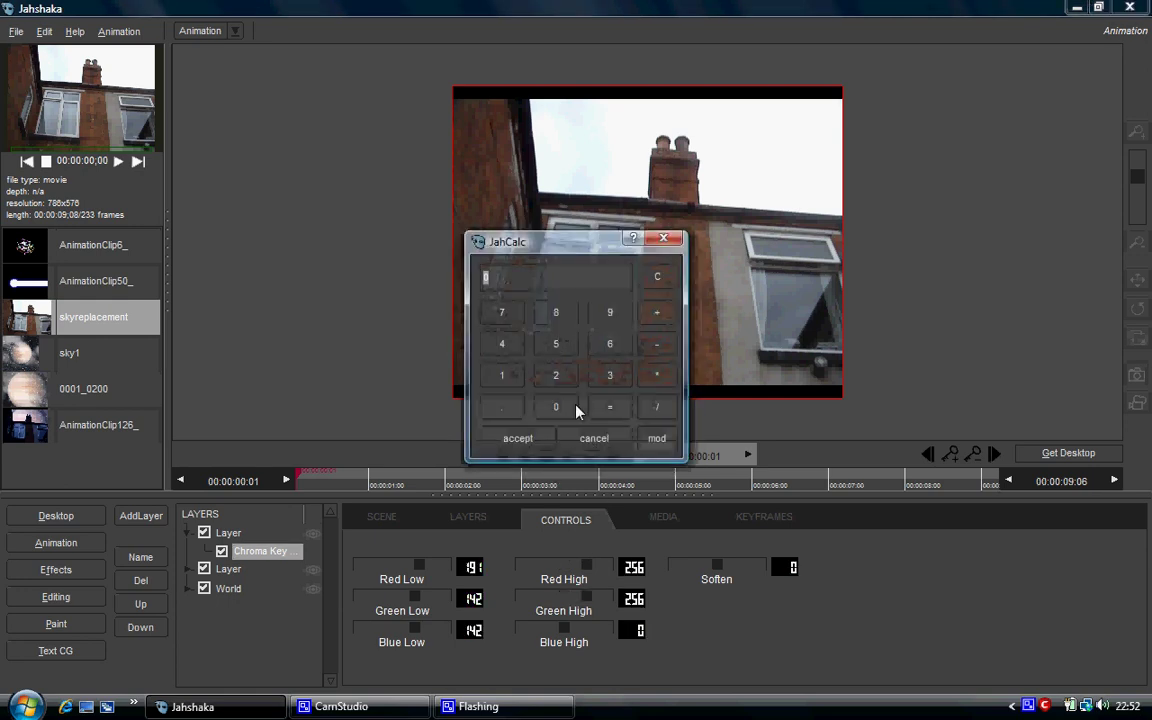
{"action": "left_click", "coordinate": [556, 375]}
{"action": "left_click", "coordinate": [556, 344]}
{"action": "left_click", "coordinate": [606, 344]}
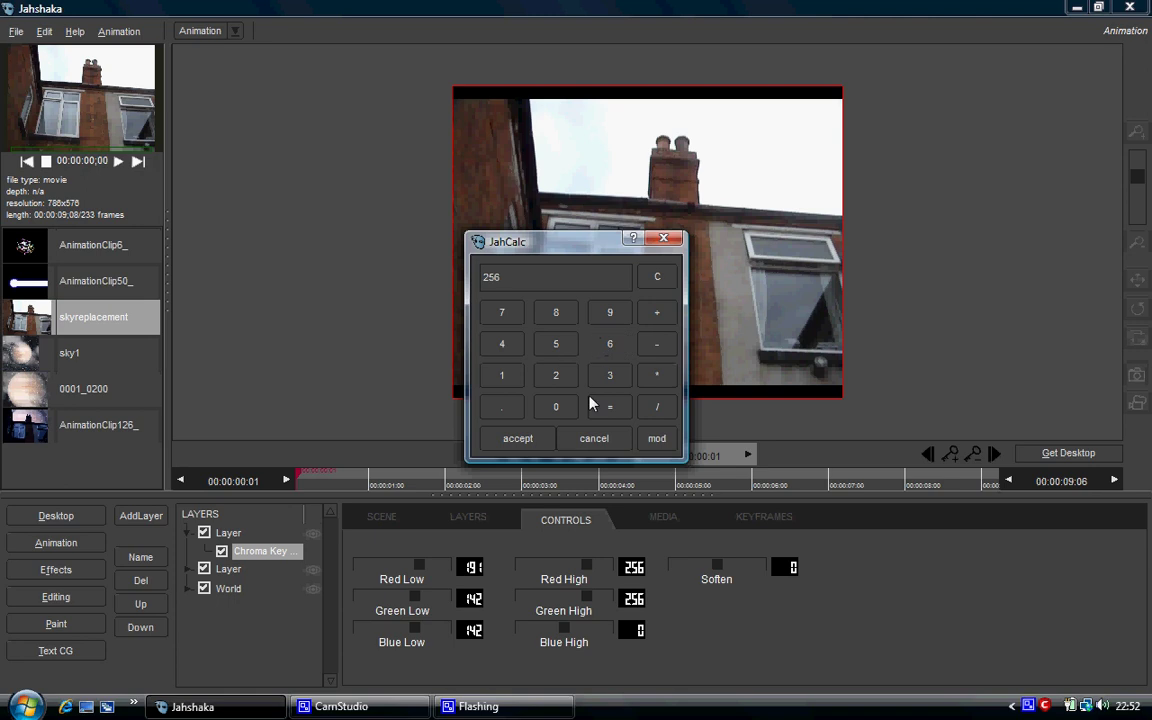
{"action": "left_click", "coordinate": [522, 438]}
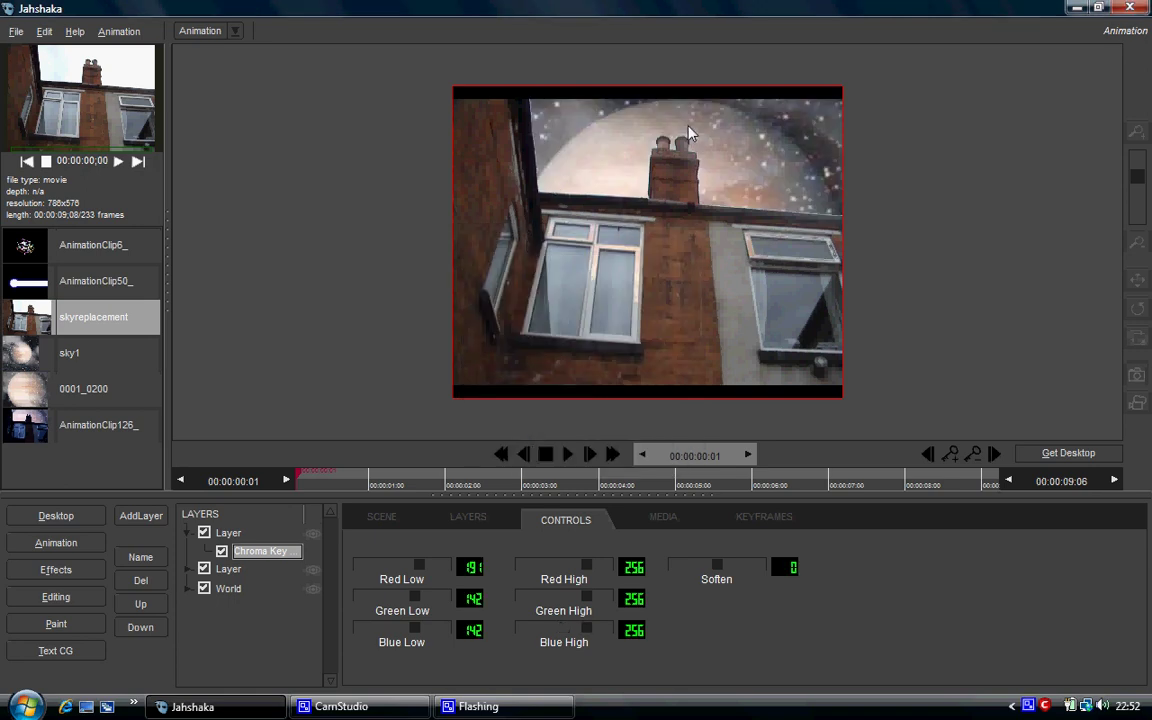
- Lower the Chroma Key Red Low across frames, to 156 around 4 seconds in
{"action": "left_click_drag", "start_coordinate": [302, 480], "coordinate": [268, 455]}
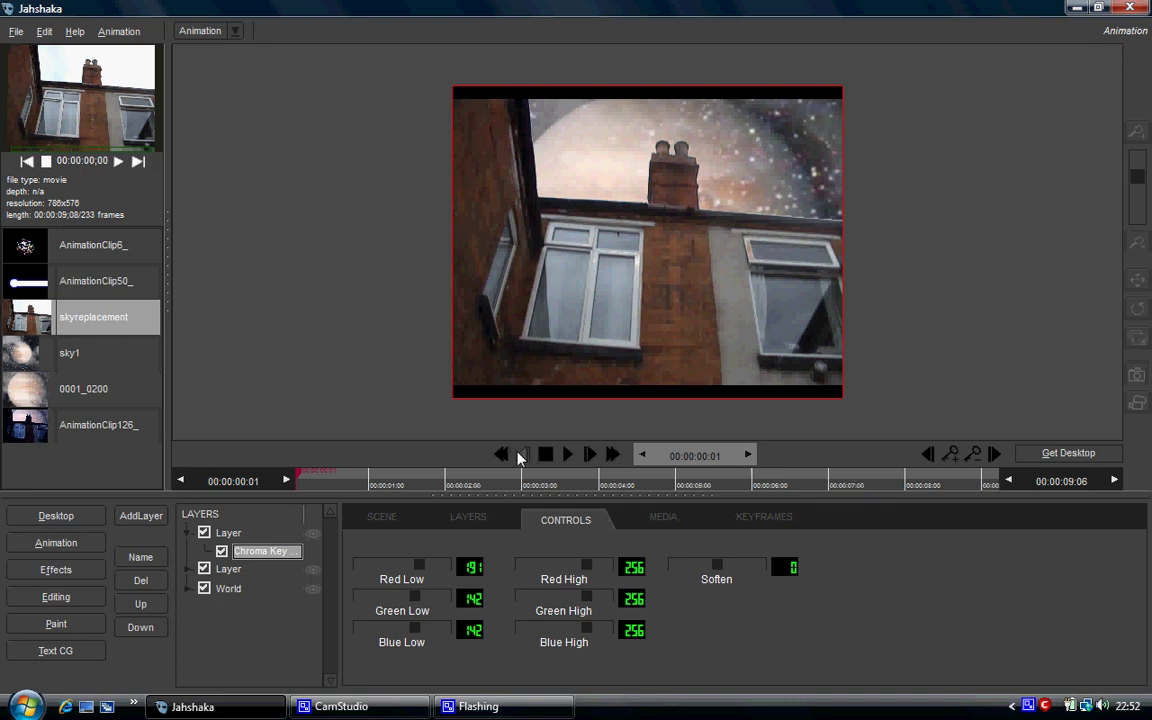
{"action": "left_click_drag", "start_coordinate": [299, 480], "coordinate": [604, 482]}
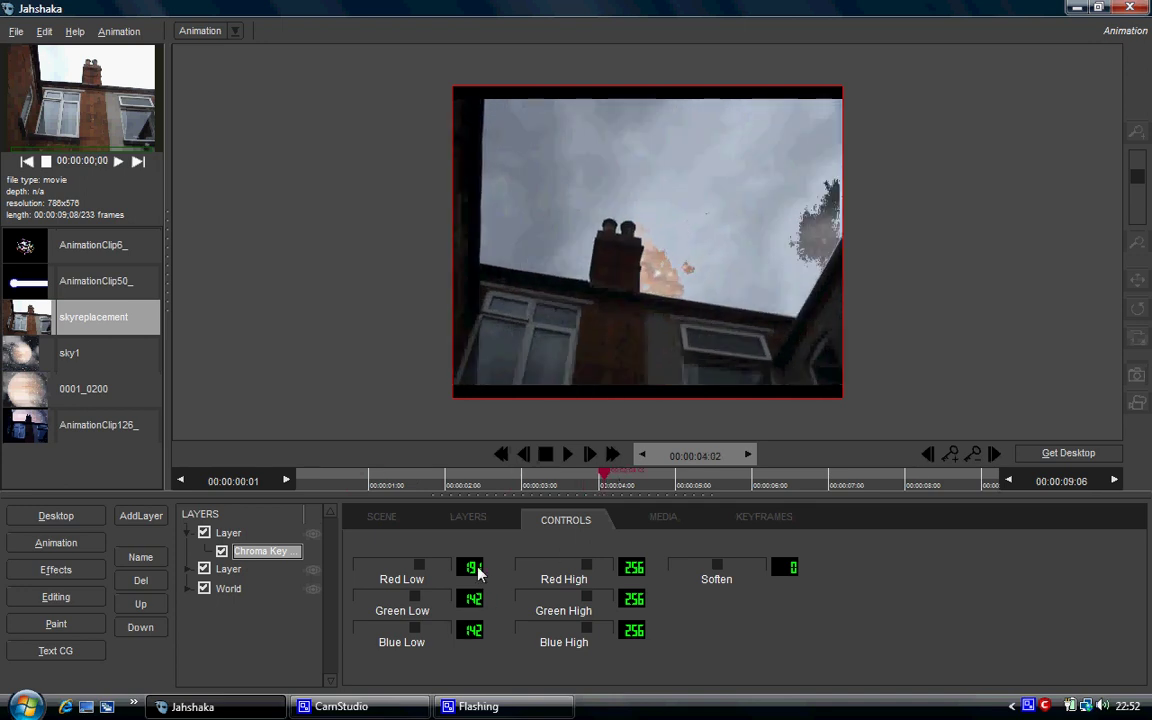
{"action": "left_click_drag", "start_coordinate": [478, 572], "coordinate": [458, 640]}
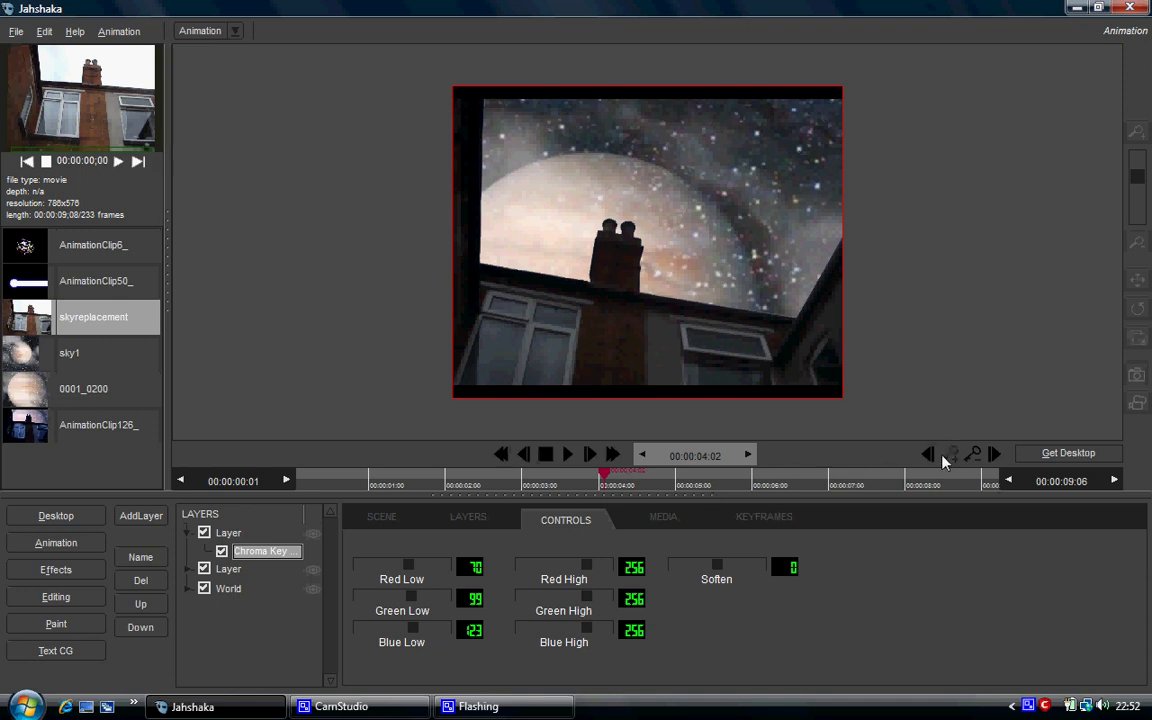
{"action": "left_click_drag", "start_coordinate": [604, 472], "coordinate": [356, 465]}
{"action": "left_click_drag", "start_coordinate": [472, 567], "coordinate": [463, 567]}
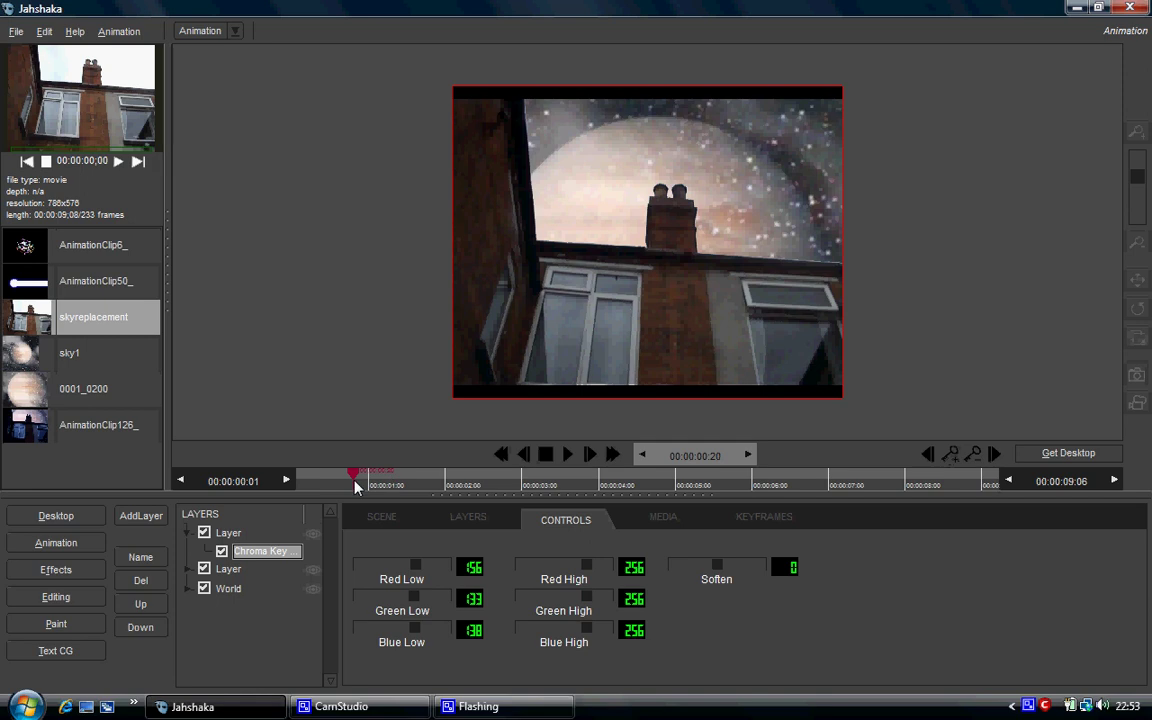
{"action": "left_click_drag", "start_coordinate": [336, 481], "coordinate": [812, 473]}
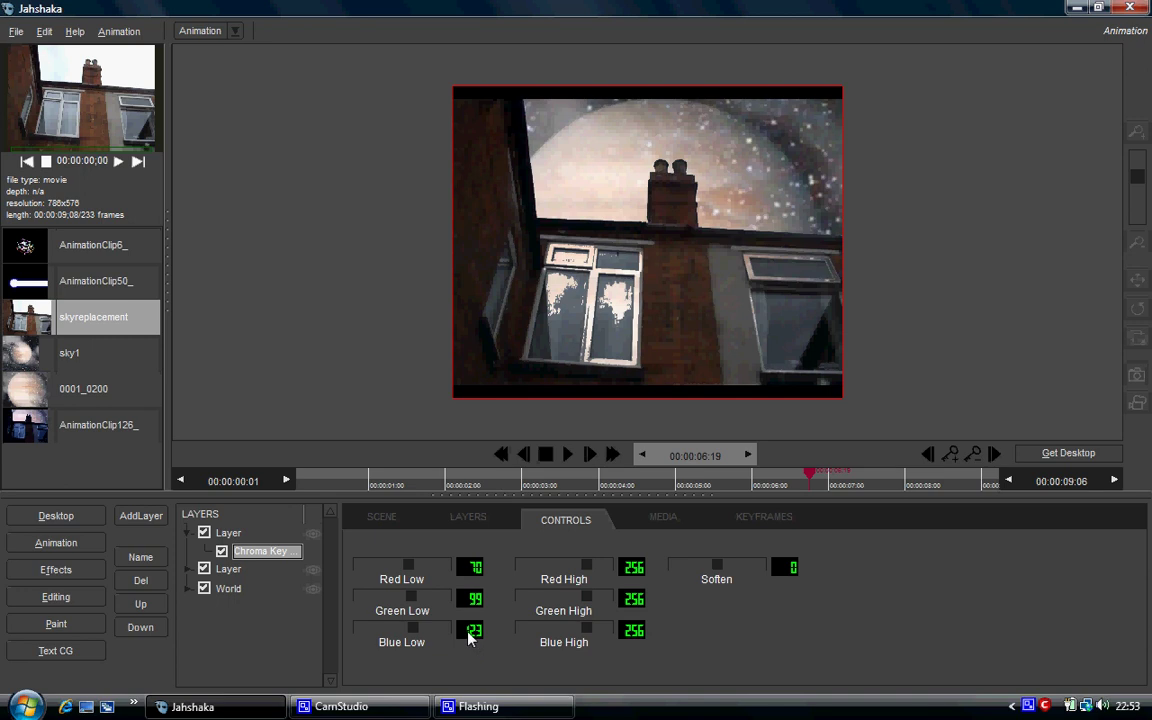
- Raise Blue Low to clean the window reflections, checking the key on other frames
{"action": "left_click_drag", "start_coordinate": [470, 638], "coordinate": [501, 632]}
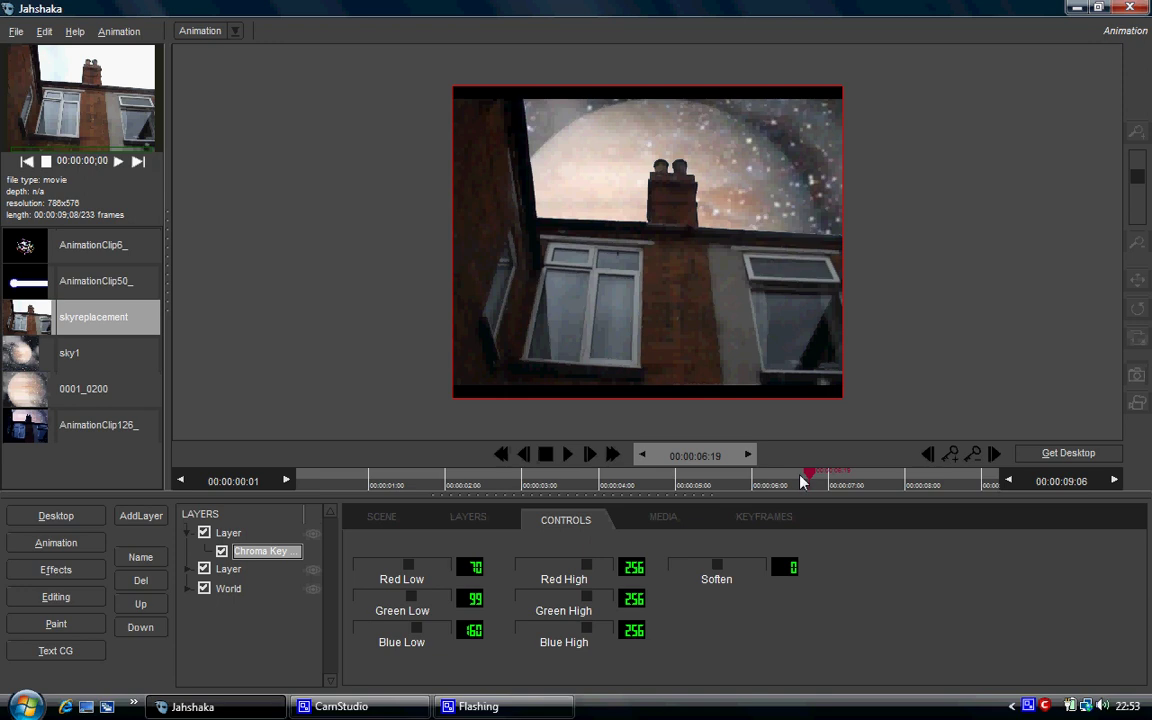
{"action": "left_click_drag", "start_coordinate": [773, 478], "coordinate": [941, 478]}
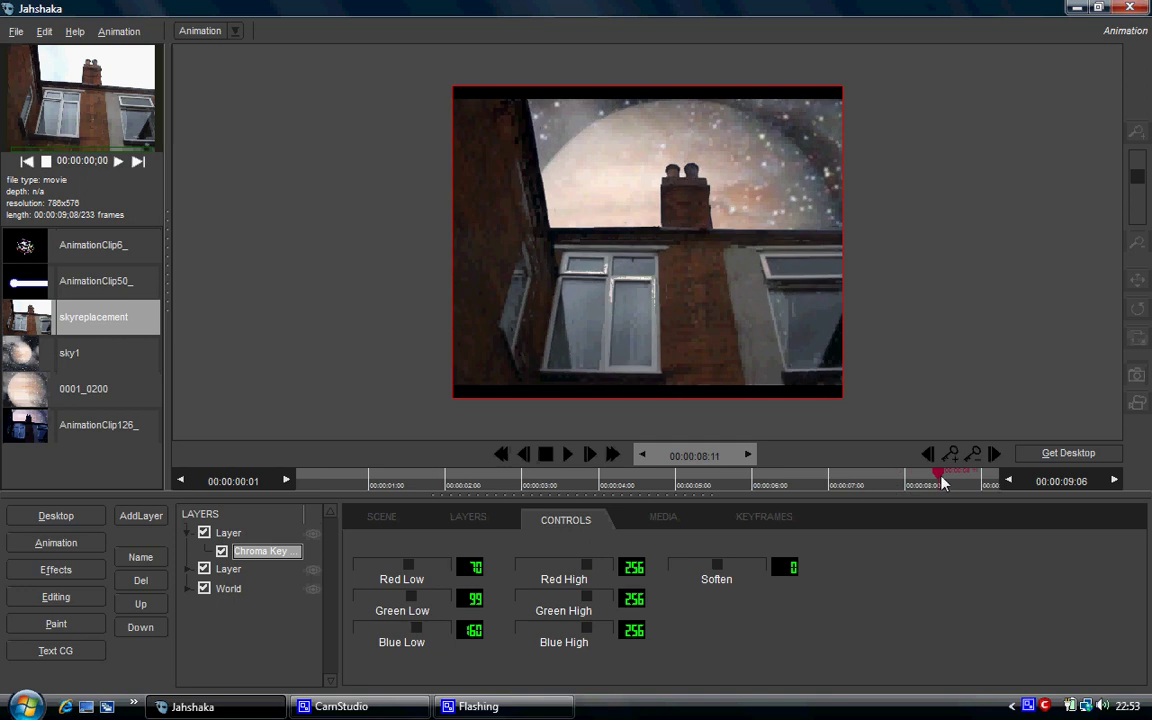
{"action": "left_click_drag", "start_coordinate": [458, 637], "coordinate": [487, 633]}
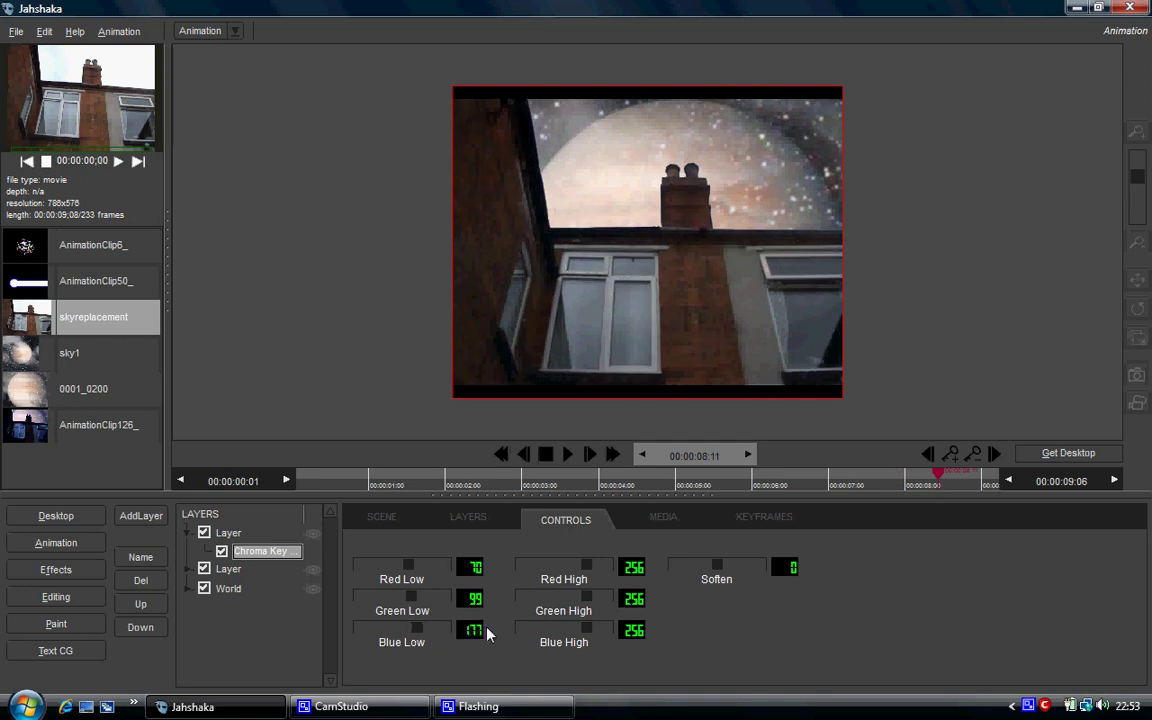
{"action": "left_click", "coordinate": [944, 477]}
{"action": "left_click_drag", "start_coordinate": [957, 482], "coordinate": [974, 482]}
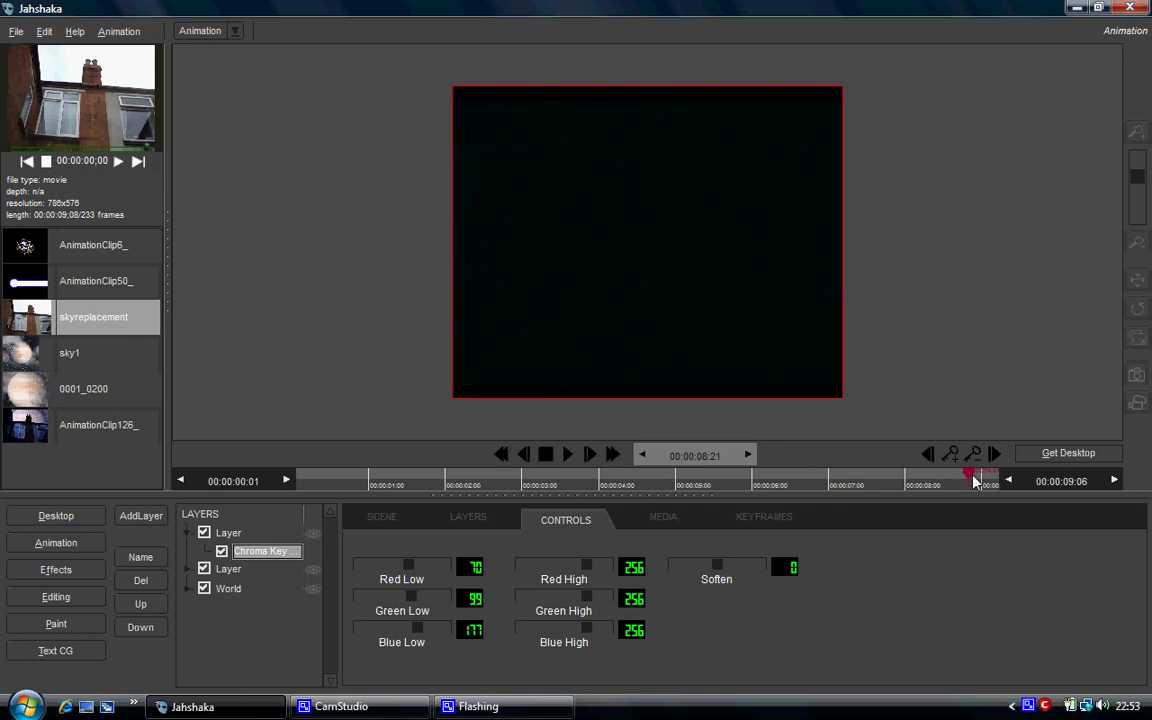
{"action": "left_click_drag", "start_coordinate": [897, 485], "coordinate": [296, 470]}
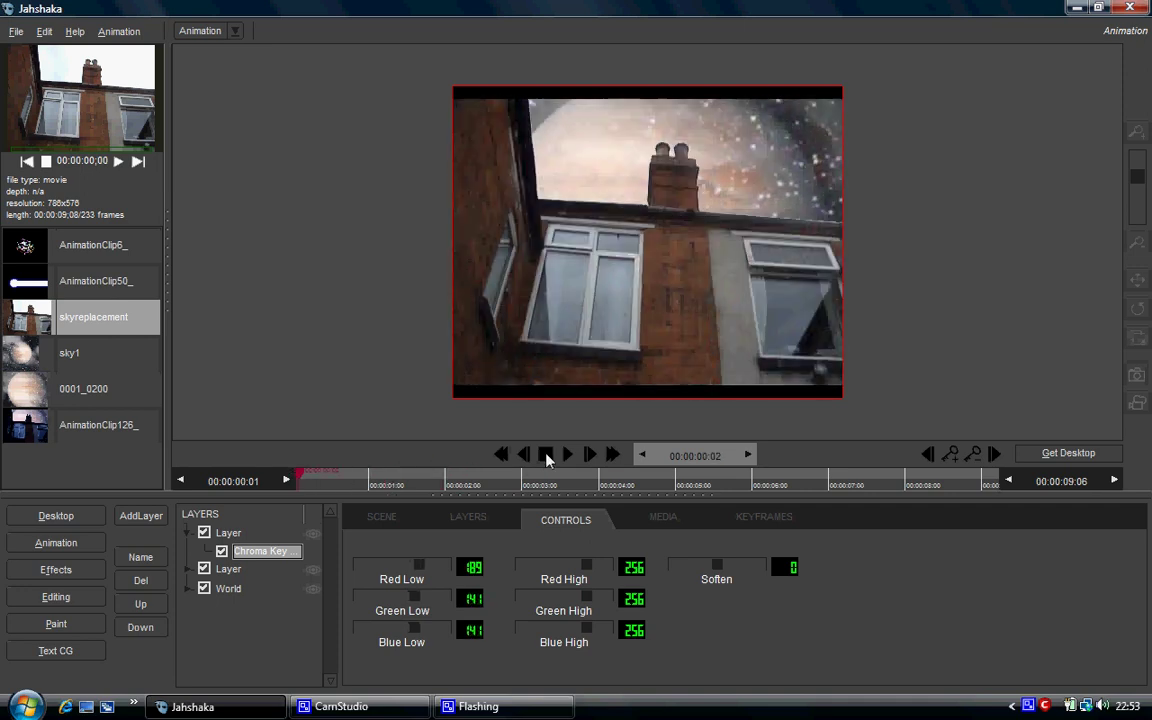
- Play the keyed composite from the start, with the planet starfield behind the house
{"action": "left_click", "coordinate": [569, 455]}
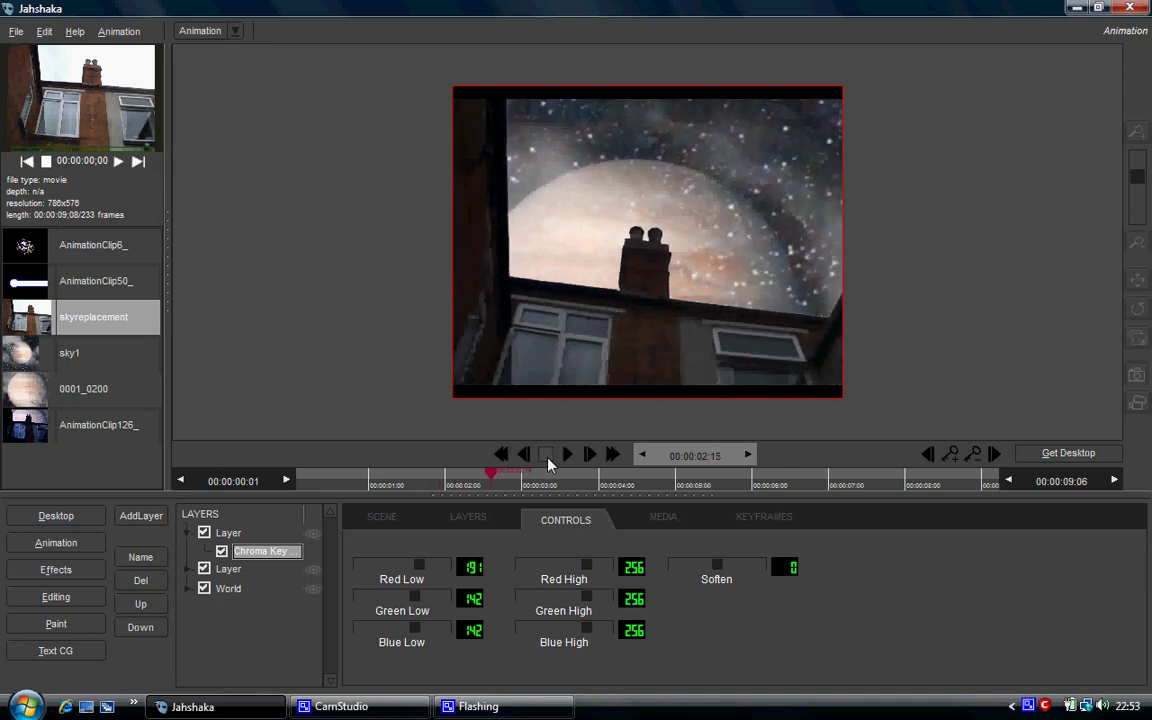
- Stop playback and add a Colorize effect to the top house layer
{"action": "left_click", "coordinate": [545, 454]}
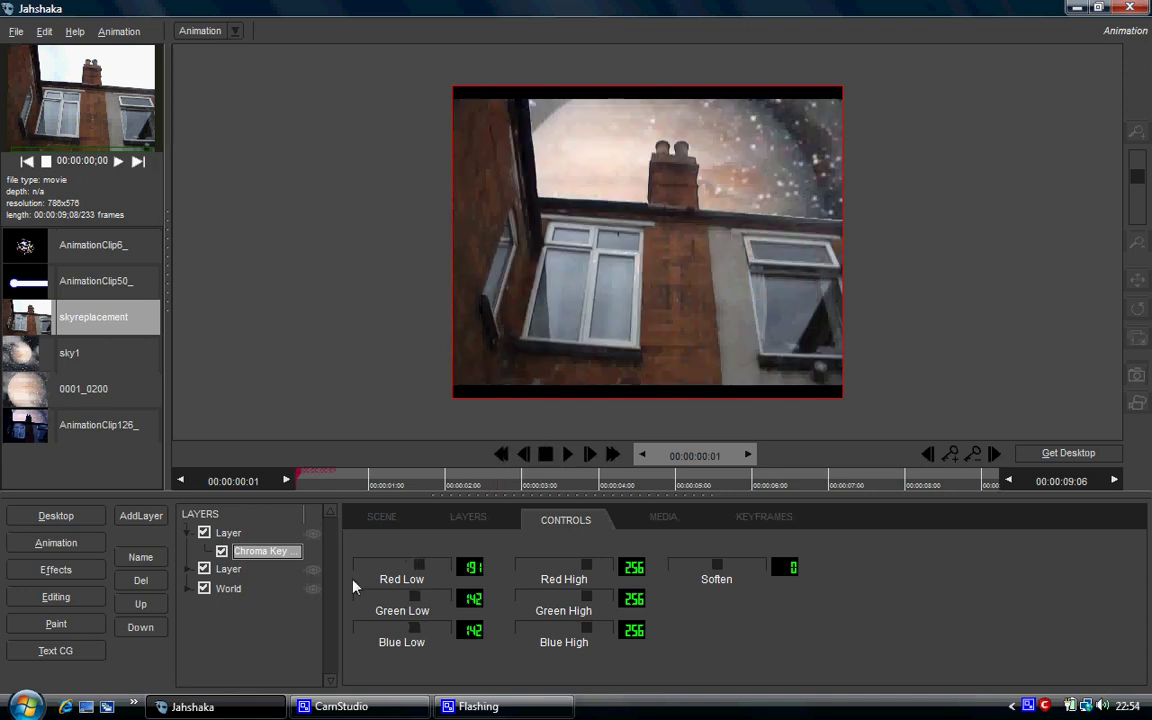
{"action": "left_click", "coordinate": [229, 532]}
{"action": "left_click", "coordinate": [468, 519]}
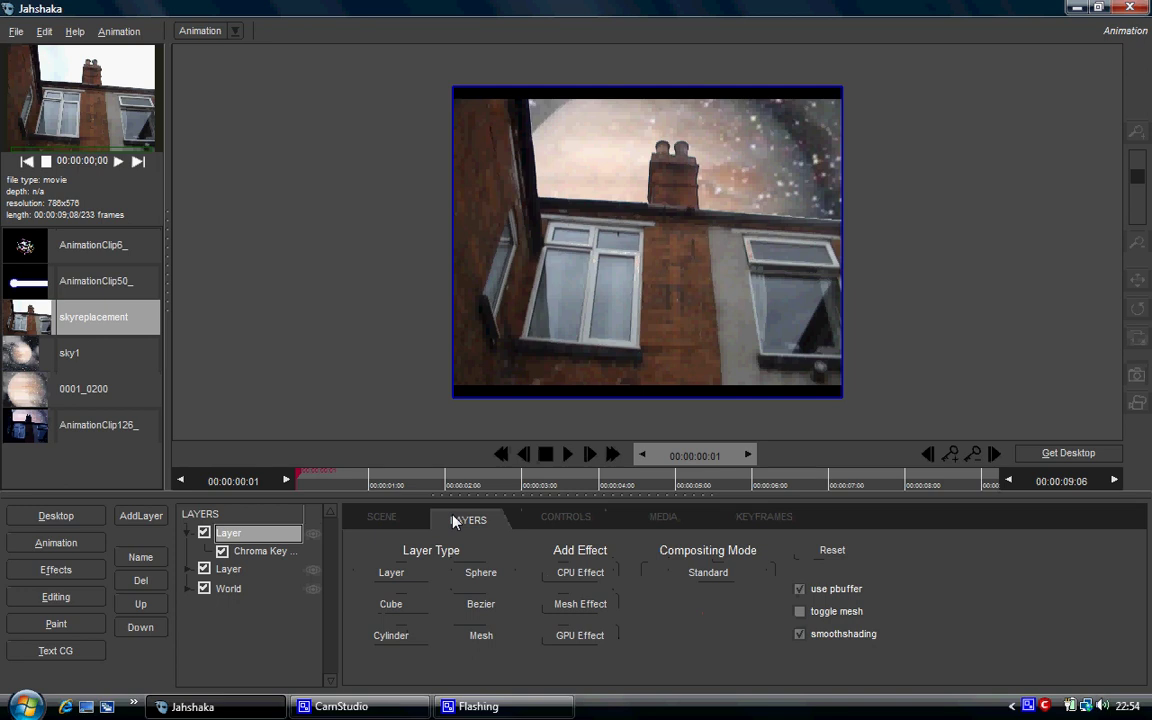
{"action": "left_click", "coordinate": [580, 573]}
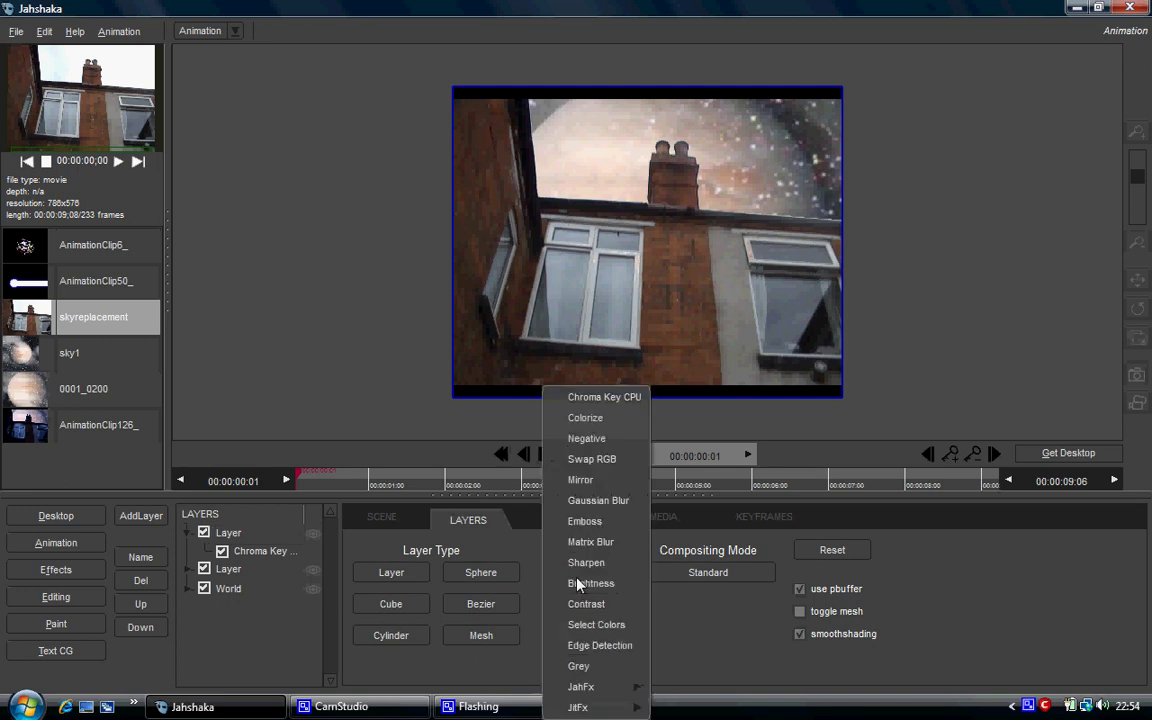
{"action": "left_click", "coordinate": [609, 418]}
{"action": "left_click", "coordinate": [555, 521]}
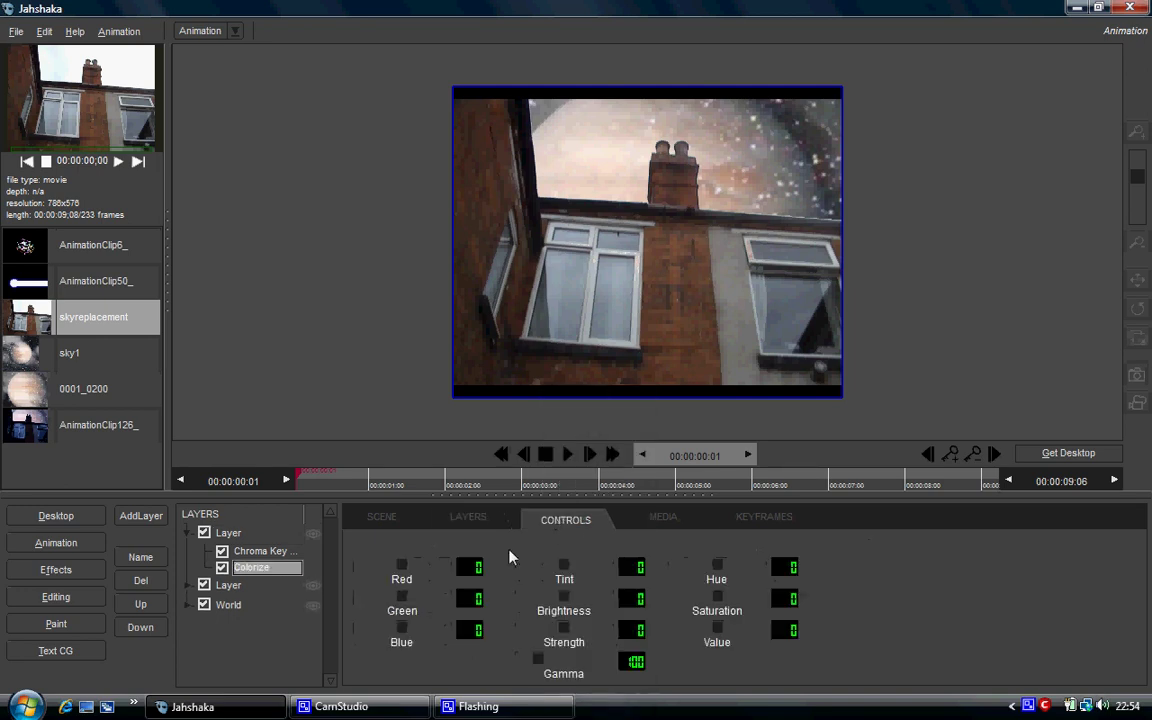
- Tint the house night-blue: Blue 99, Red -49, Green -33, Gamma 131, Value -6
{"action": "left_click_drag", "start_coordinate": [461, 638], "coordinate": [488, 635]}
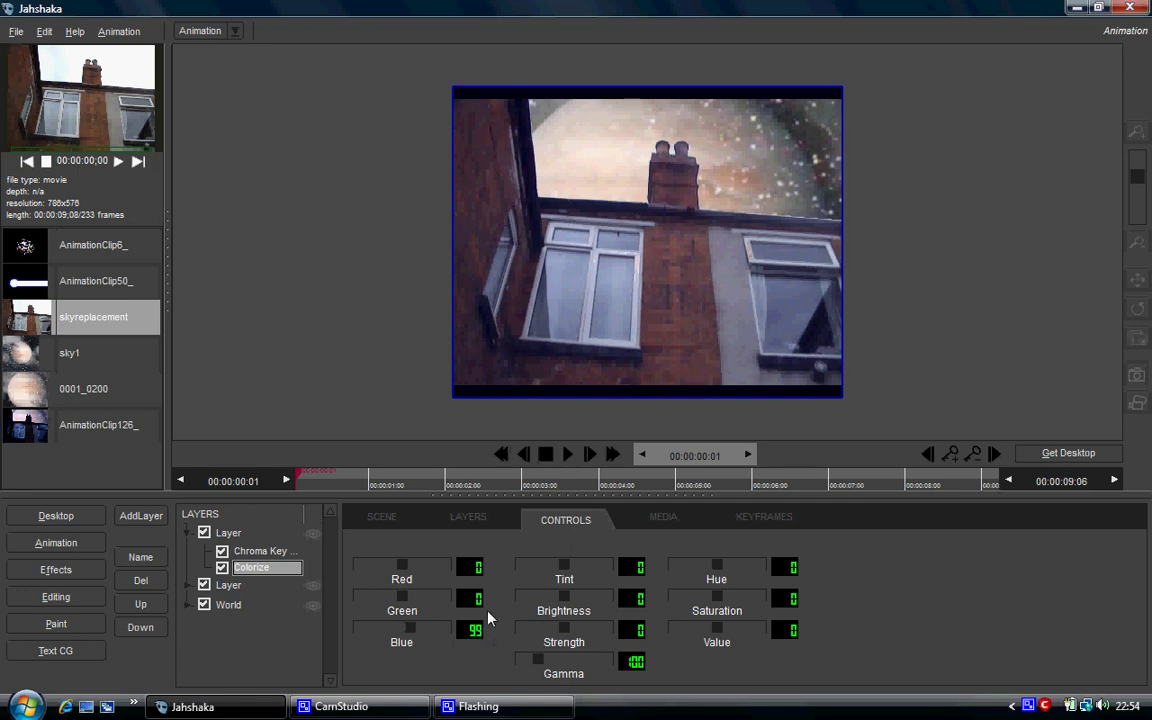
{"action": "left_click_drag", "start_coordinate": [472, 567], "coordinate": [440, 597]}
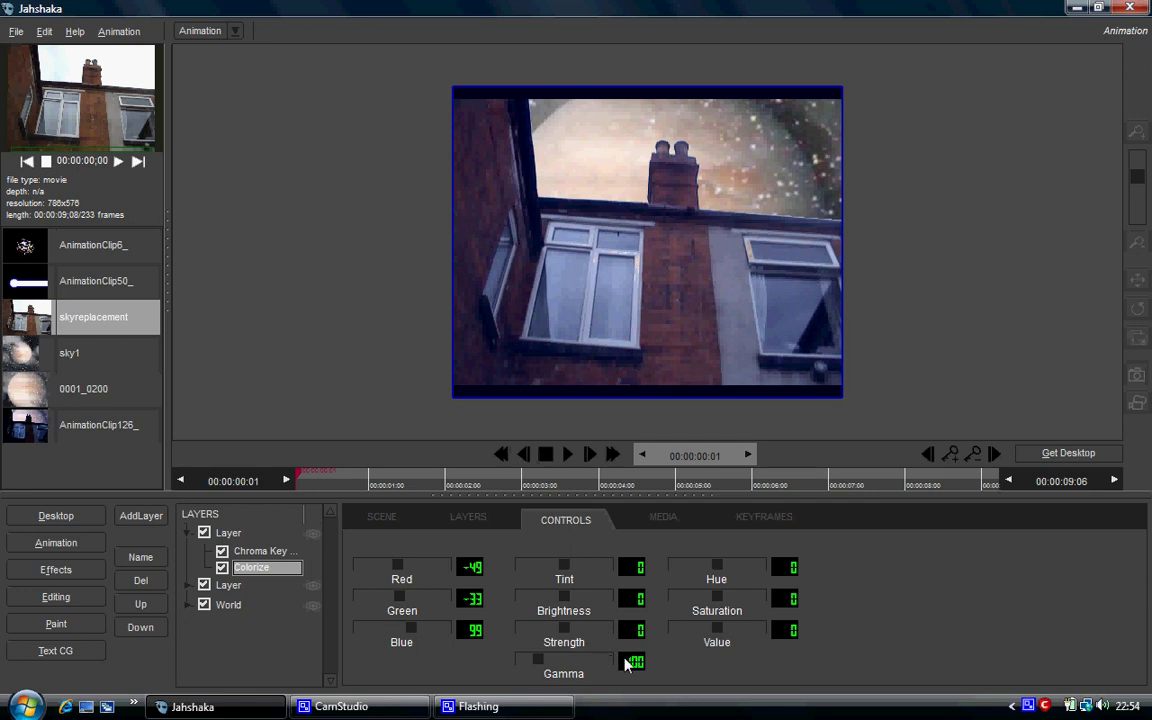
{"action": "left_click_drag", "start_coordinate": [626, 664], "coordinate": [644, 665]}
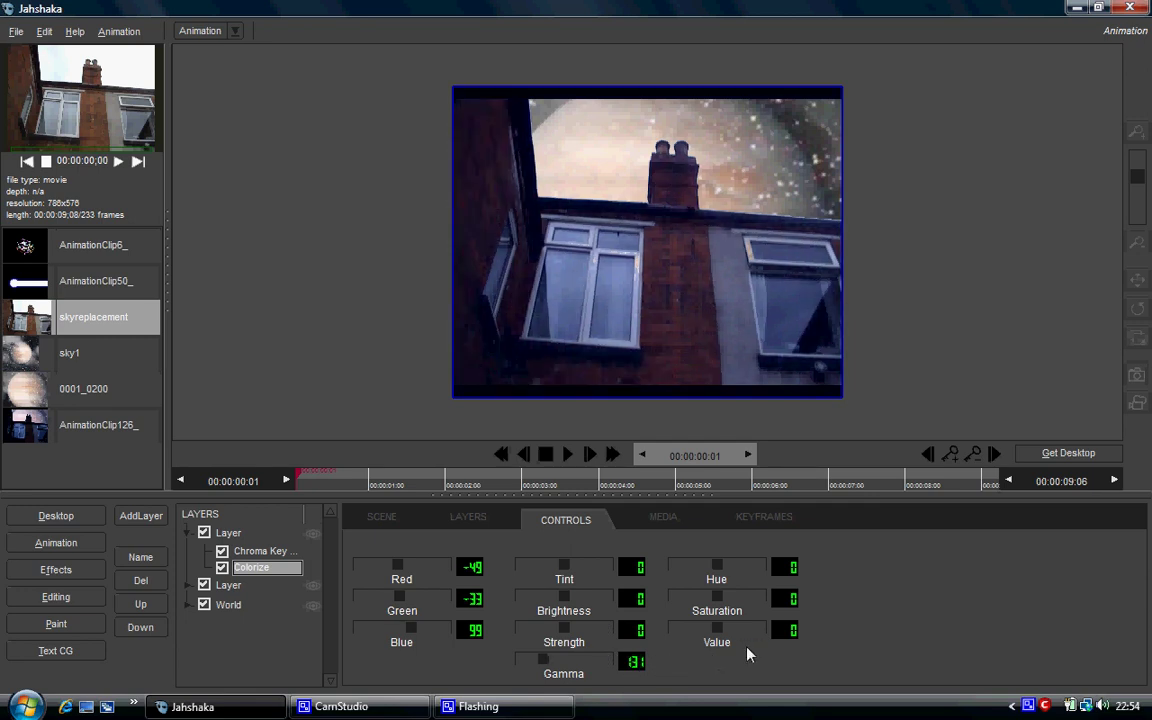
{"action": "left_click_drag", "start_coordinate": [786, 630], "coordinate": [784, 636]}
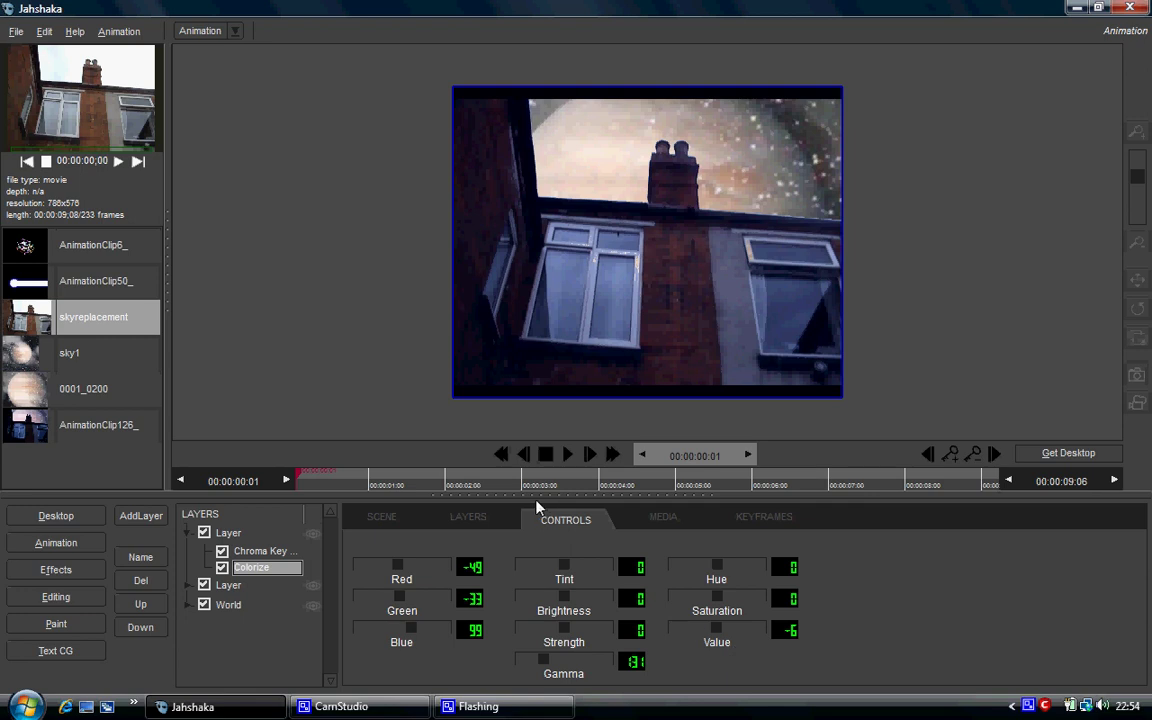
{"action": "left_click_drag", "start_coordinate": [308, 479], "coordinate": [828, 494]}
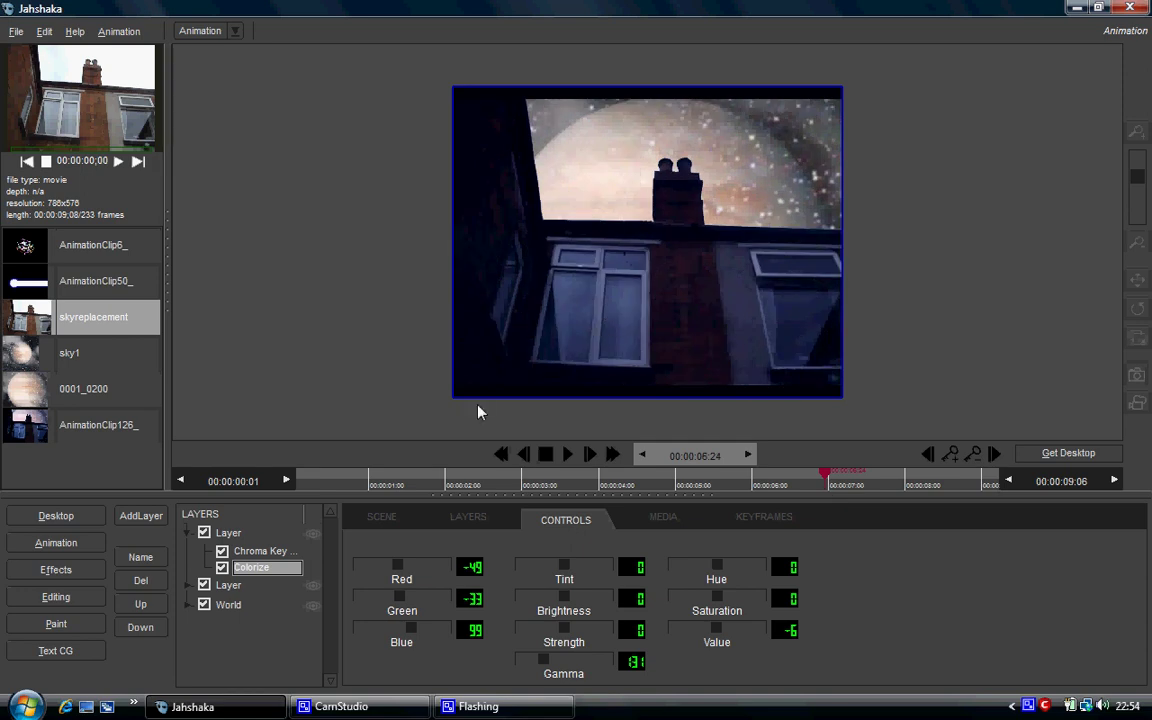
{"action": "left_click", "coordinate": [245, 585]}
- Add a Colorize effect set to Blue 98 on the planet sky layer
{"action": "left_click", "coordinate": [468, 519]}
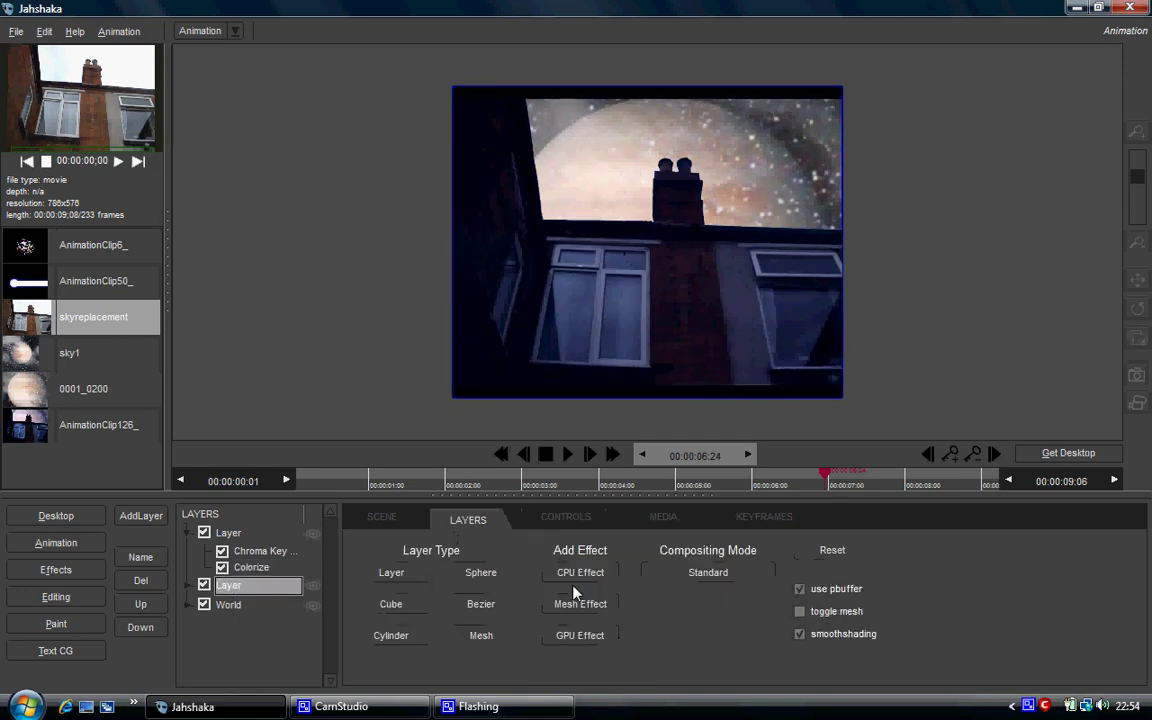
{"action": "left_click", "coordinate": [585, 578]}
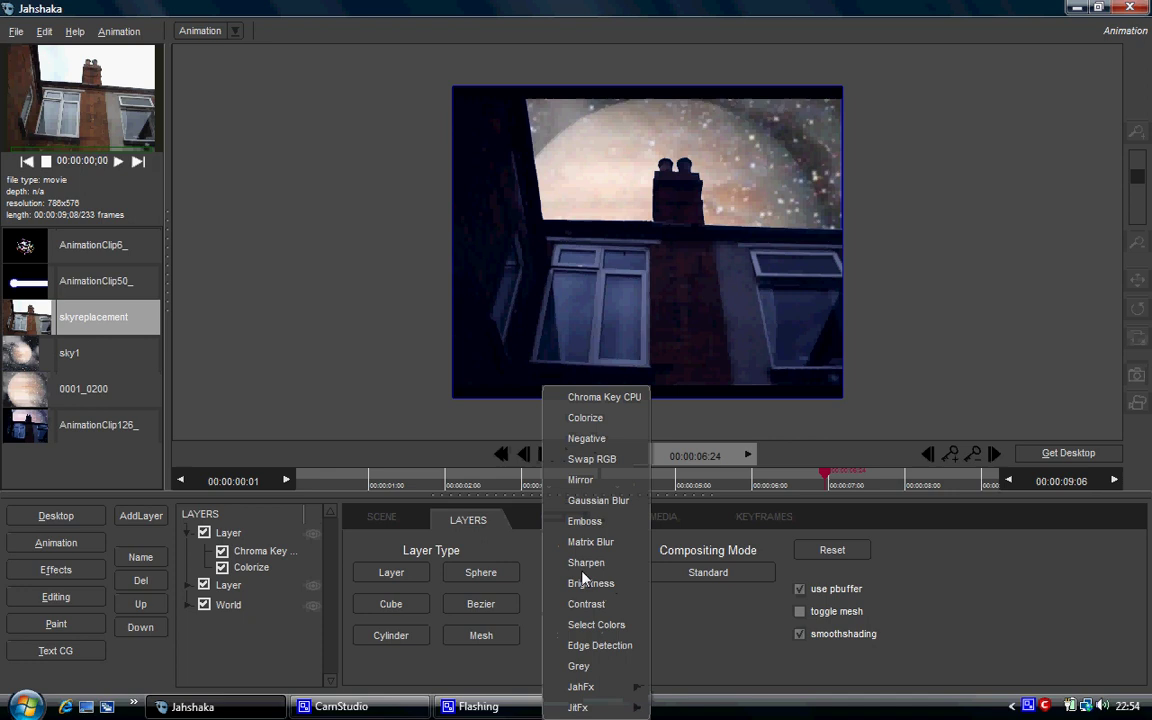
{"action": "left_click", "coordinate": [598, 418]}
{"action": "left_click", "coordinate": [558, 522]}
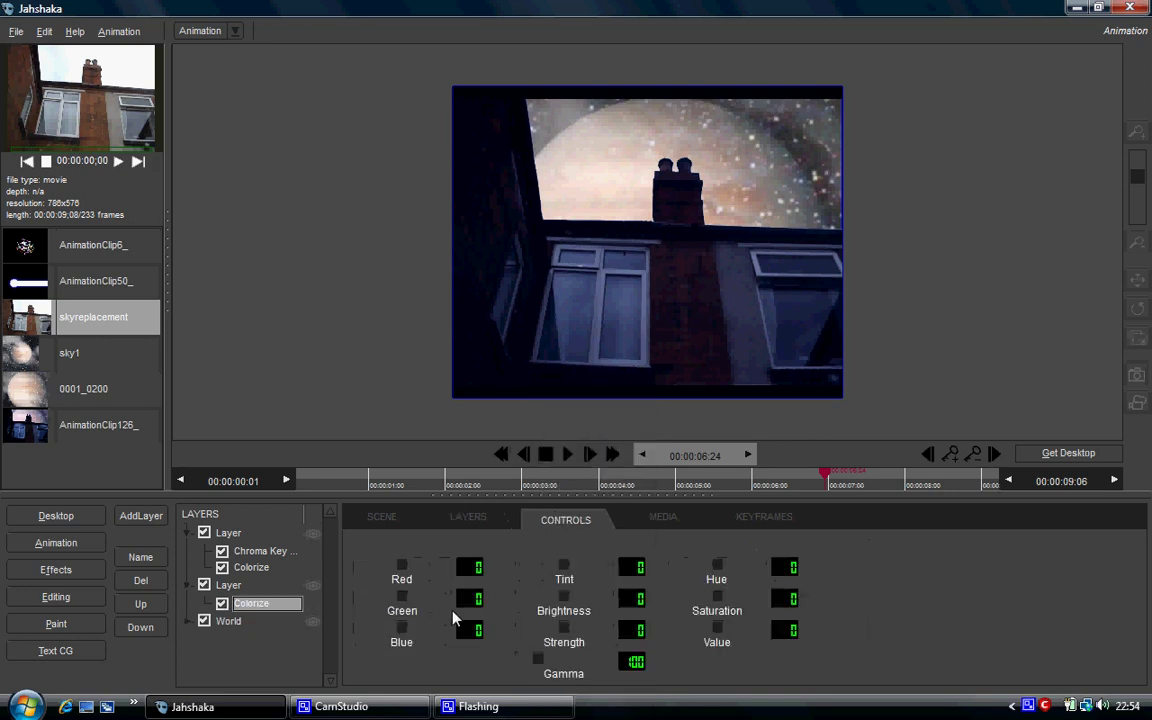
{"action": "left_click_drag", "start_coordinate": [465, 638], "coordinate": [557, 633]}
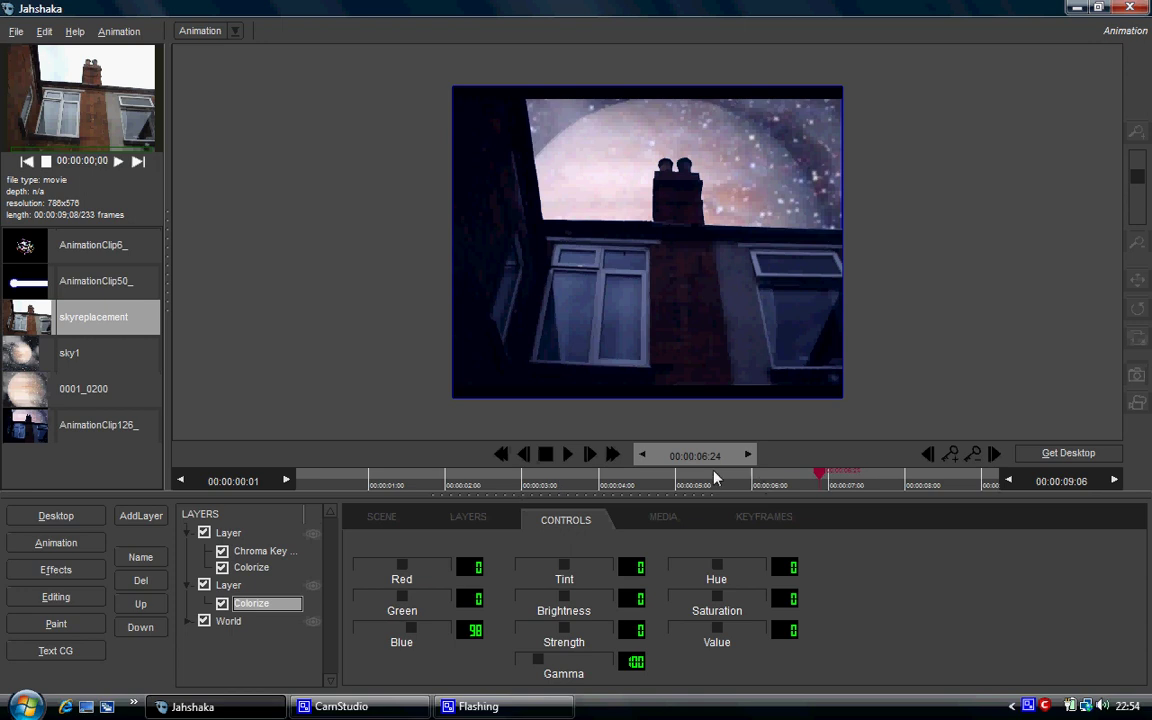
- Play the blue-tinted composite from near the start to review it
{"action": "left_click", "coordinate": [503, 476]}
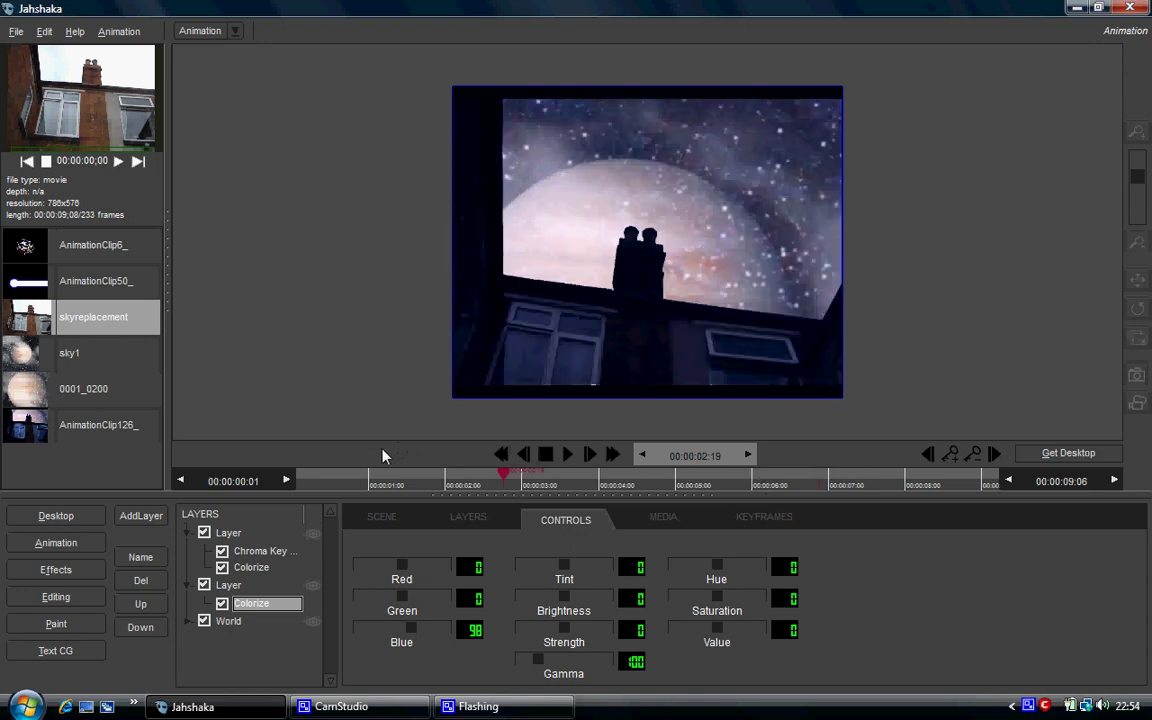
{"action": "left_click", "coordinate": [381, 466]}
{"action": "left_click", "coordinate": [565, 455]}
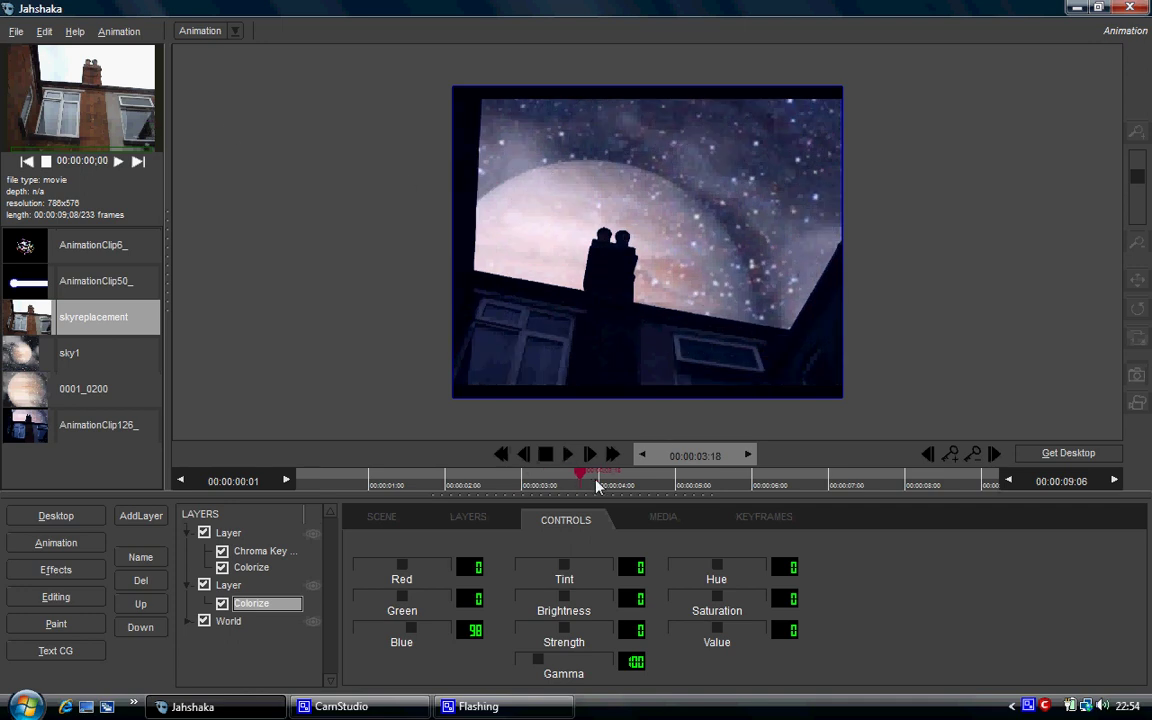
{"action": "left_click", "coordinate": [703, 478]}
{"action": "left_click_drag", "start_coordinate": [725, 477], "coordinate": [854, 476]}
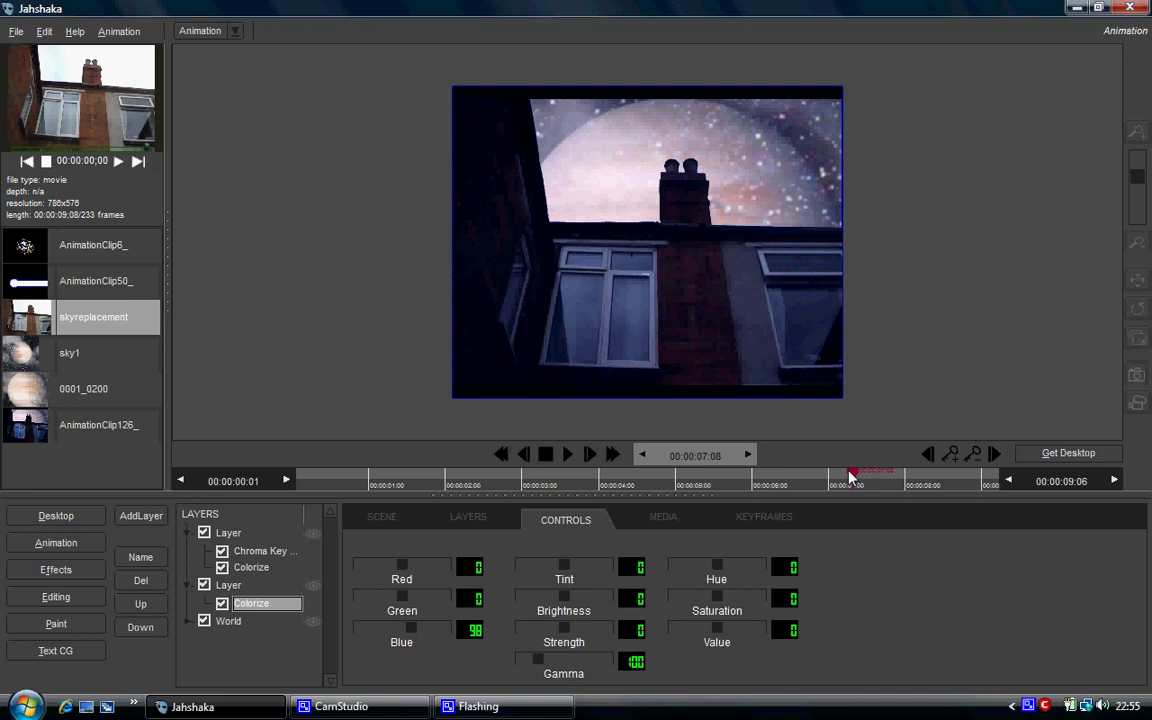
{"action": "key", "text": "Left"}
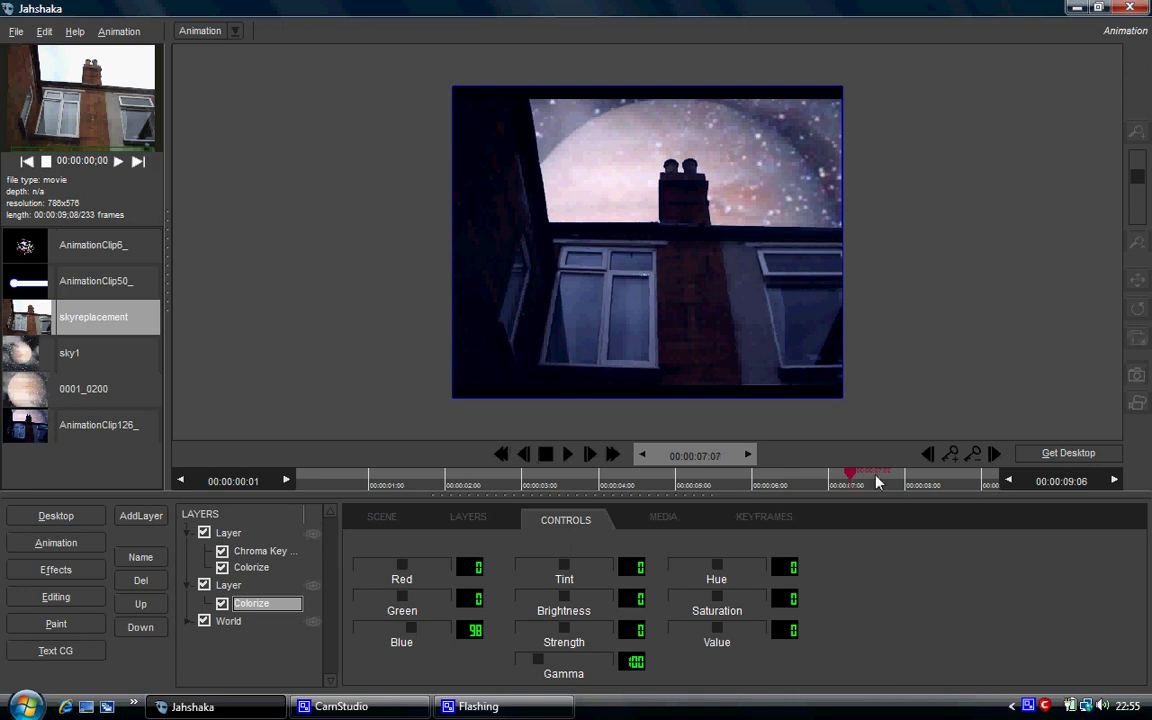
{"action": "left_click_drag", "start_coordinate": [877, 483], "coordinate": [909, 481]}
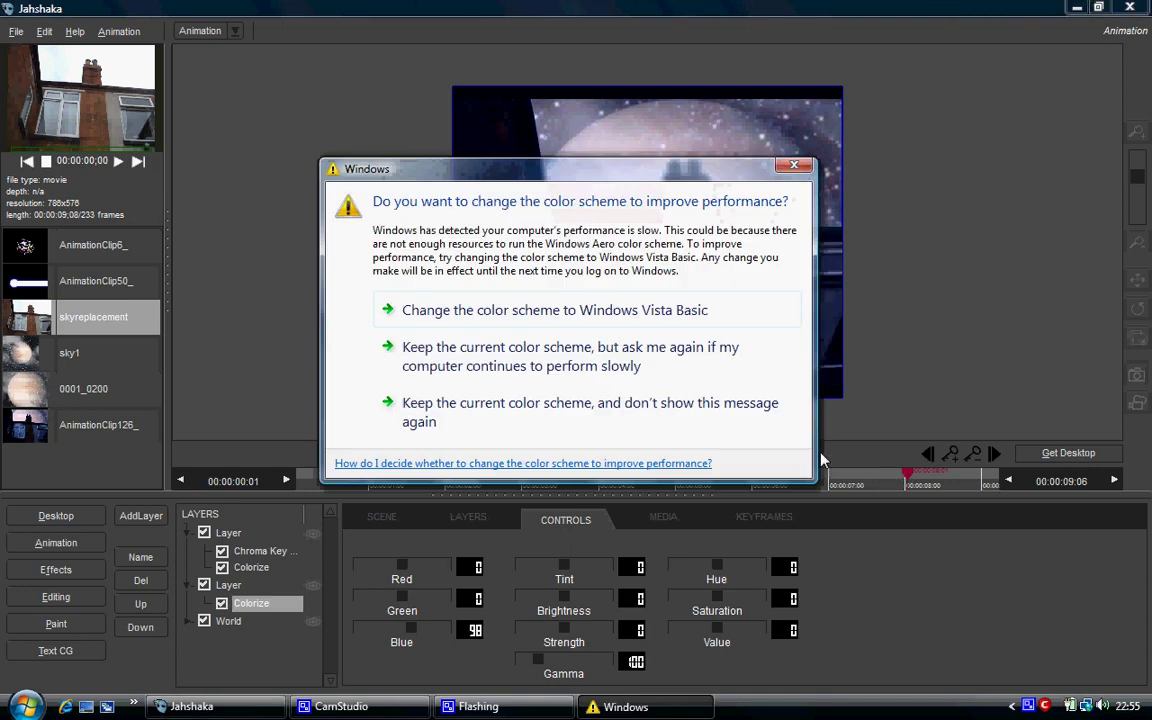
- Dismiss the Windows colour-scheme prompt and scrub back to the planet rising behind the house
{"action": "left_click", "coordinate": [716, 11]}
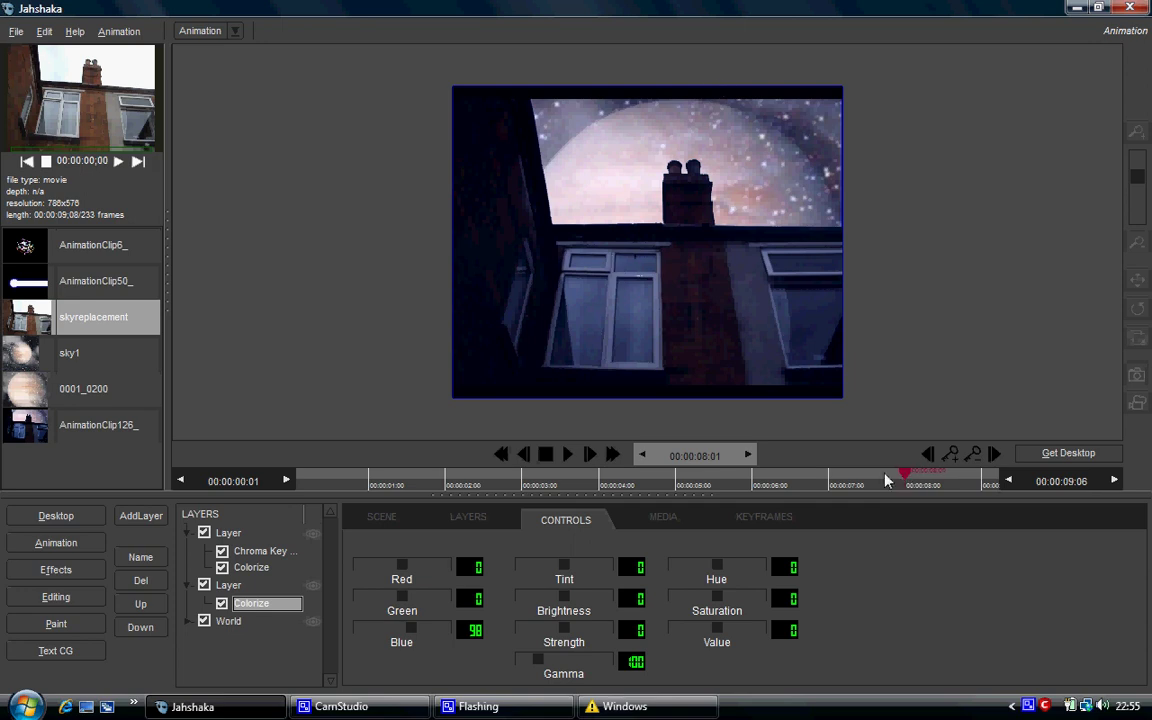
{"action": "left_click_drag", "start_coordinate": [660, 477], "coordinate": [506, 495]}
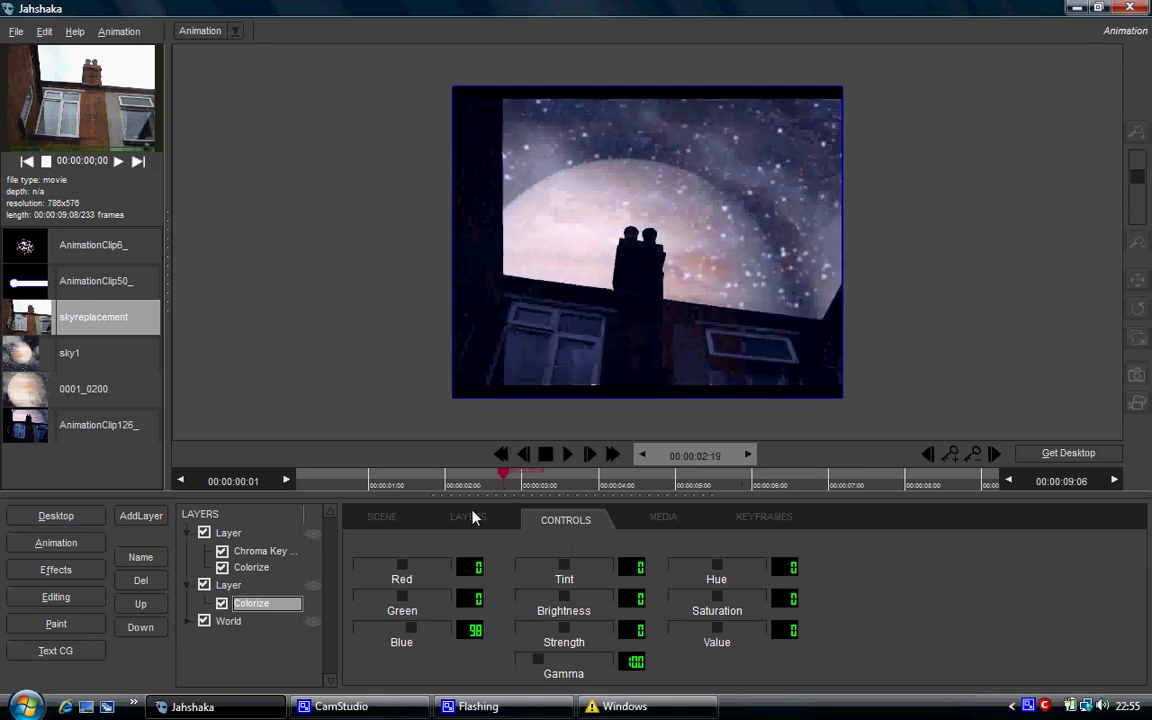